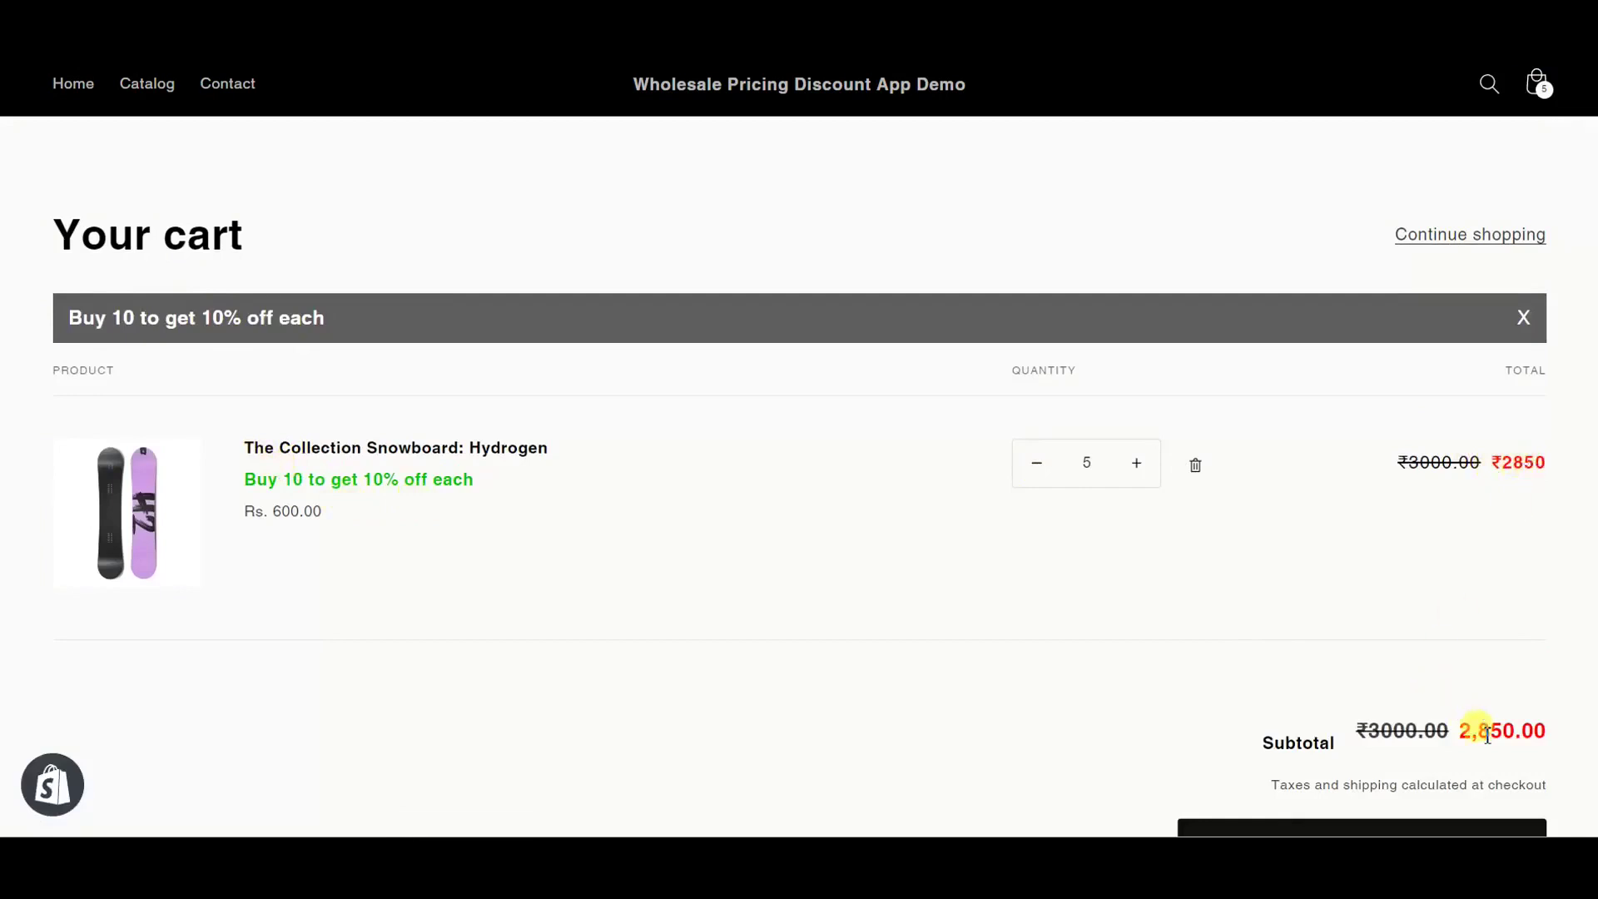
Step: Proceed to checkout with the snowboard order in the cart
scroll(1487, 737, "down", 1)
left_click(1408, 722)
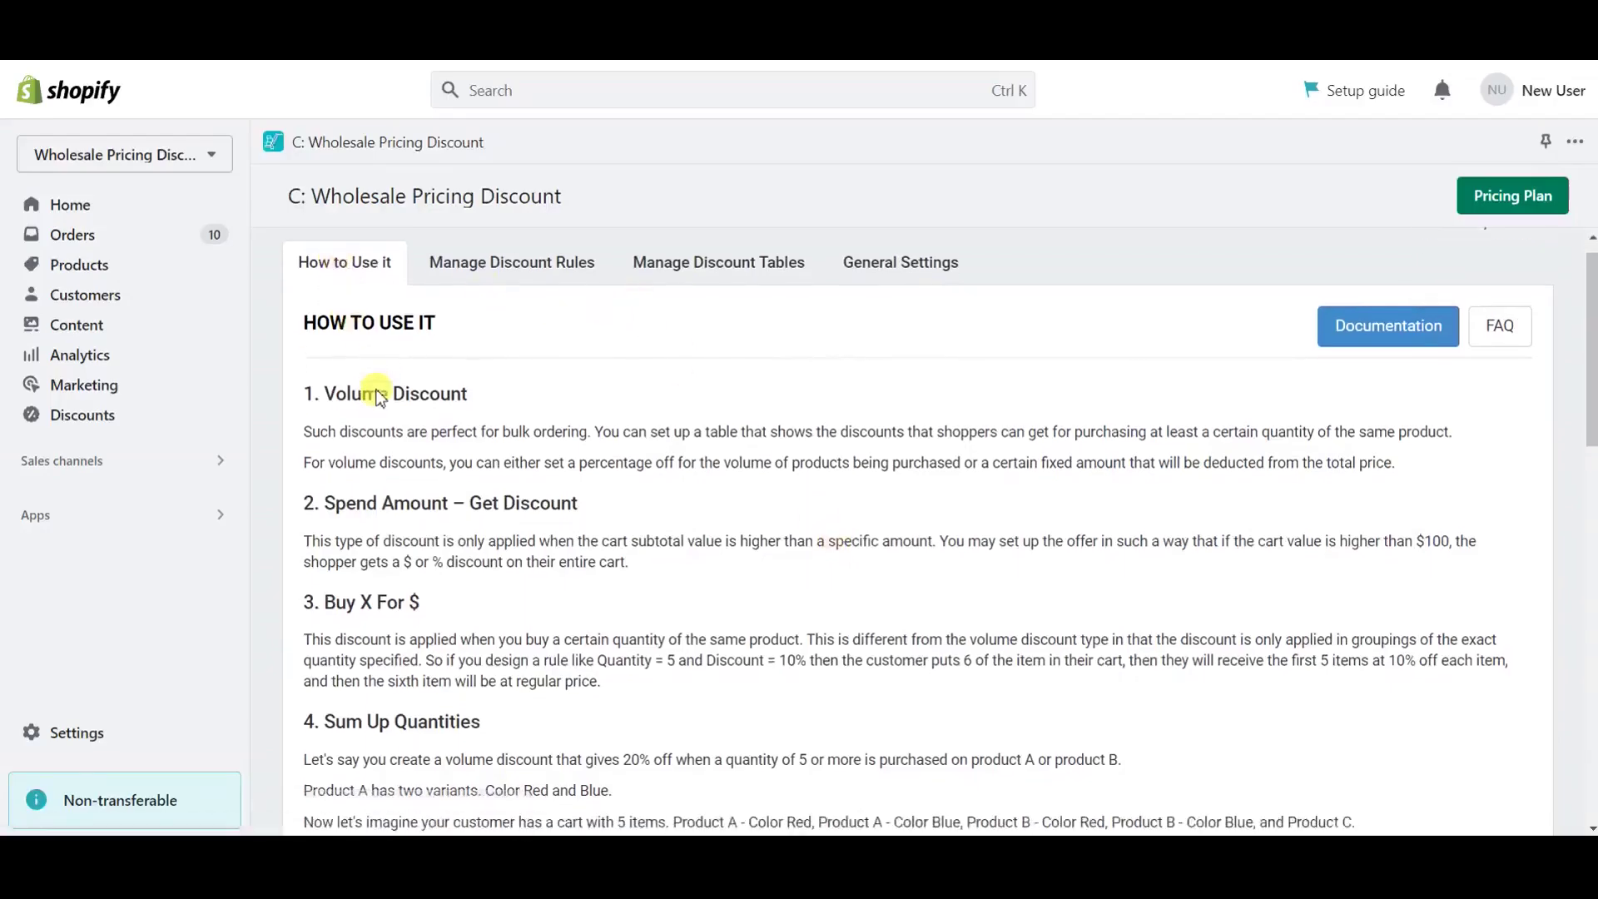
Step: Read through the how-to-use page, covering the discount types, sum-up quantities and the app embed instructions
scroll(376, 395, "down", 1)
scroll(377, 394, "down", 1)
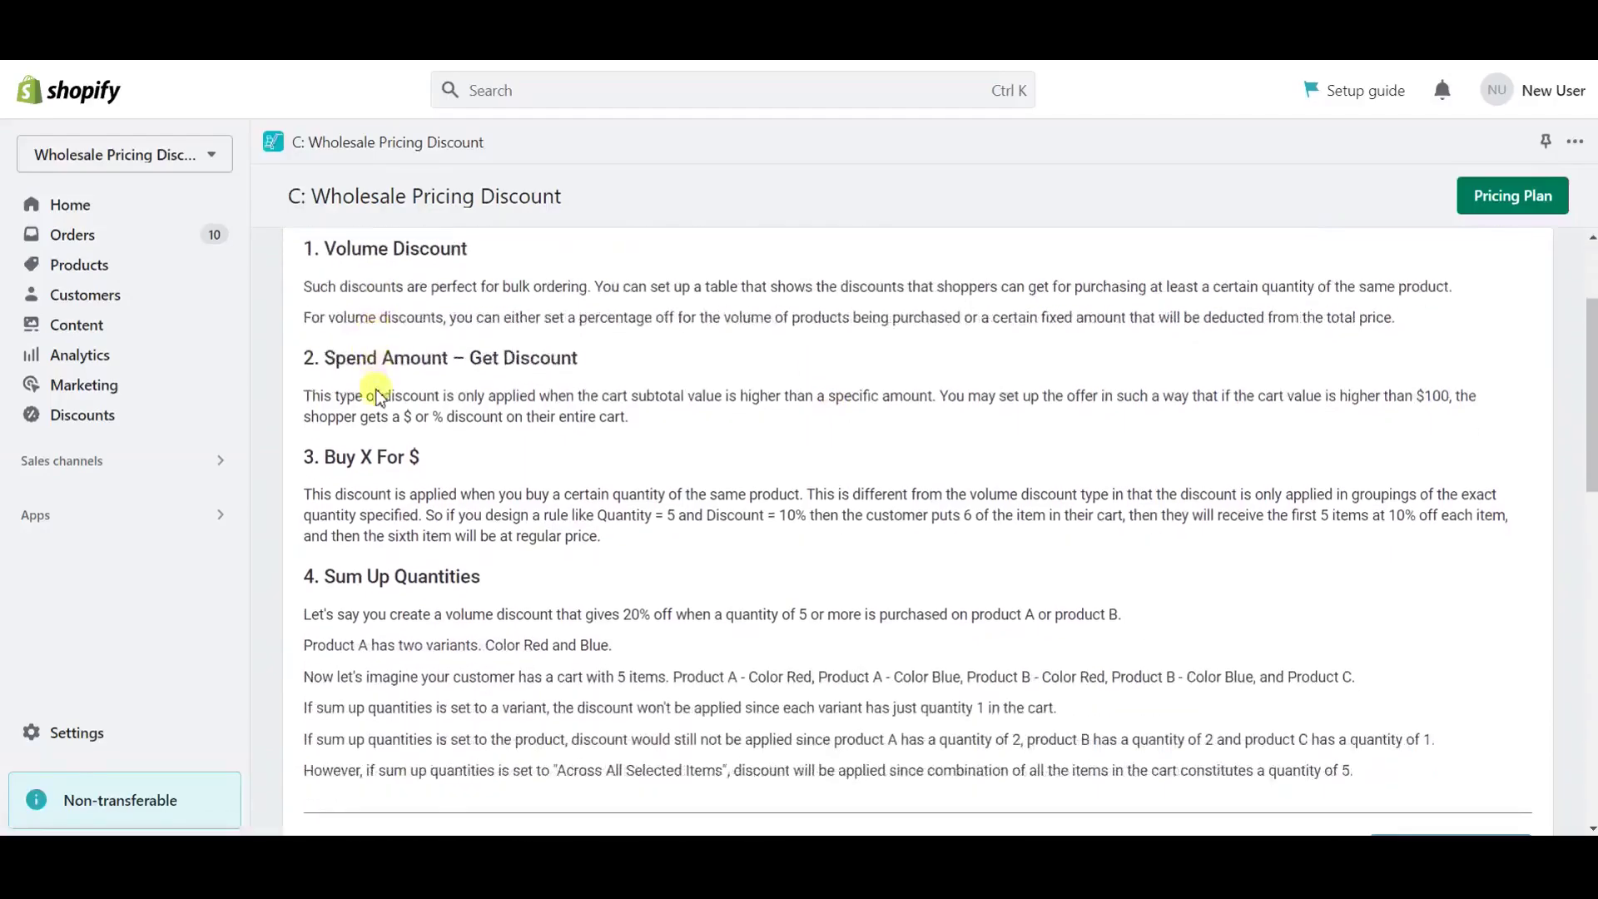
scroll(376, 394, "down", 1)
scroll(379, 396, "down", 2)
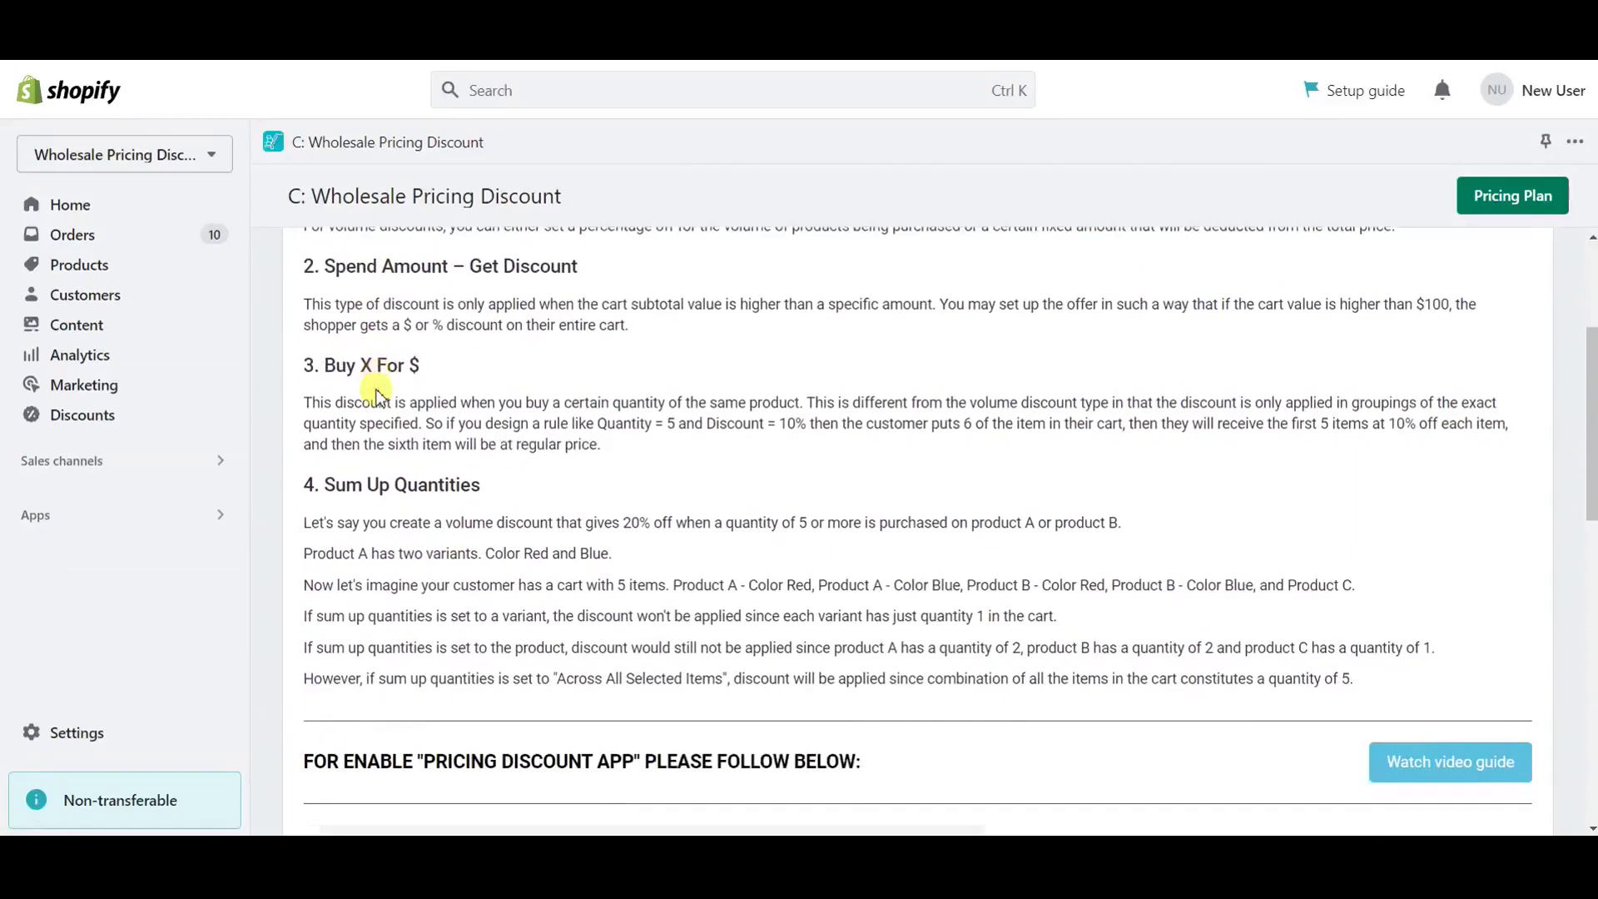
scroll(377, 394, "down", 1)
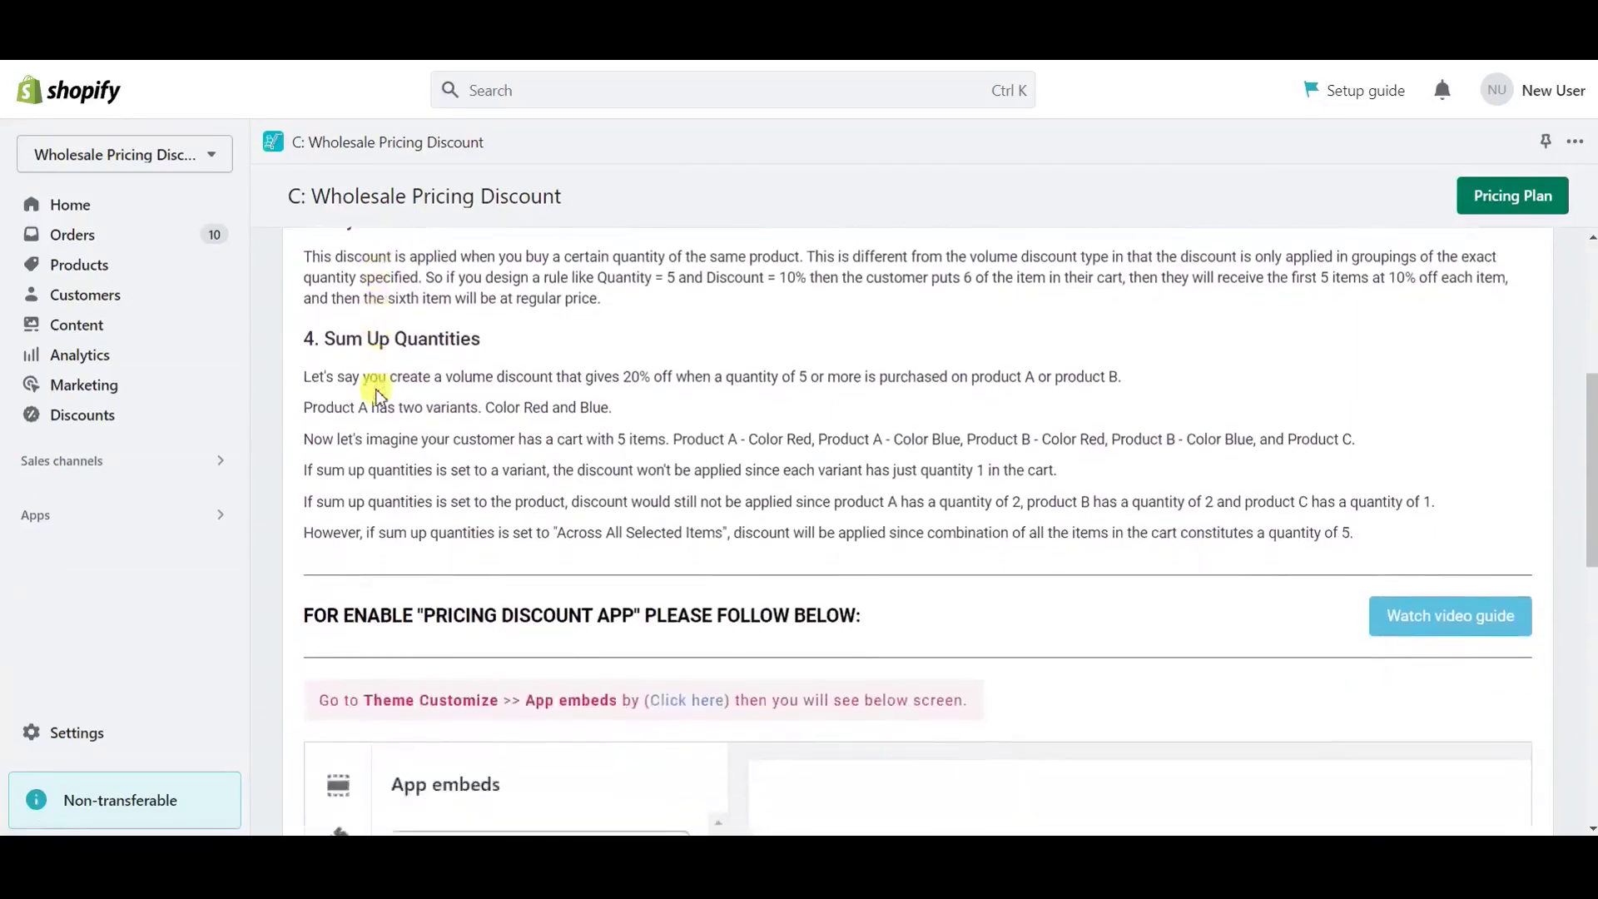
scroll(376, 395, "down", 4)
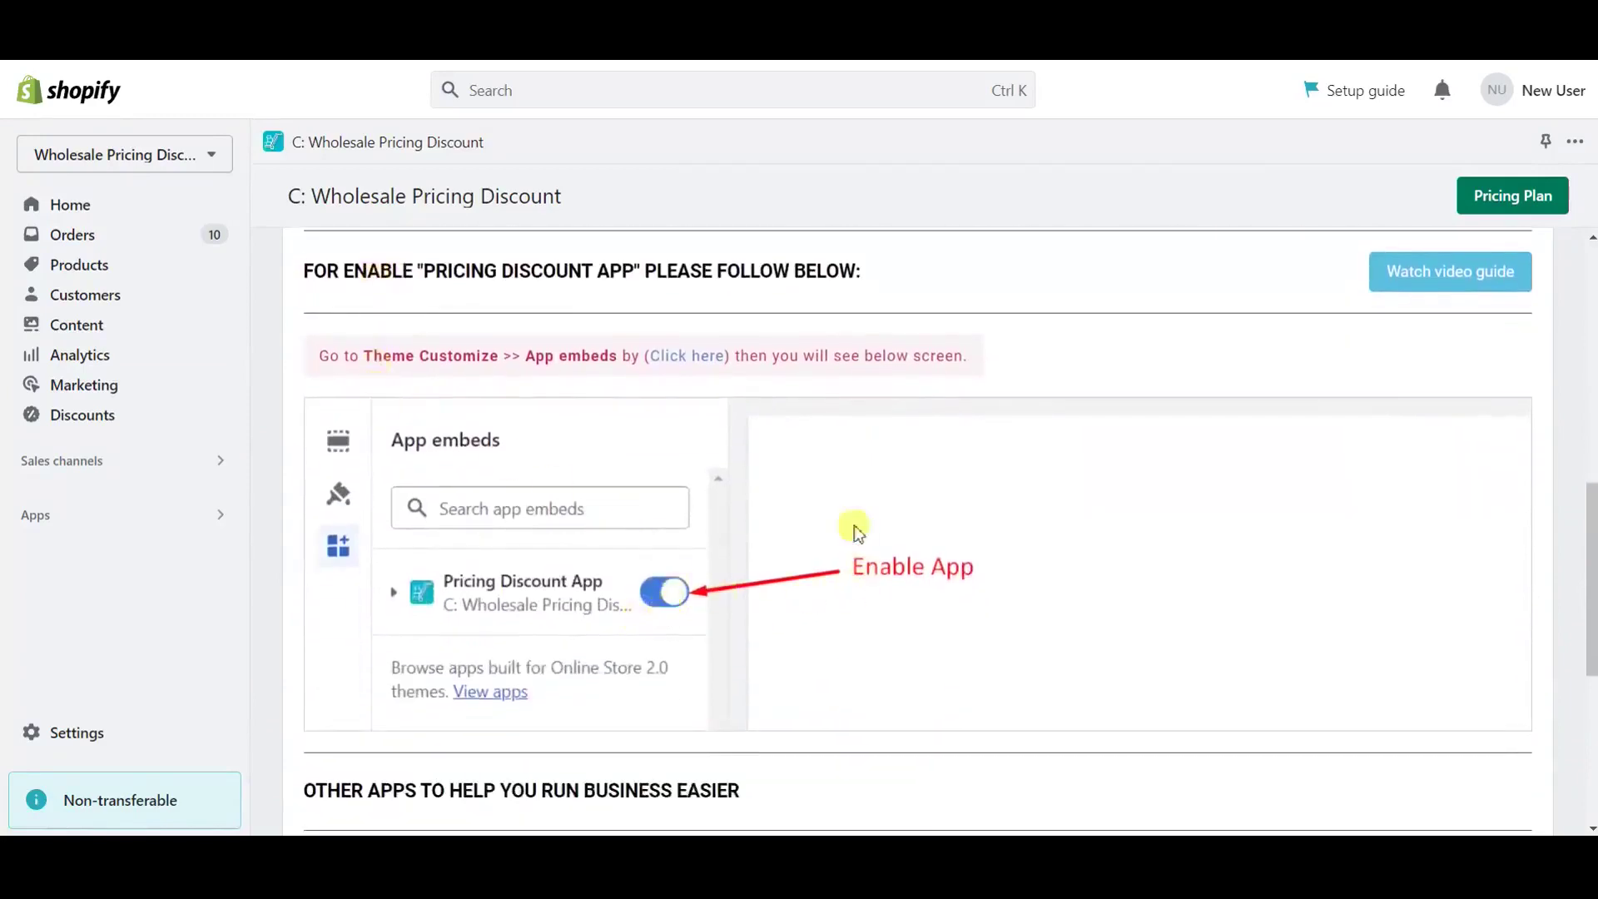
scroll(587, 578, "down", 5)
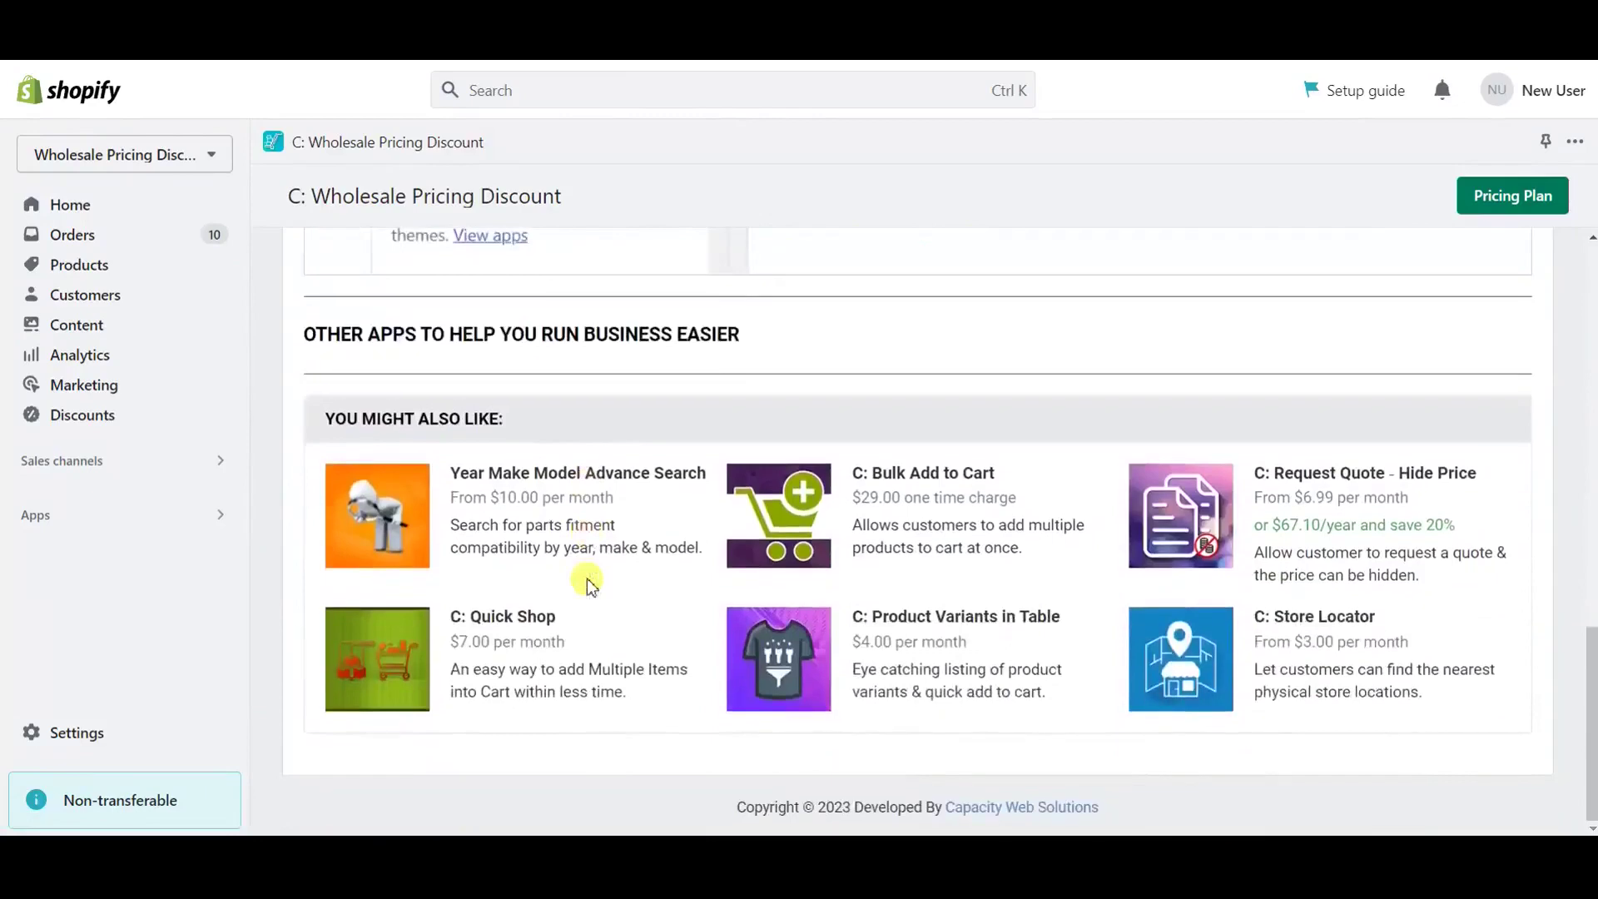
scroll(587, 577, "up", 20)
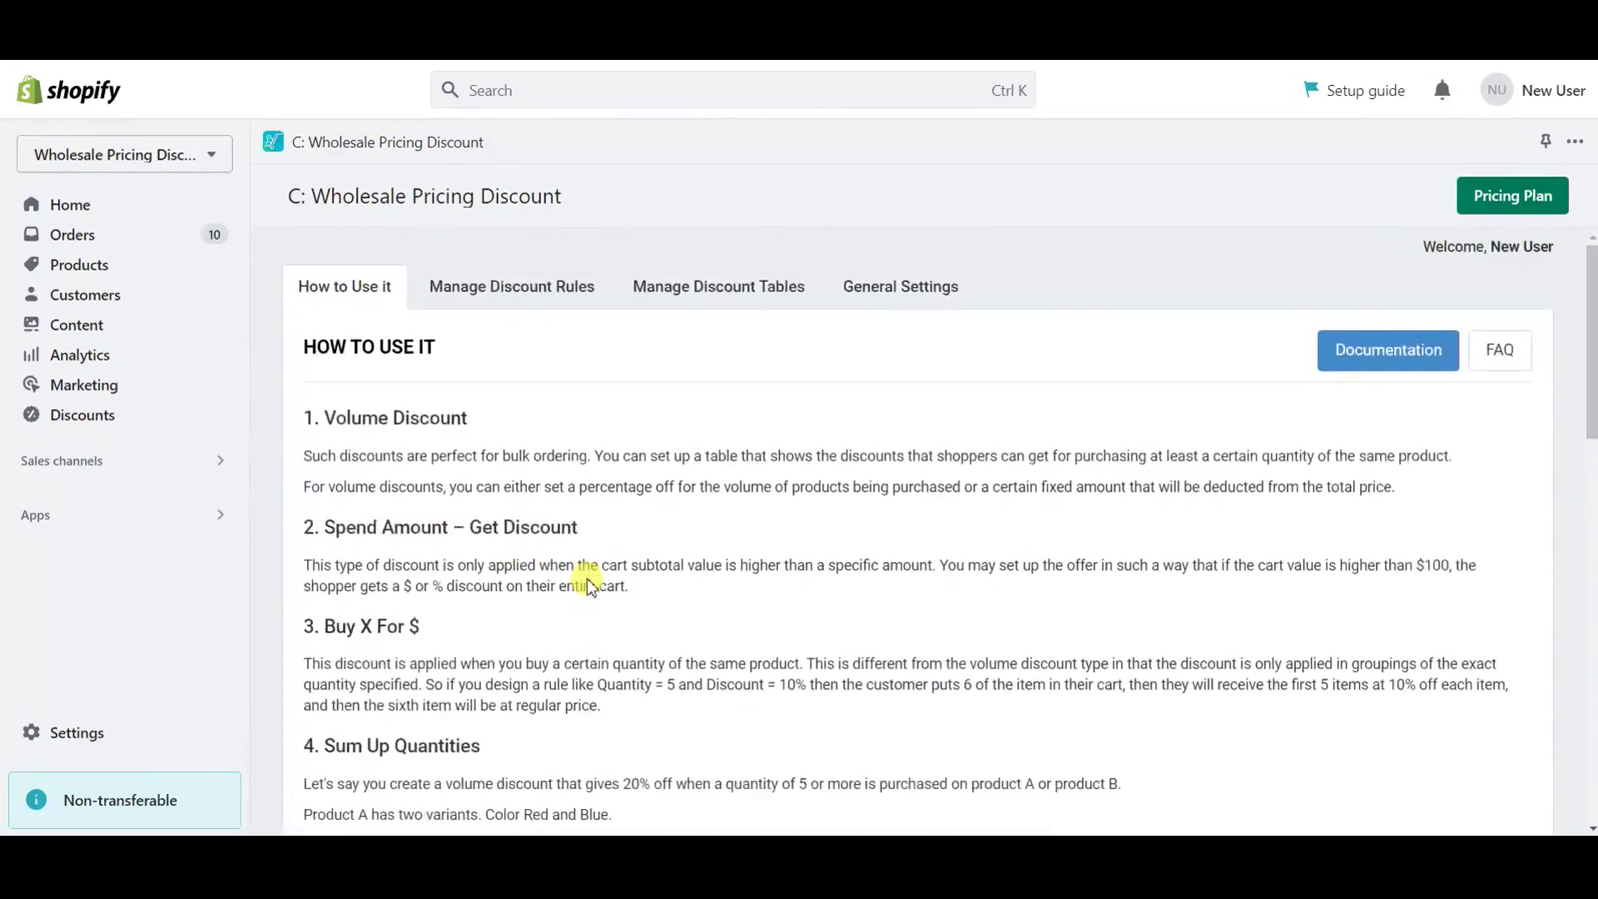
Step: Open the discount rules management page and examine its search filters and the list of existing rules
left_click(491, 287)
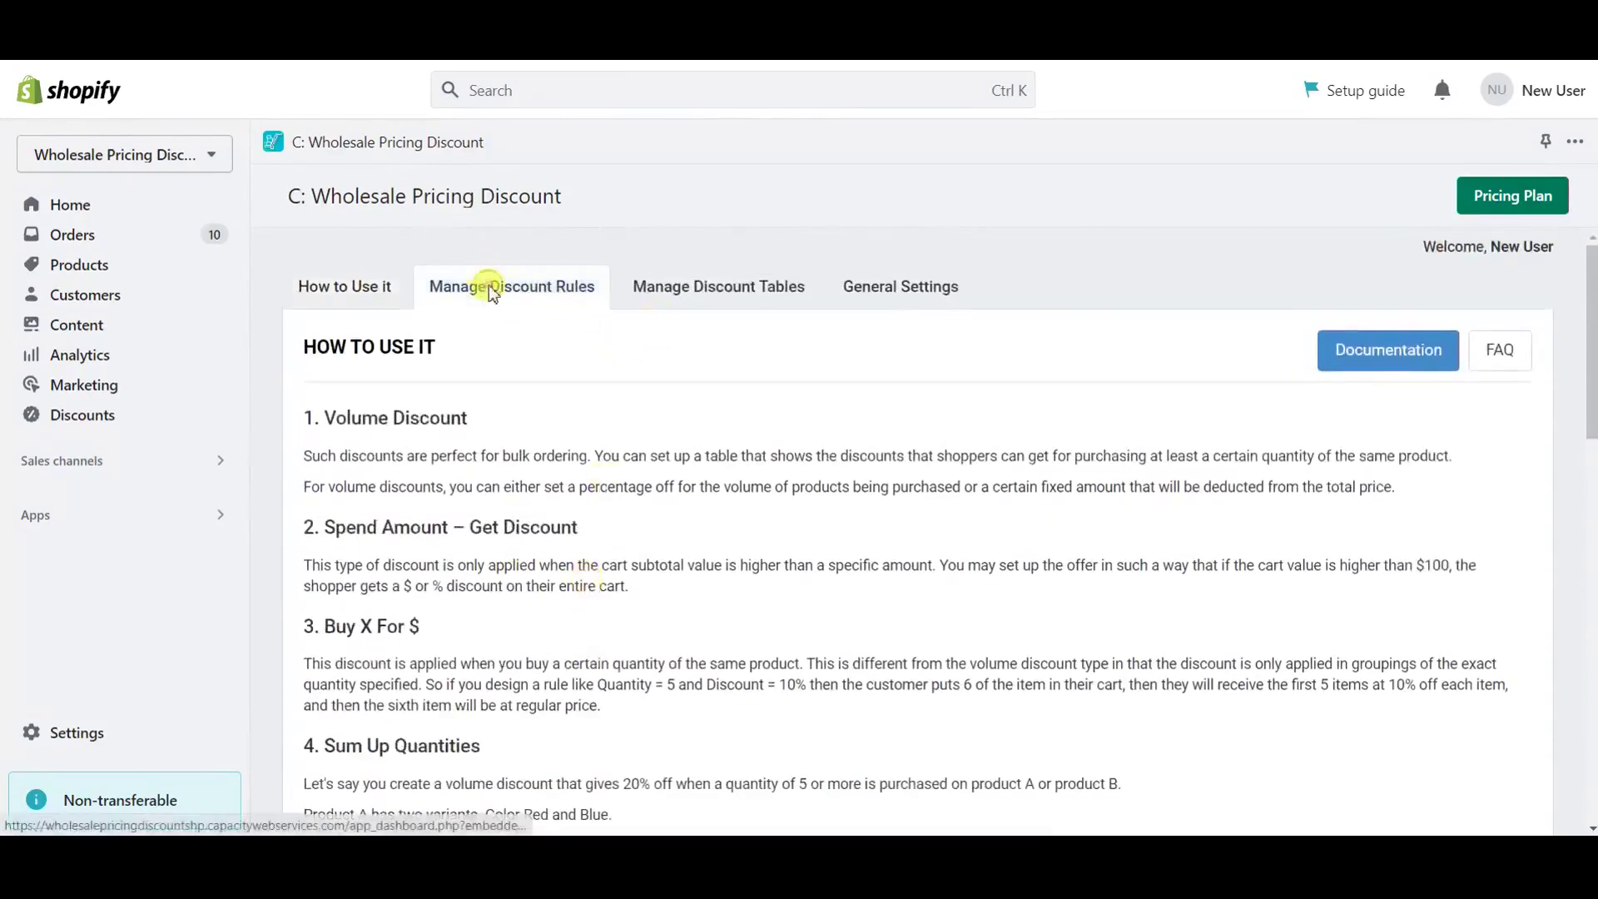
scroll(556, 510, "down", 2)
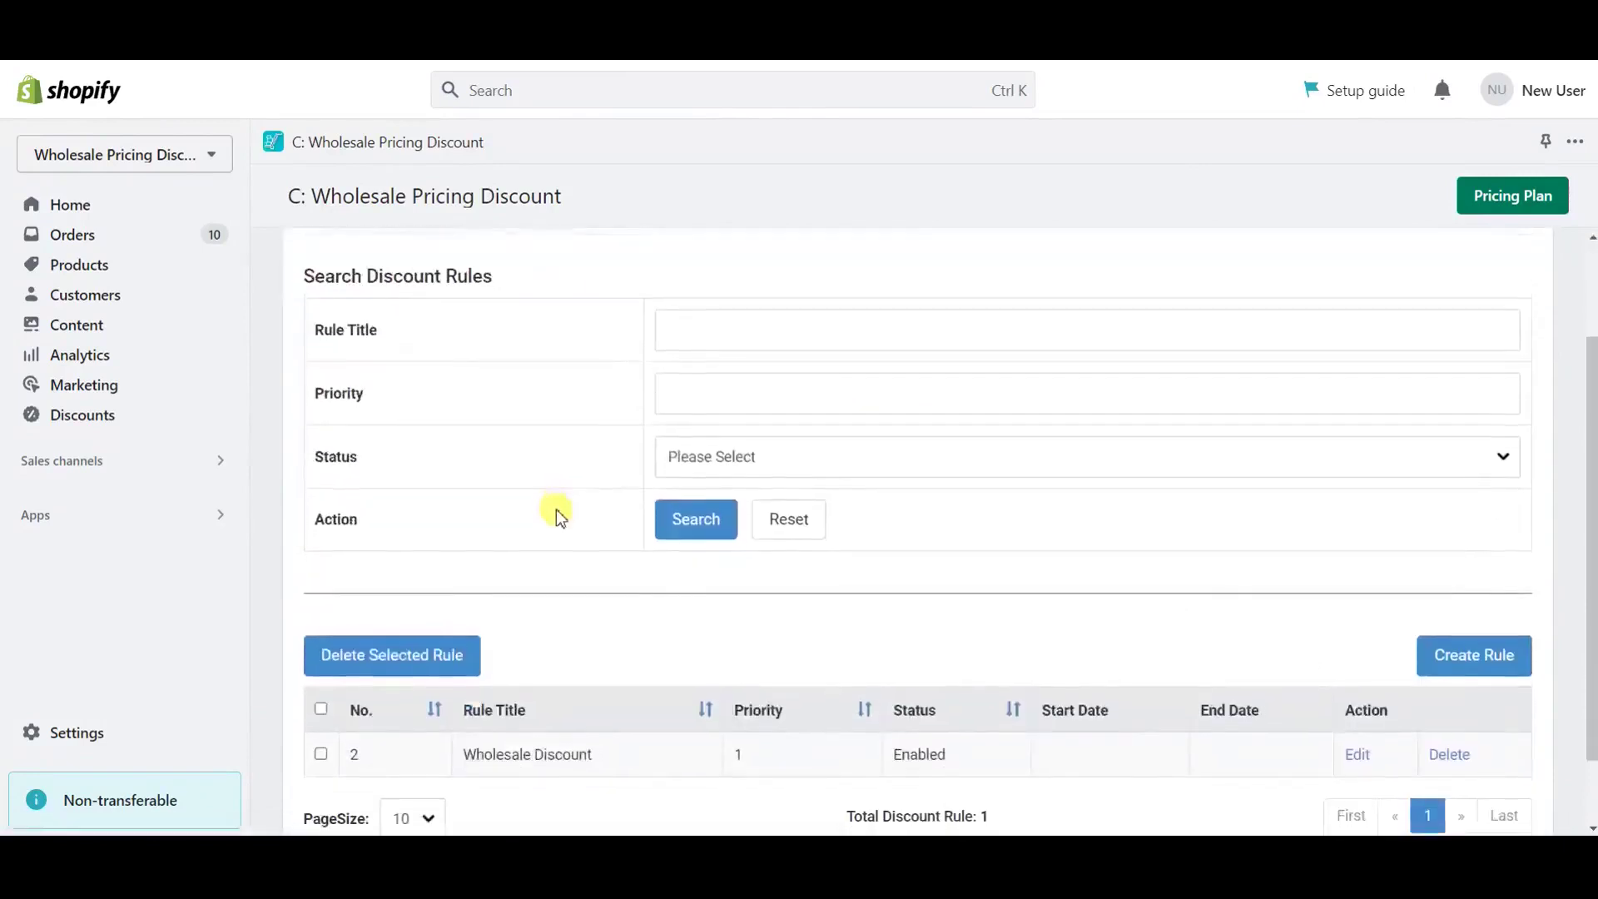
scroll(556, 510, "up", 2)
scroll(556, 509, "down", 1)
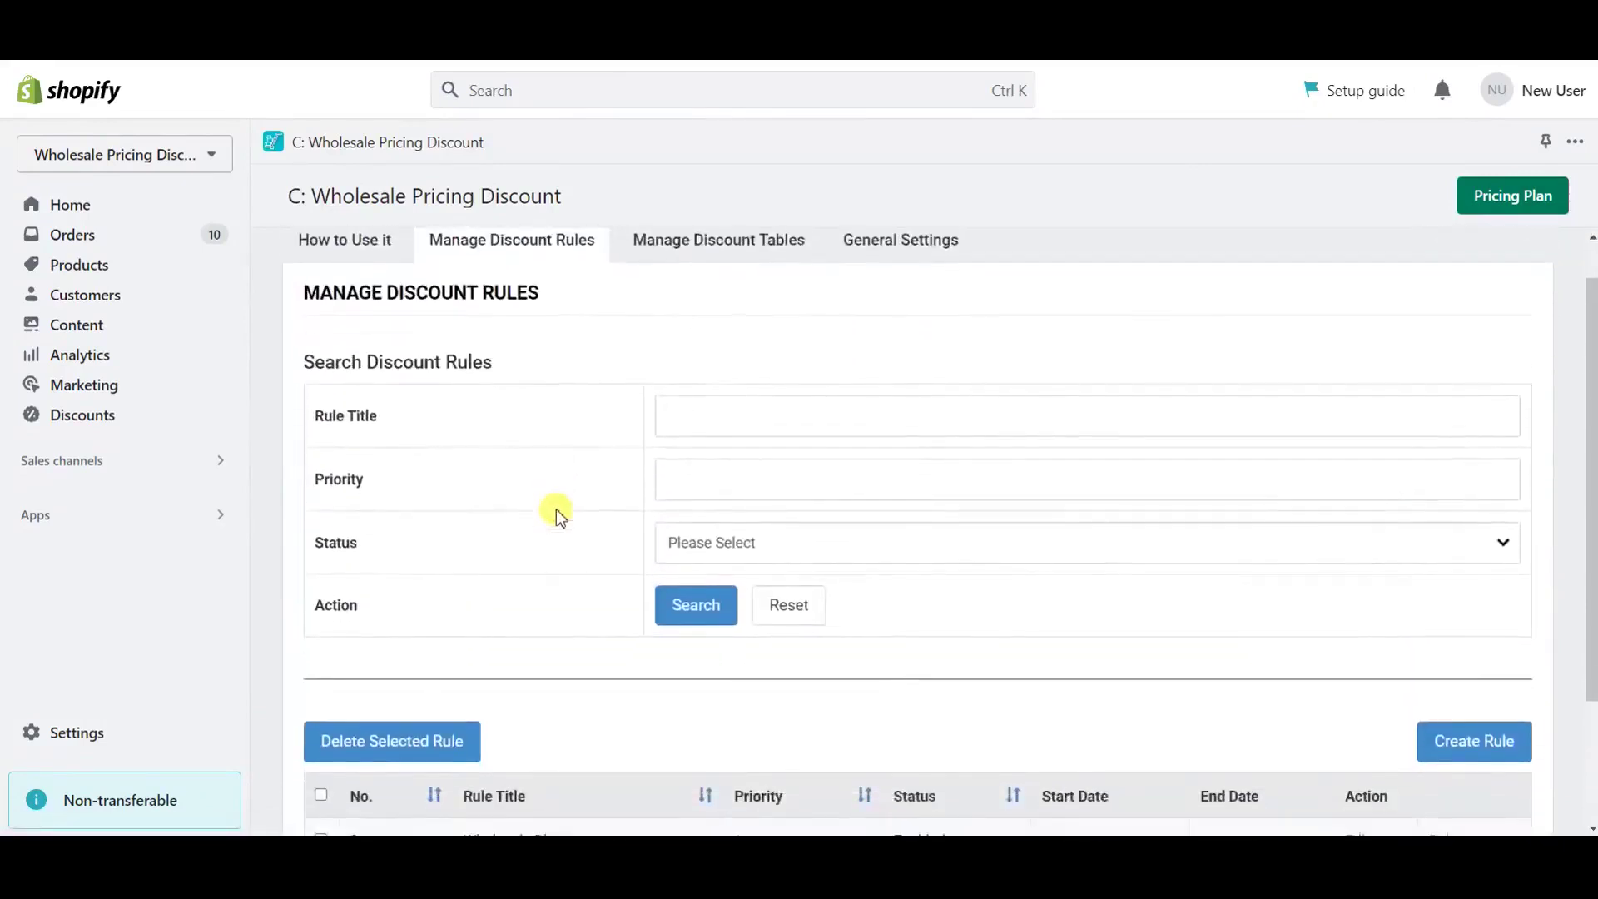
scroll(556, 509, "down", 2)
scroll(556, 509, "up", 3)
scroll(555, 509, "down", 1)
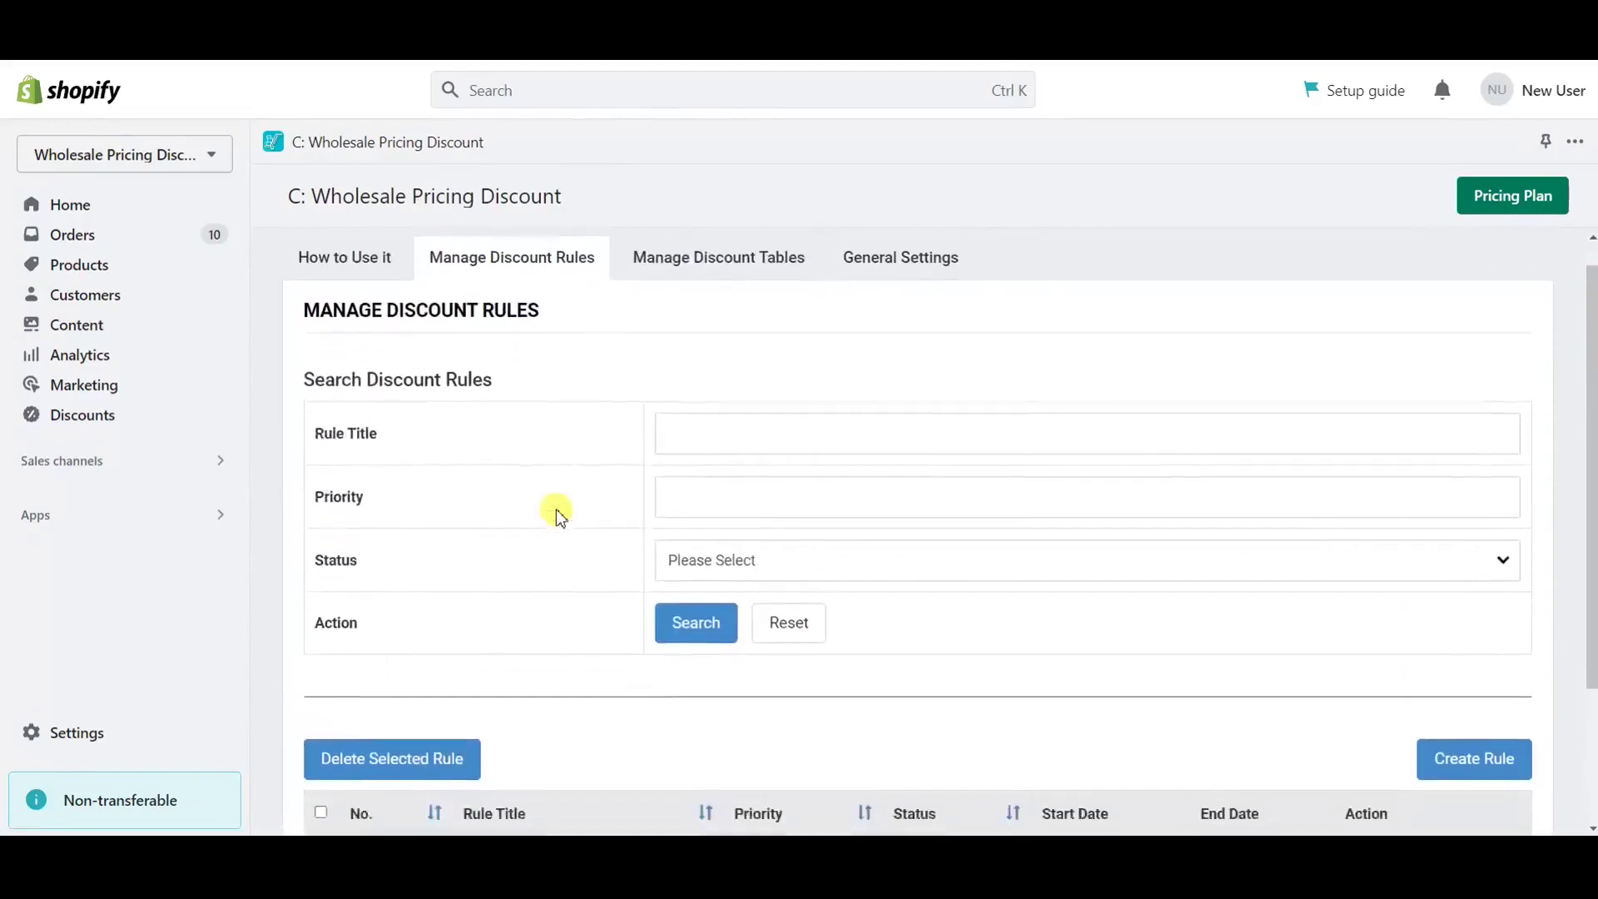
scroll(556, 510, "down", 1)
scroll(556, 510, "down", 2)
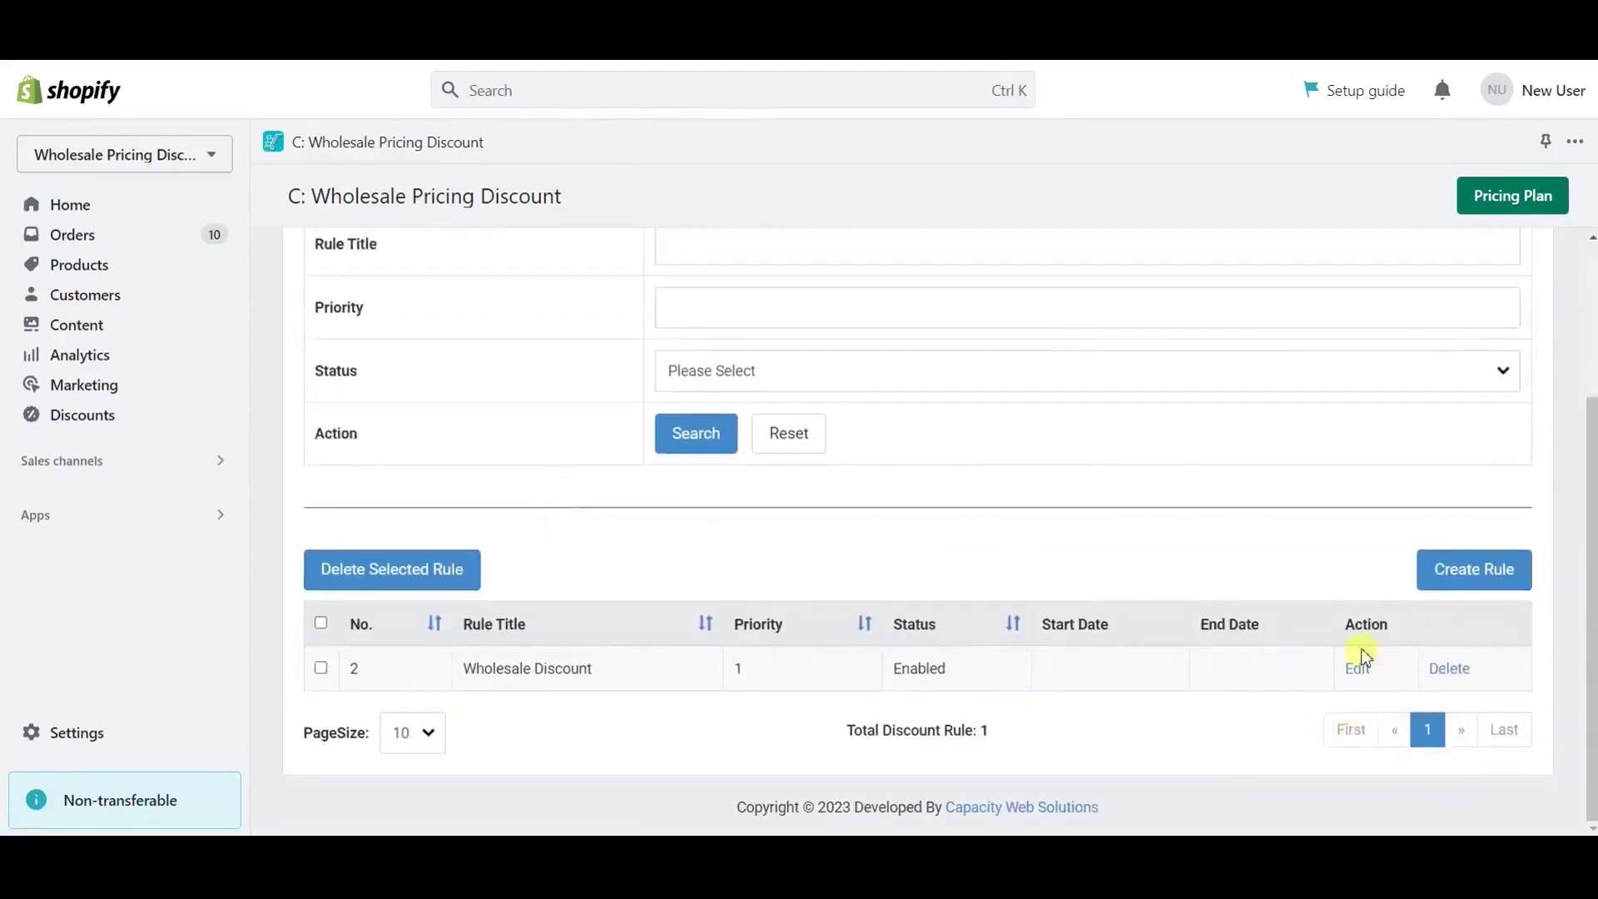
Step: Start creating a new discount rule and review its general fields down to the discount type
left_click(1453, 569)
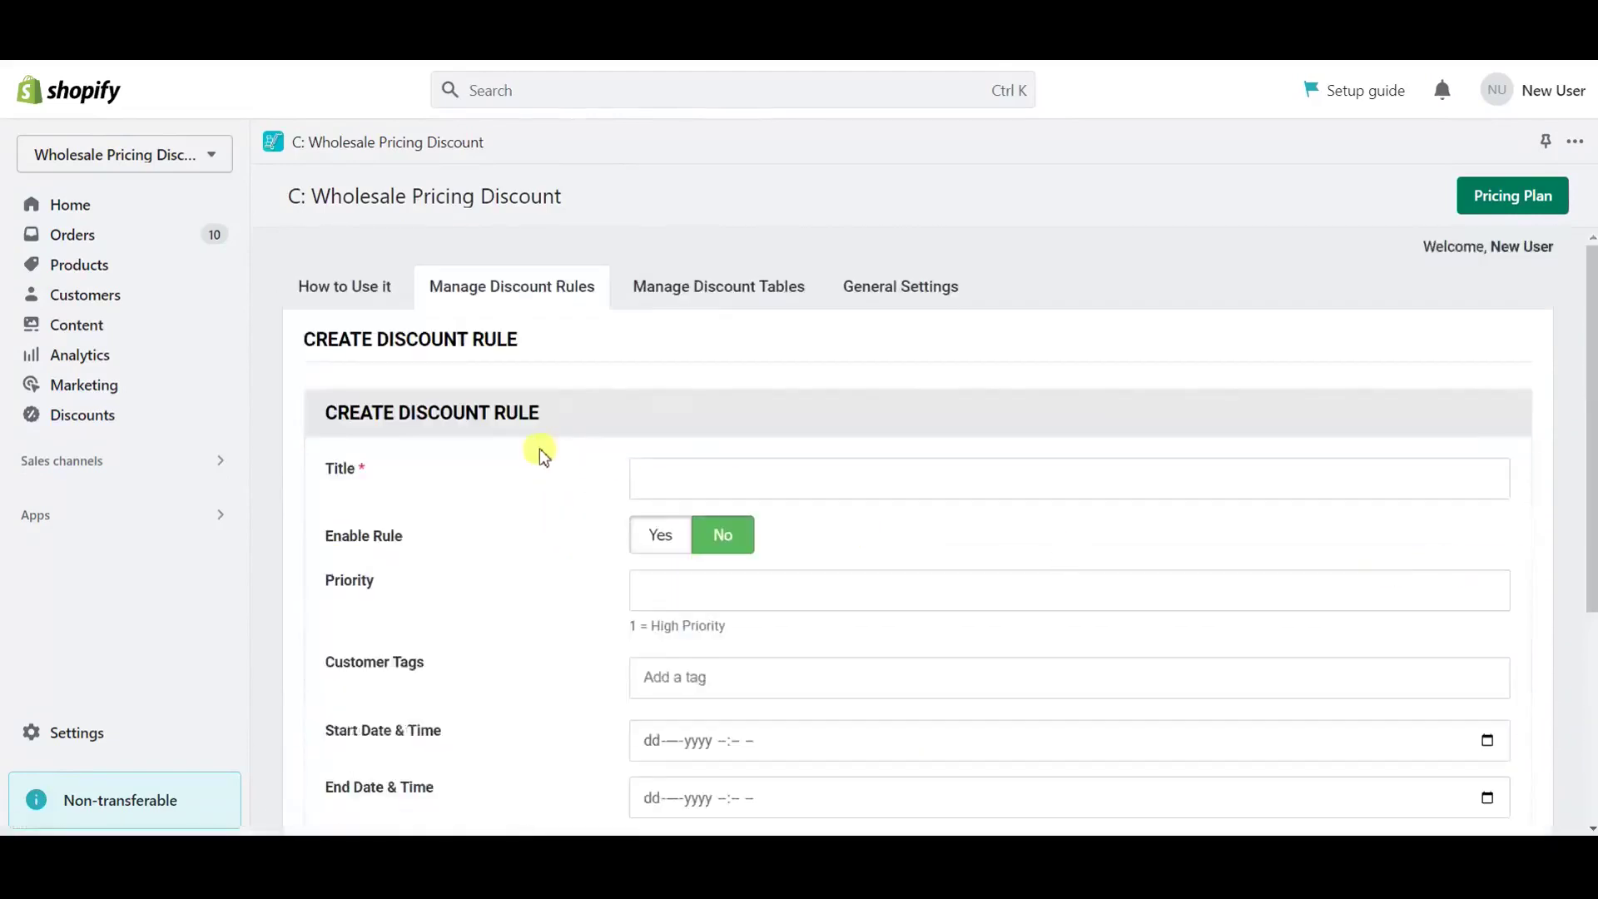
scroll(725, 479, "down", 1)
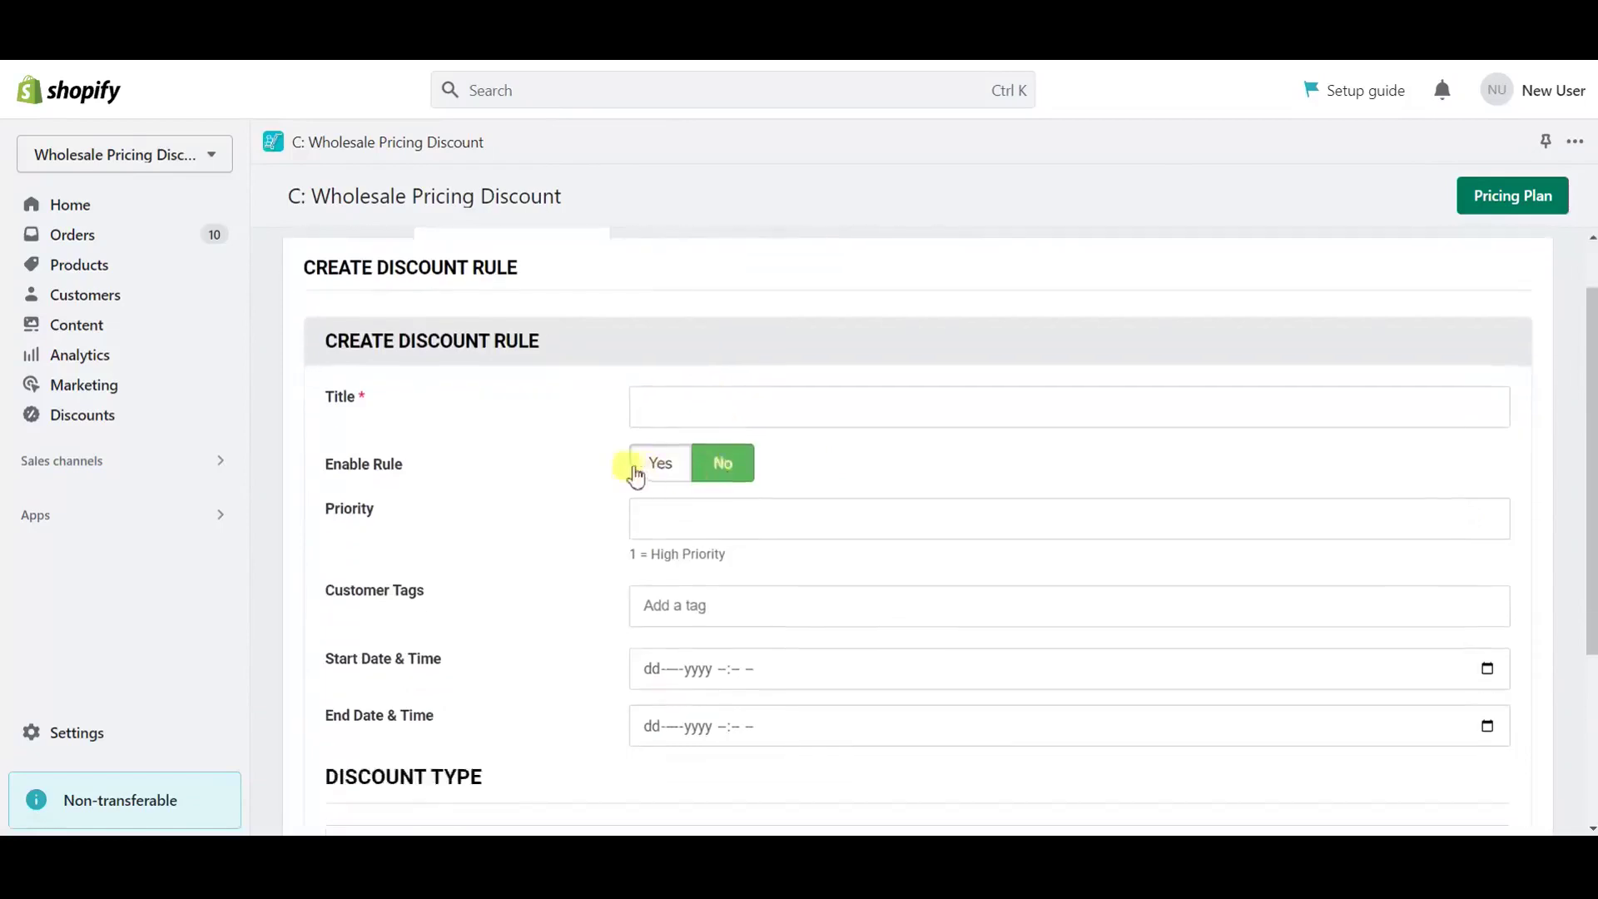
scroll(662, 514, "down", 2)
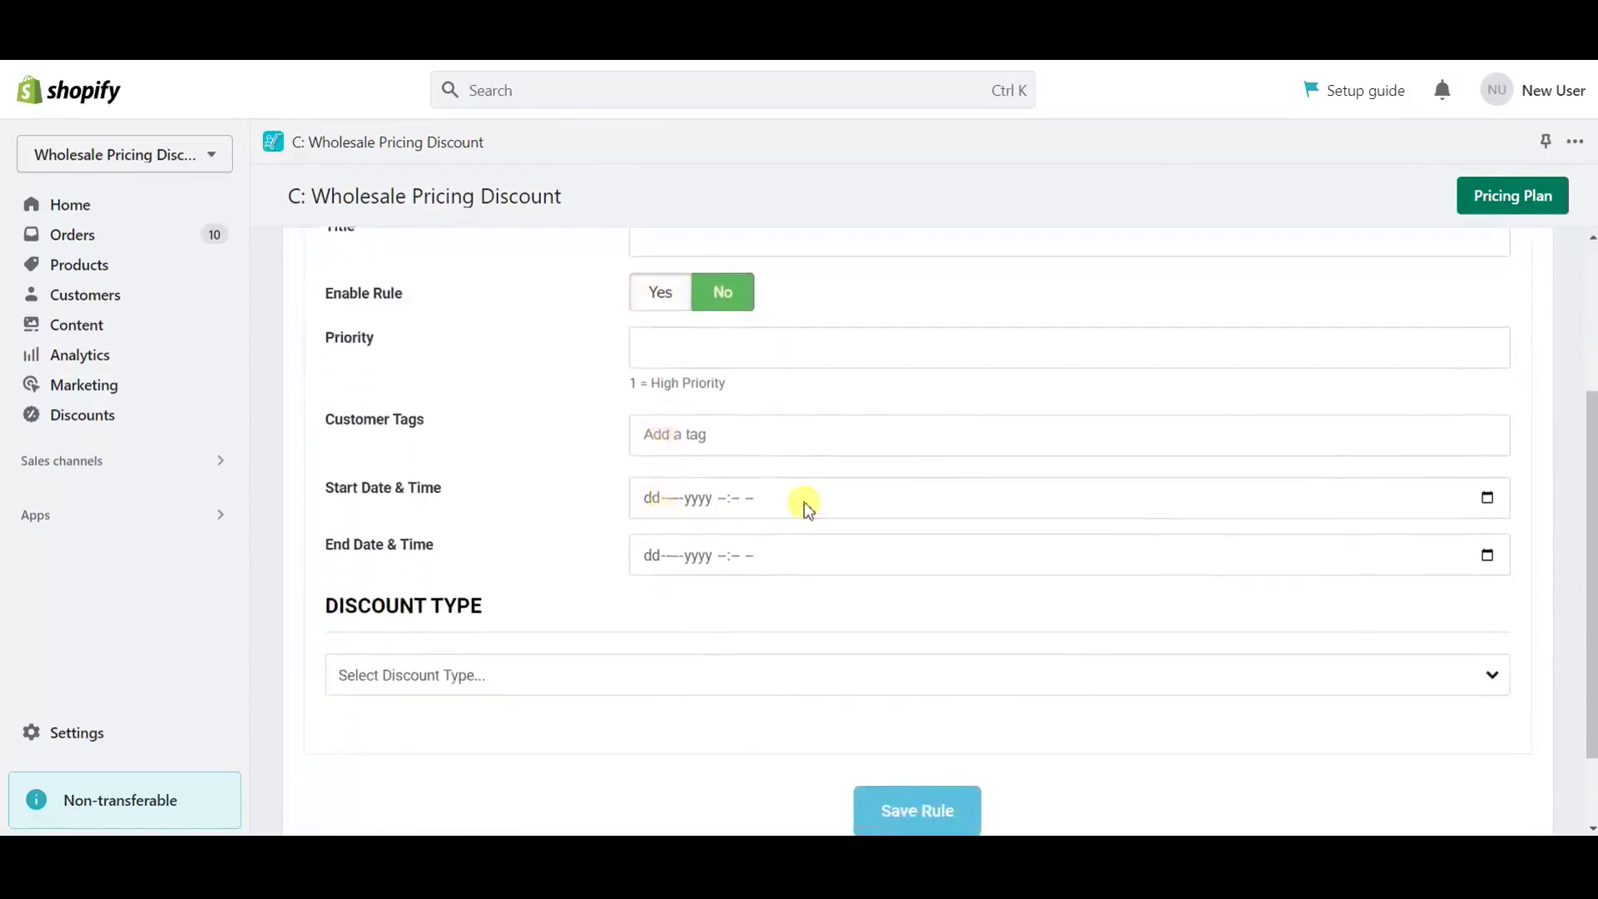
Step: Inspect the calendar pickers for the rule's start and end date and time, leaving both fields empty
left_click(1486, 499)
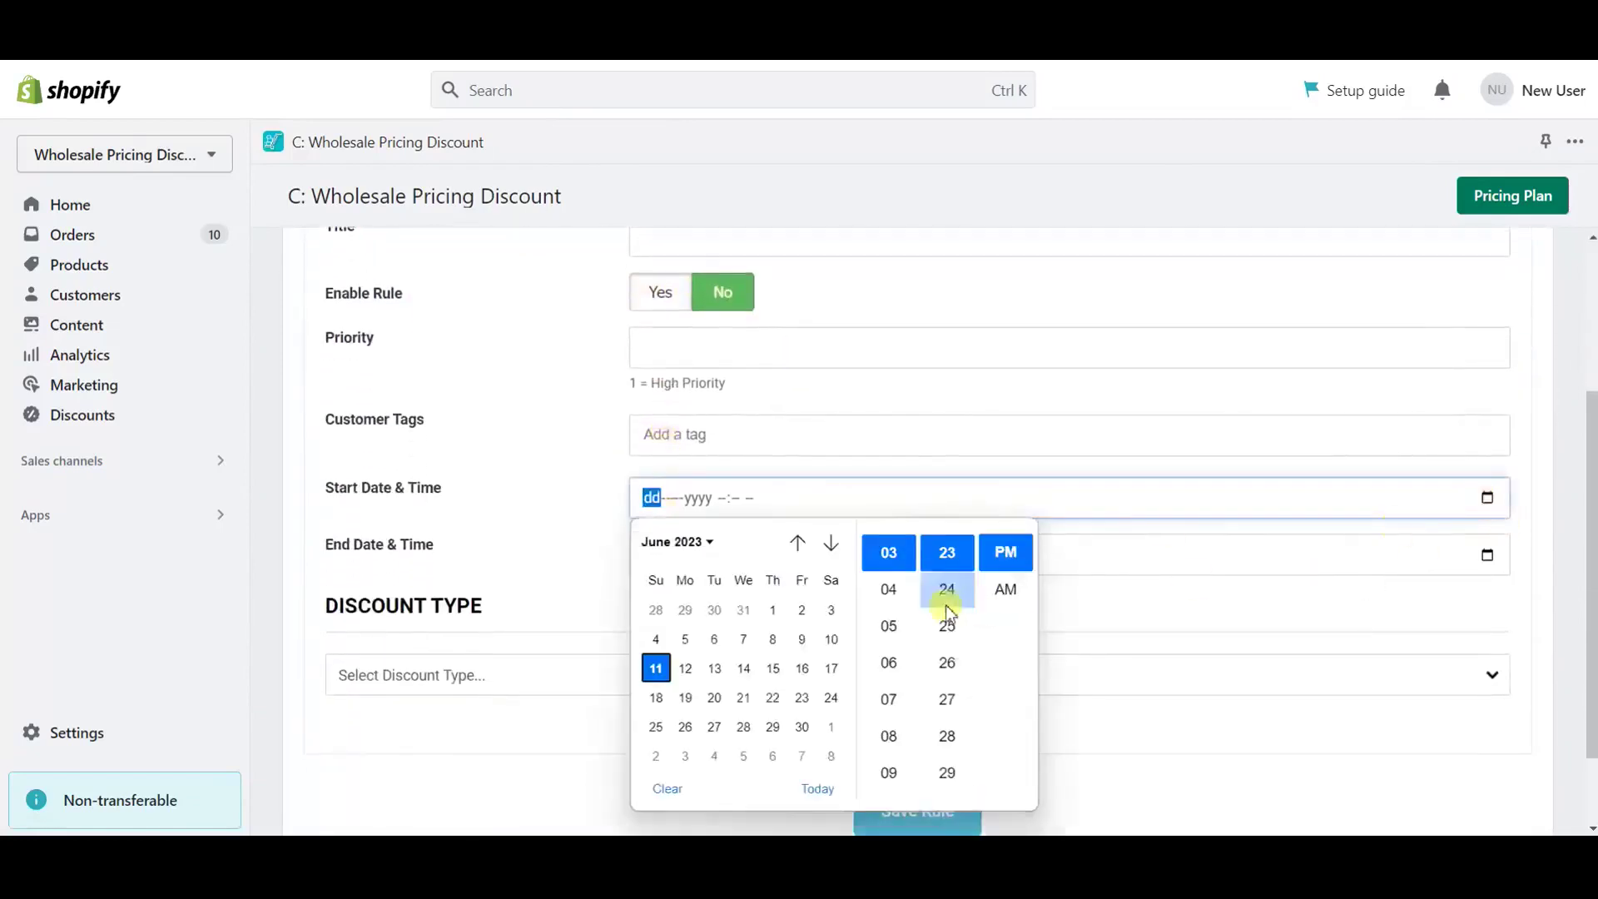
scroll(888, 668, "down", 1)
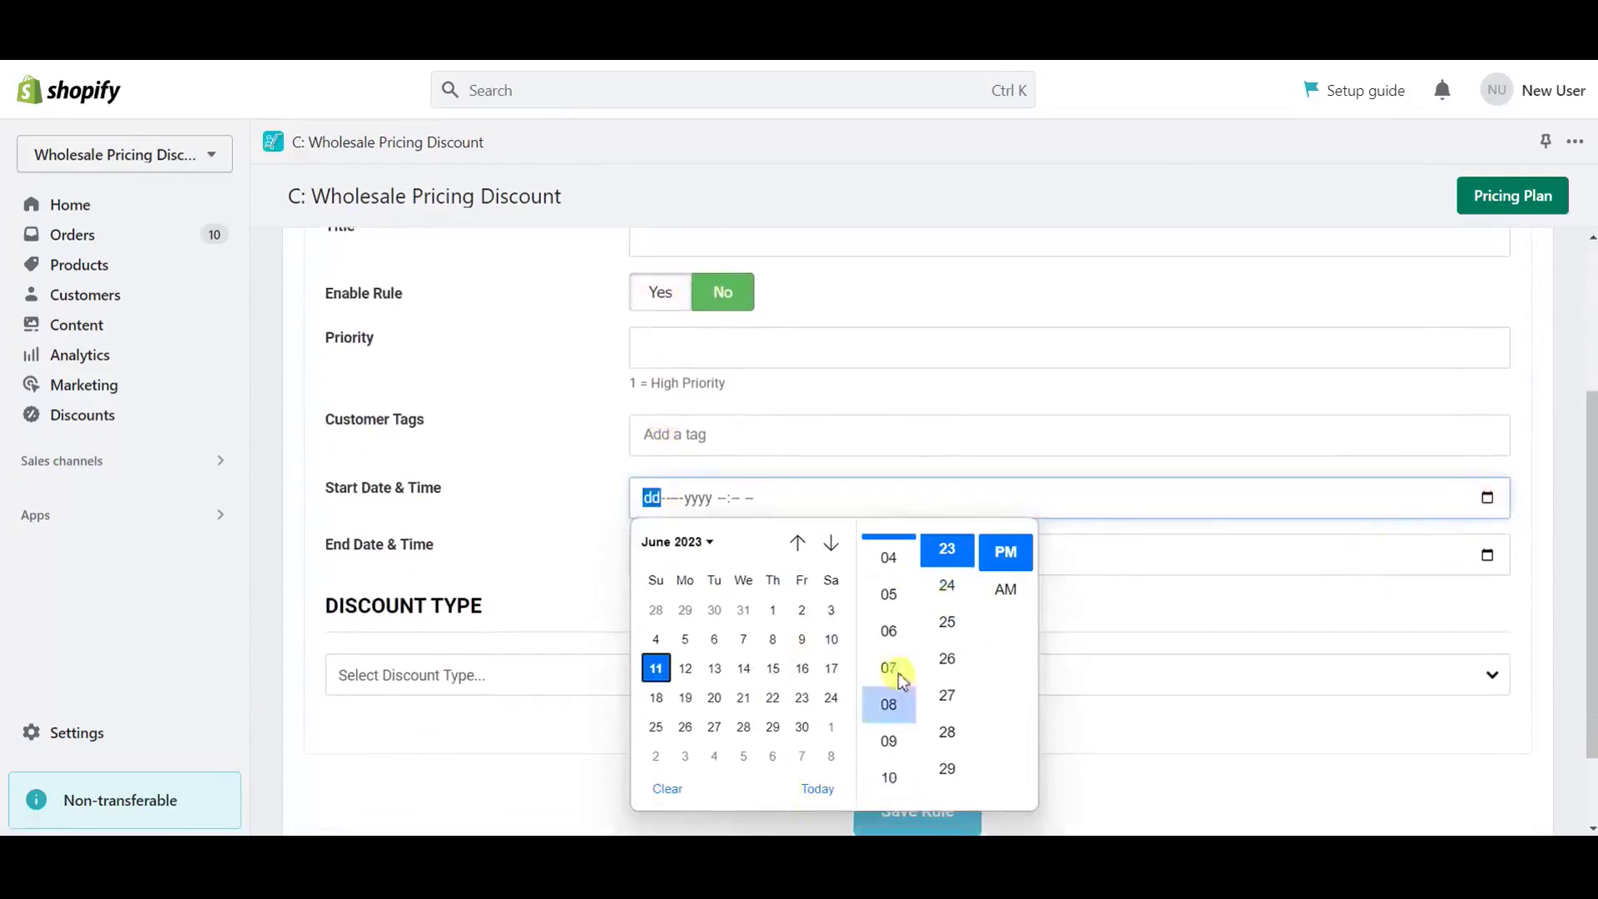
left_click(585, 549)
scroll(585, 549, "down", 1)
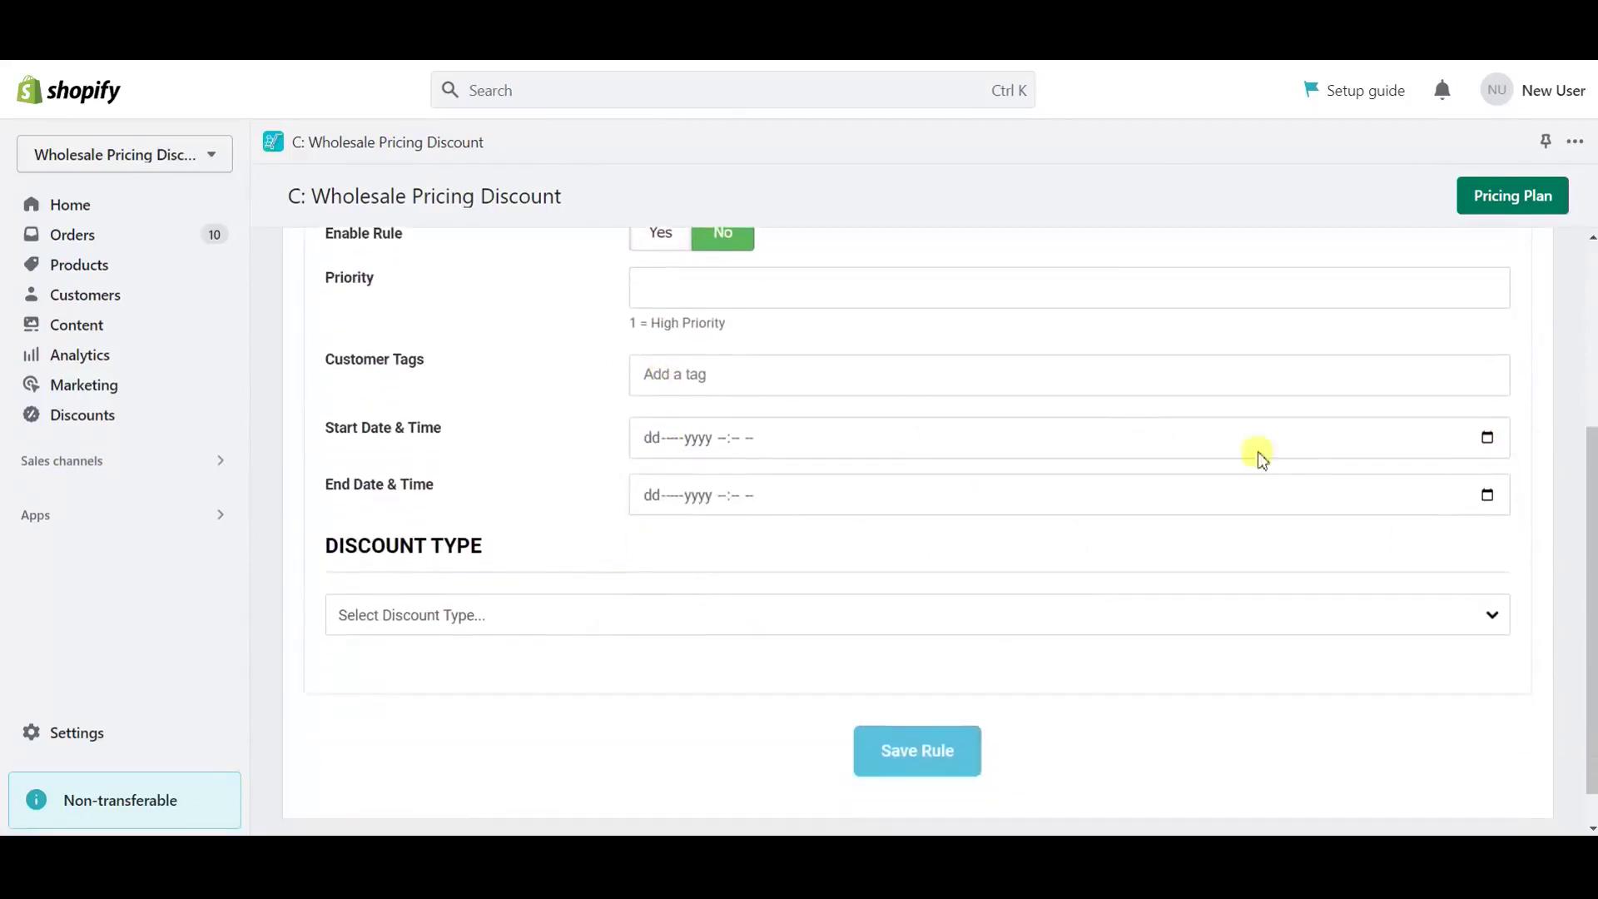
left_click(1487, 496)
scroll(888, 724, "down", 1)
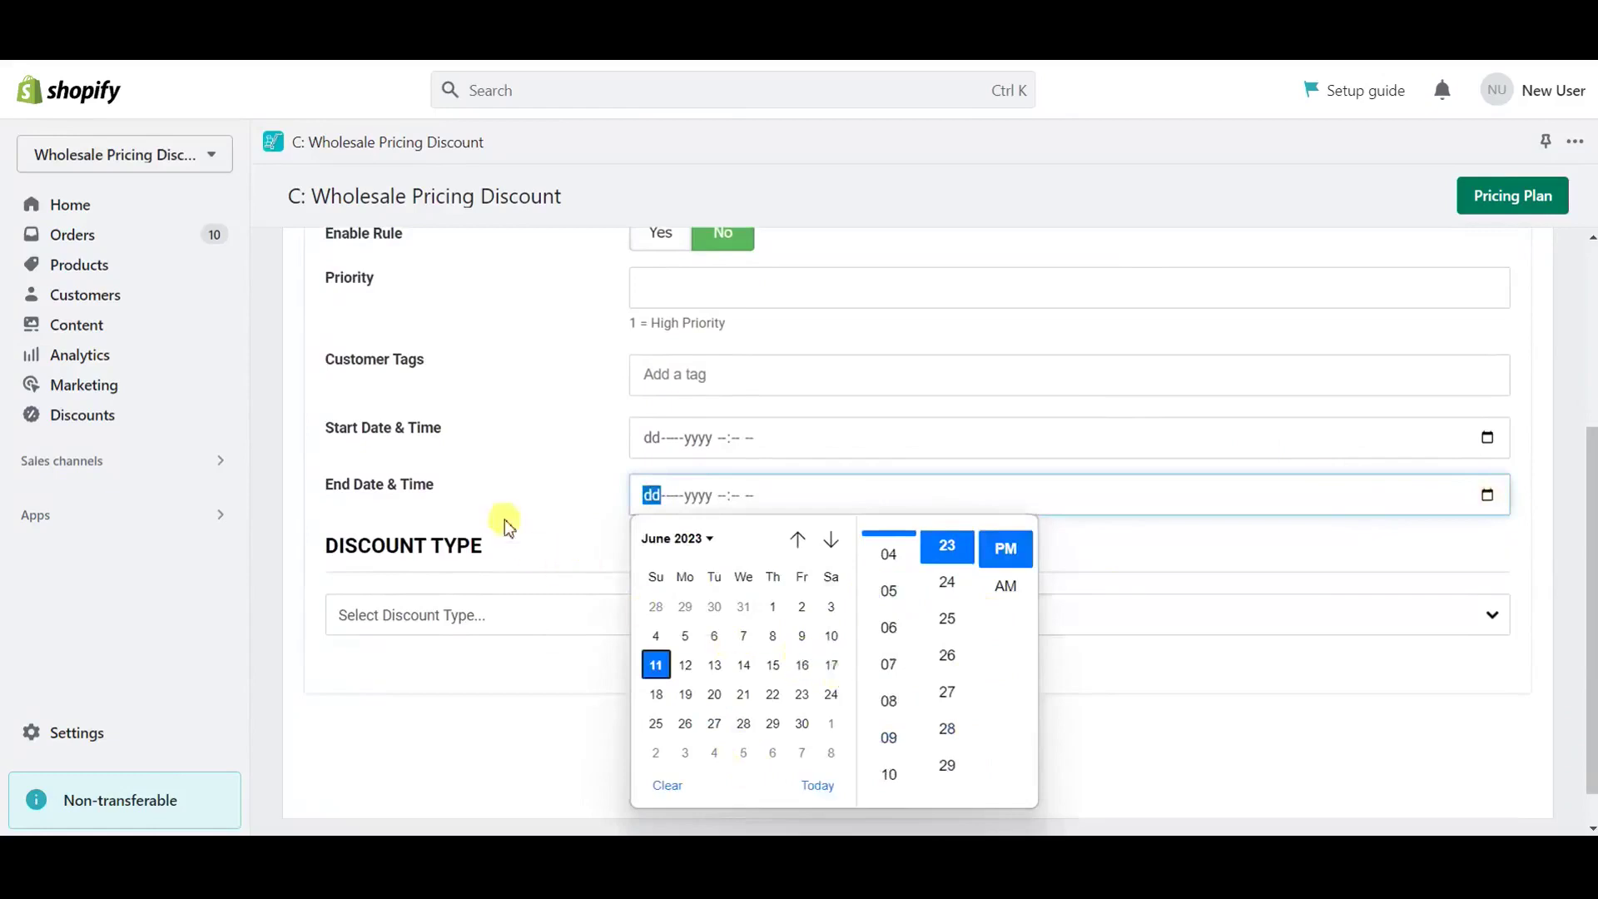
left_click(507, 524)
Step: Set the rule's discount type to Volume Discount
scroll(500, 520, "down", 1)
left_click(403, 571)
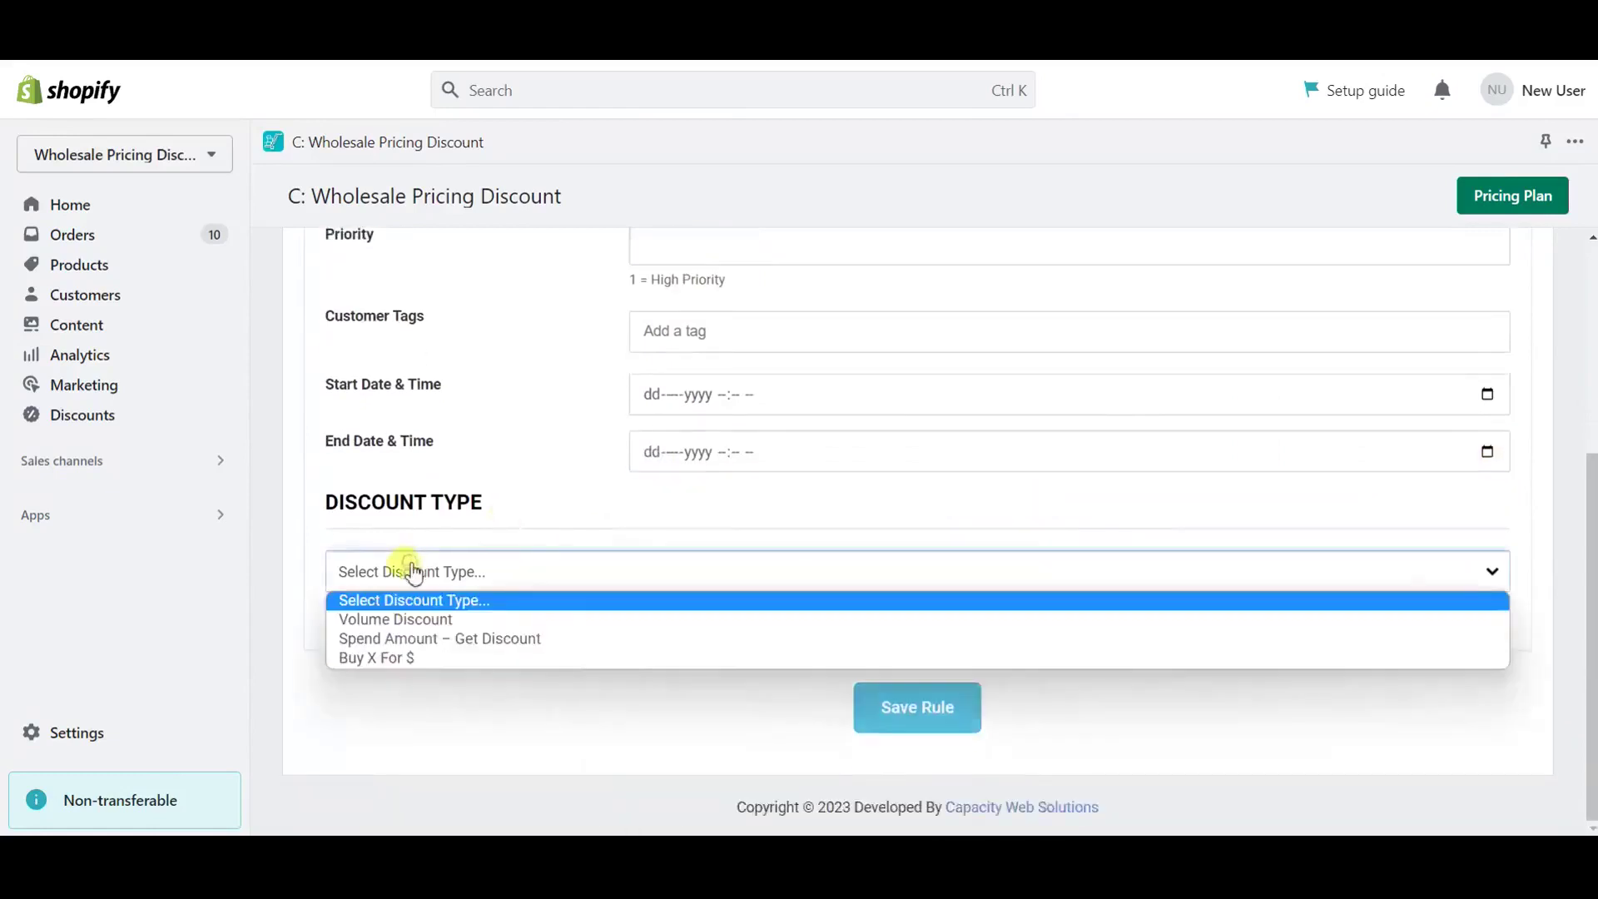
left_click(376, 625)
Step: Fill in the first discount row with minimum quantity 5, discount 5 and type % Off Each
scroll(379, 624, "down", 5)
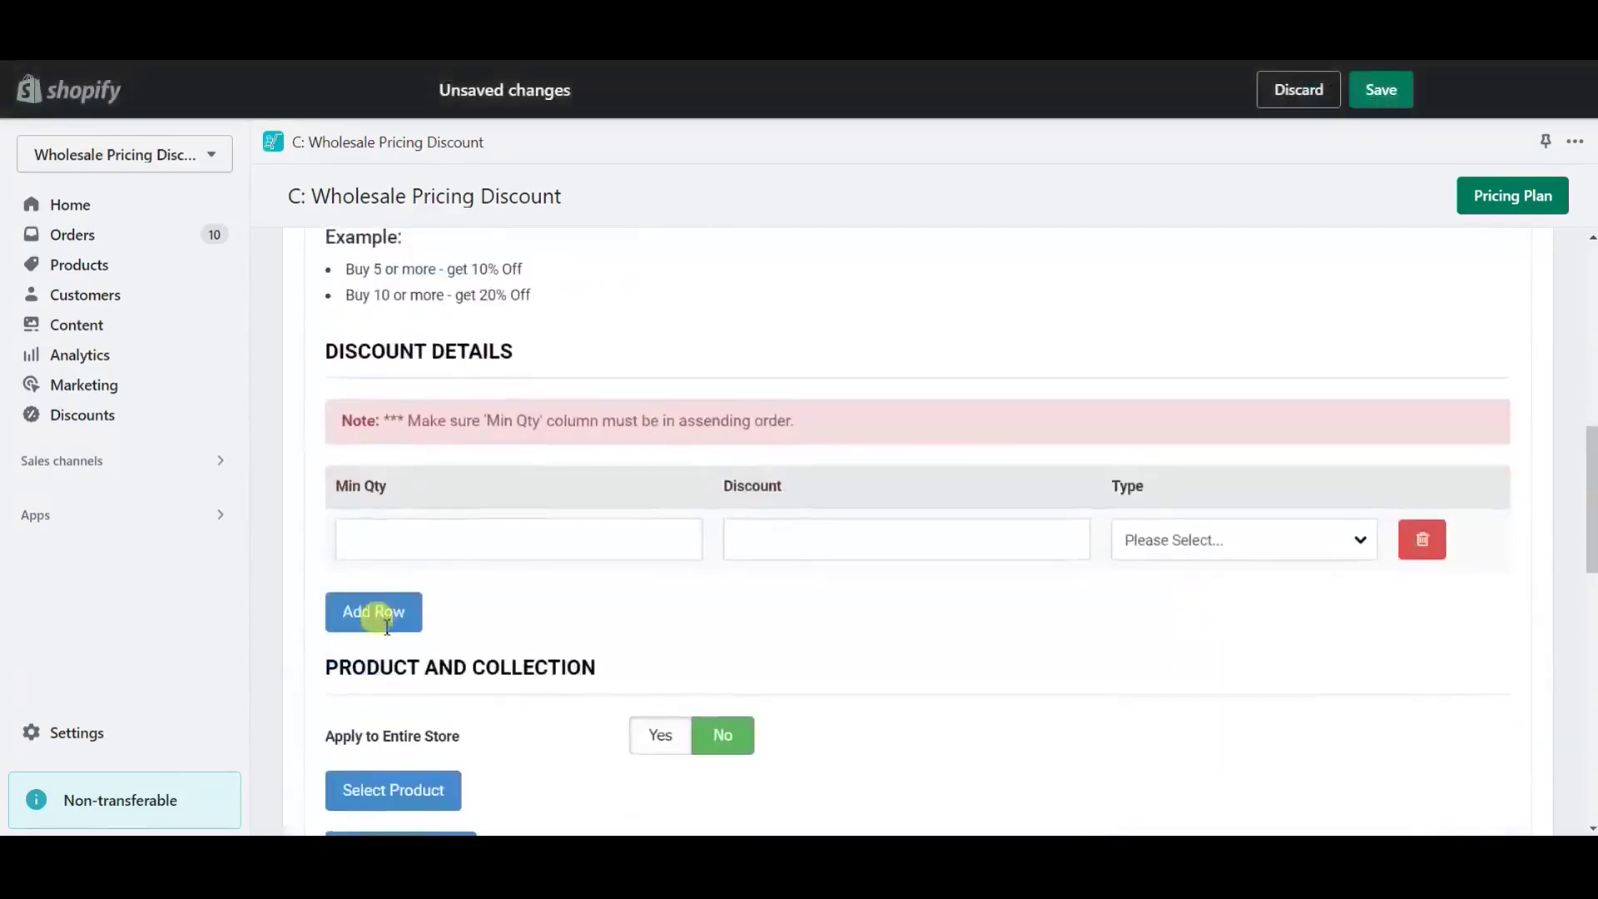
left_click(474, 542)
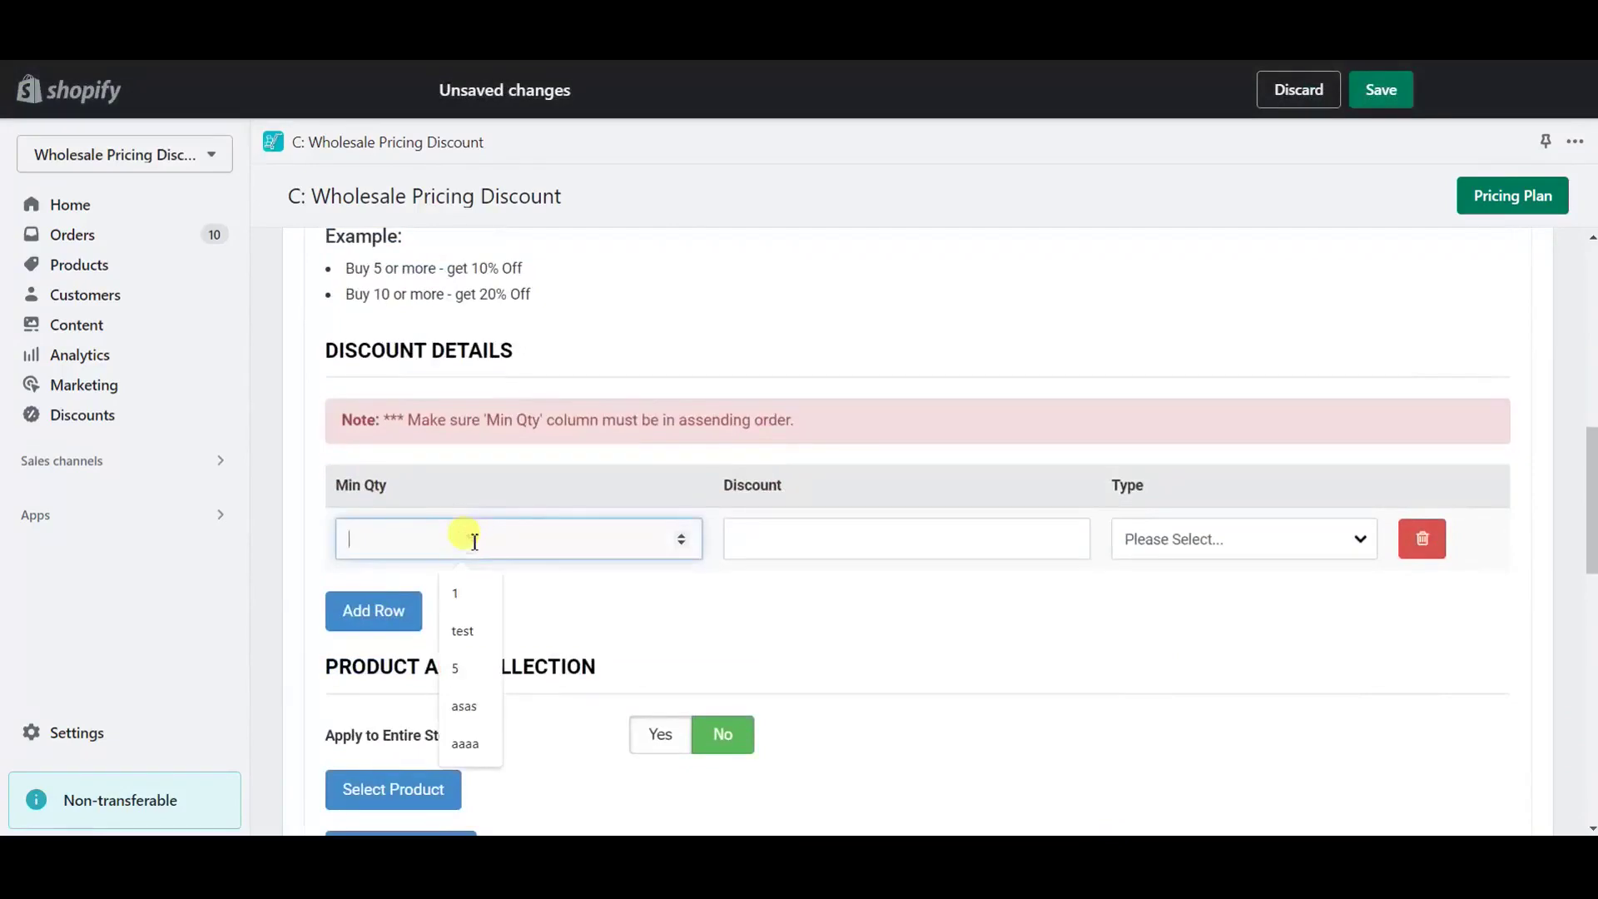
type("5")
key("Tab")
type("5")
key("Tab")
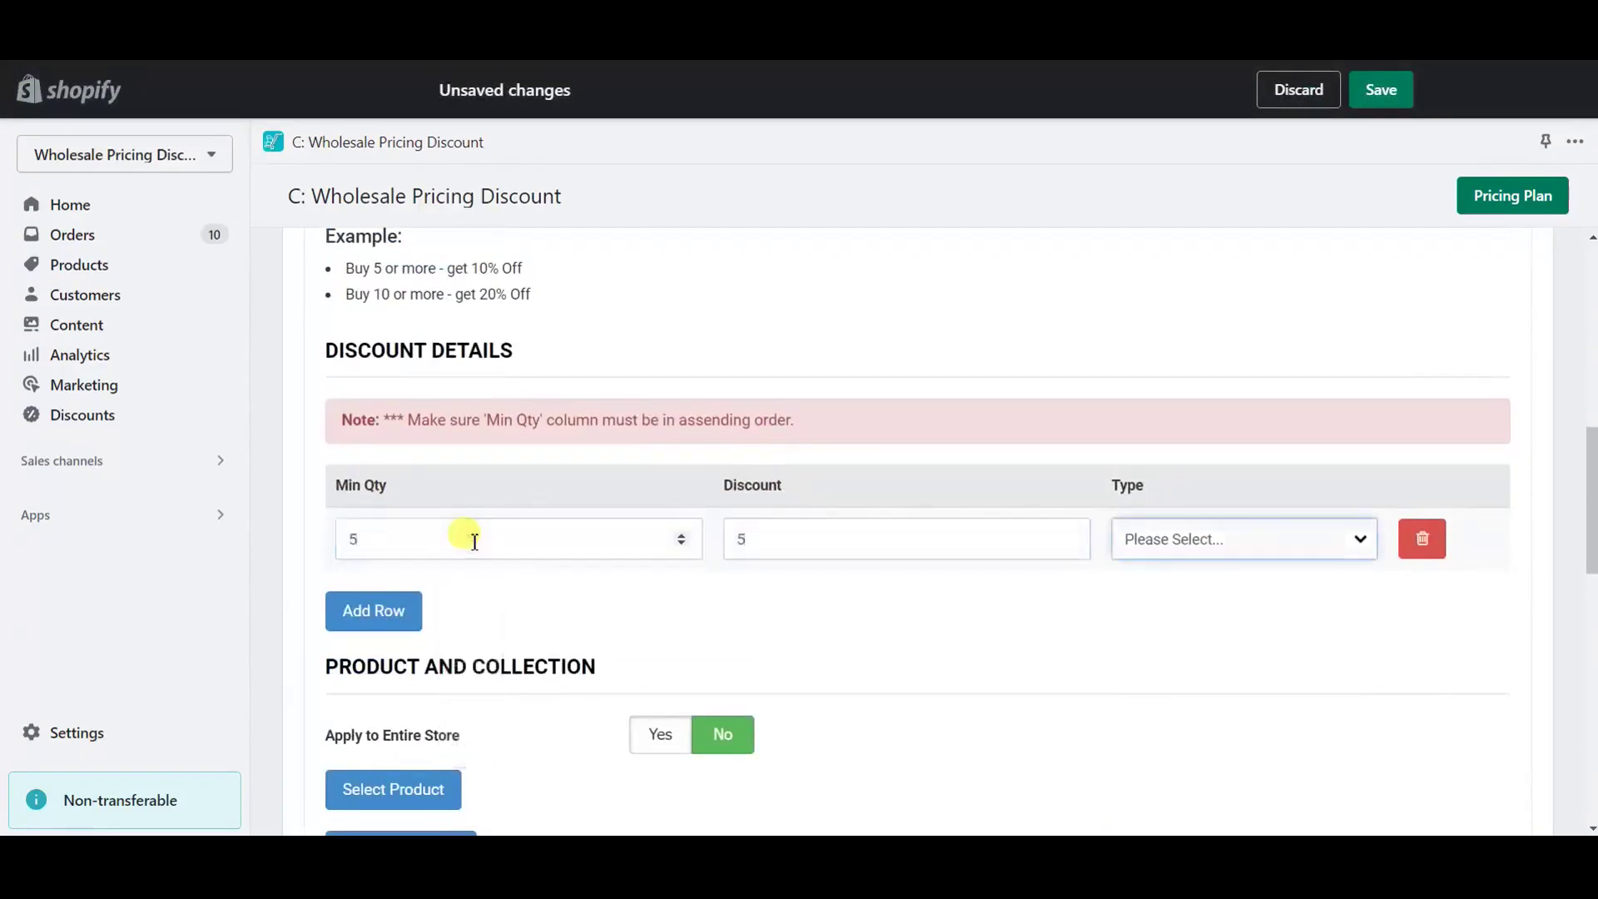
left_click(1340, 536)
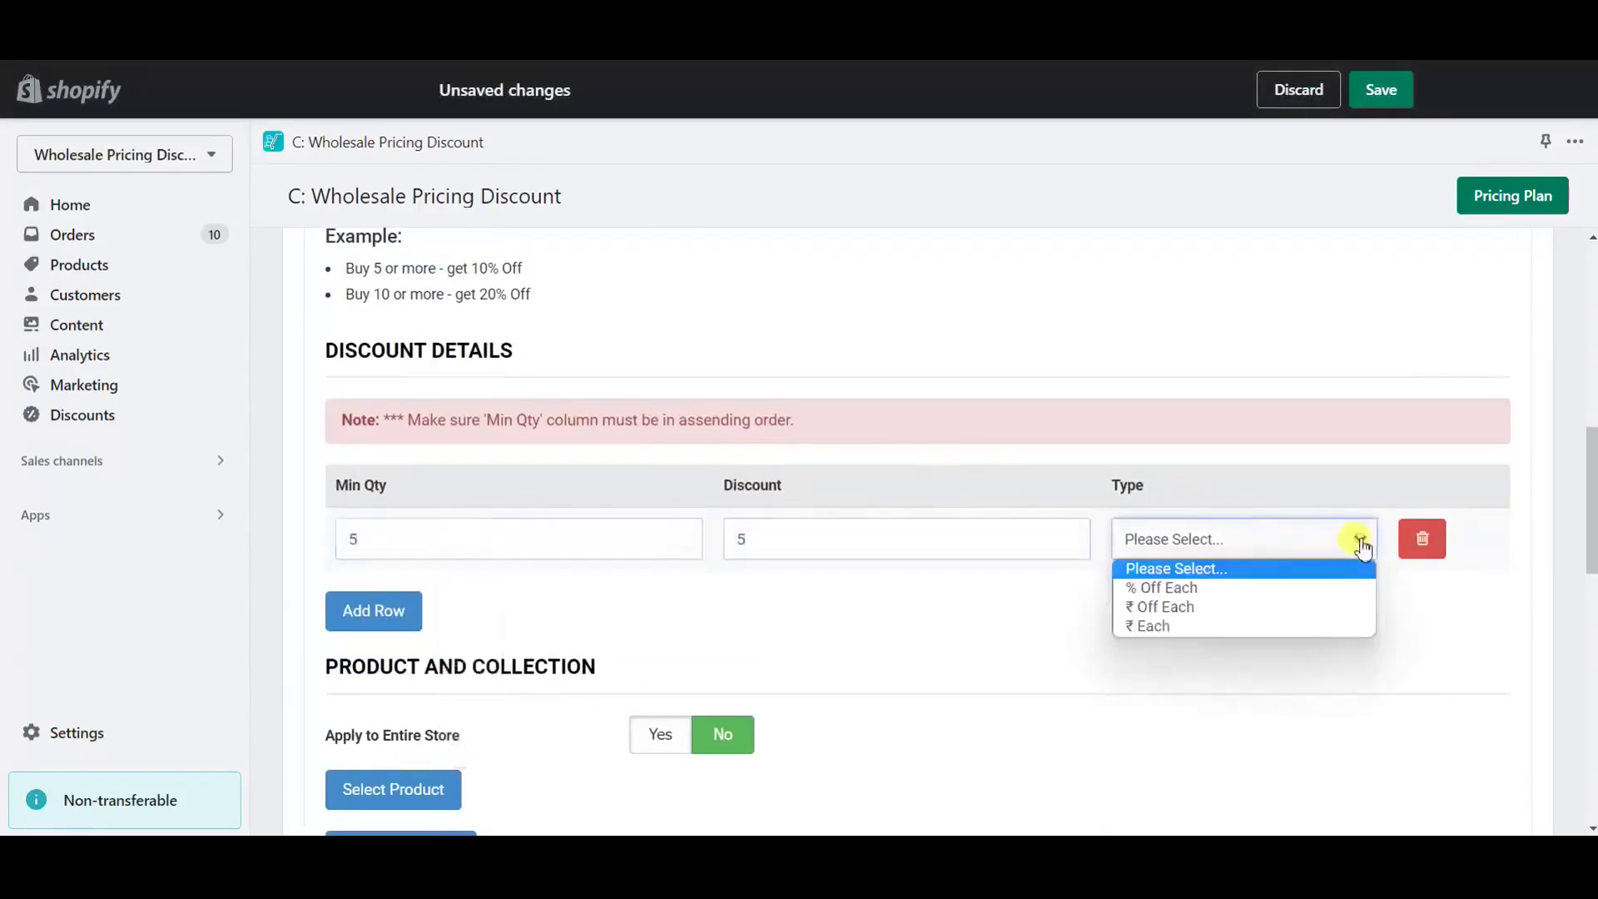
left_click(1164, 592)
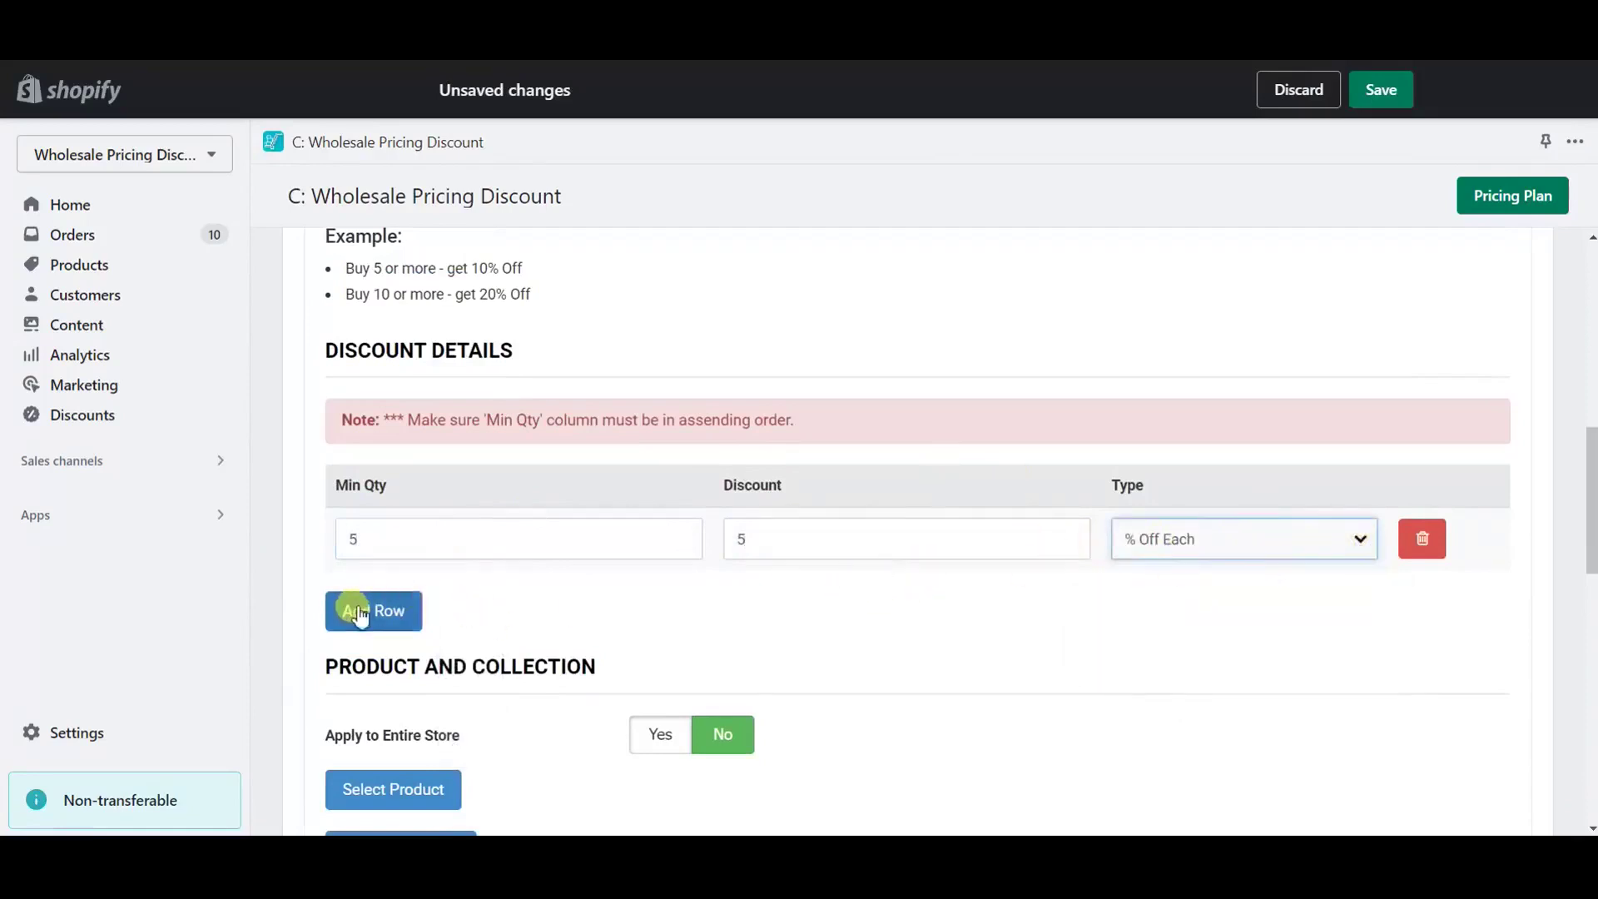
Step: Add a second discount row with minimum quantity 10, discount 10 and type % Off Each, and delete that row again
left_click(358, 608)
scroll(392, 565, "down", 1)
left_click(467, 496)
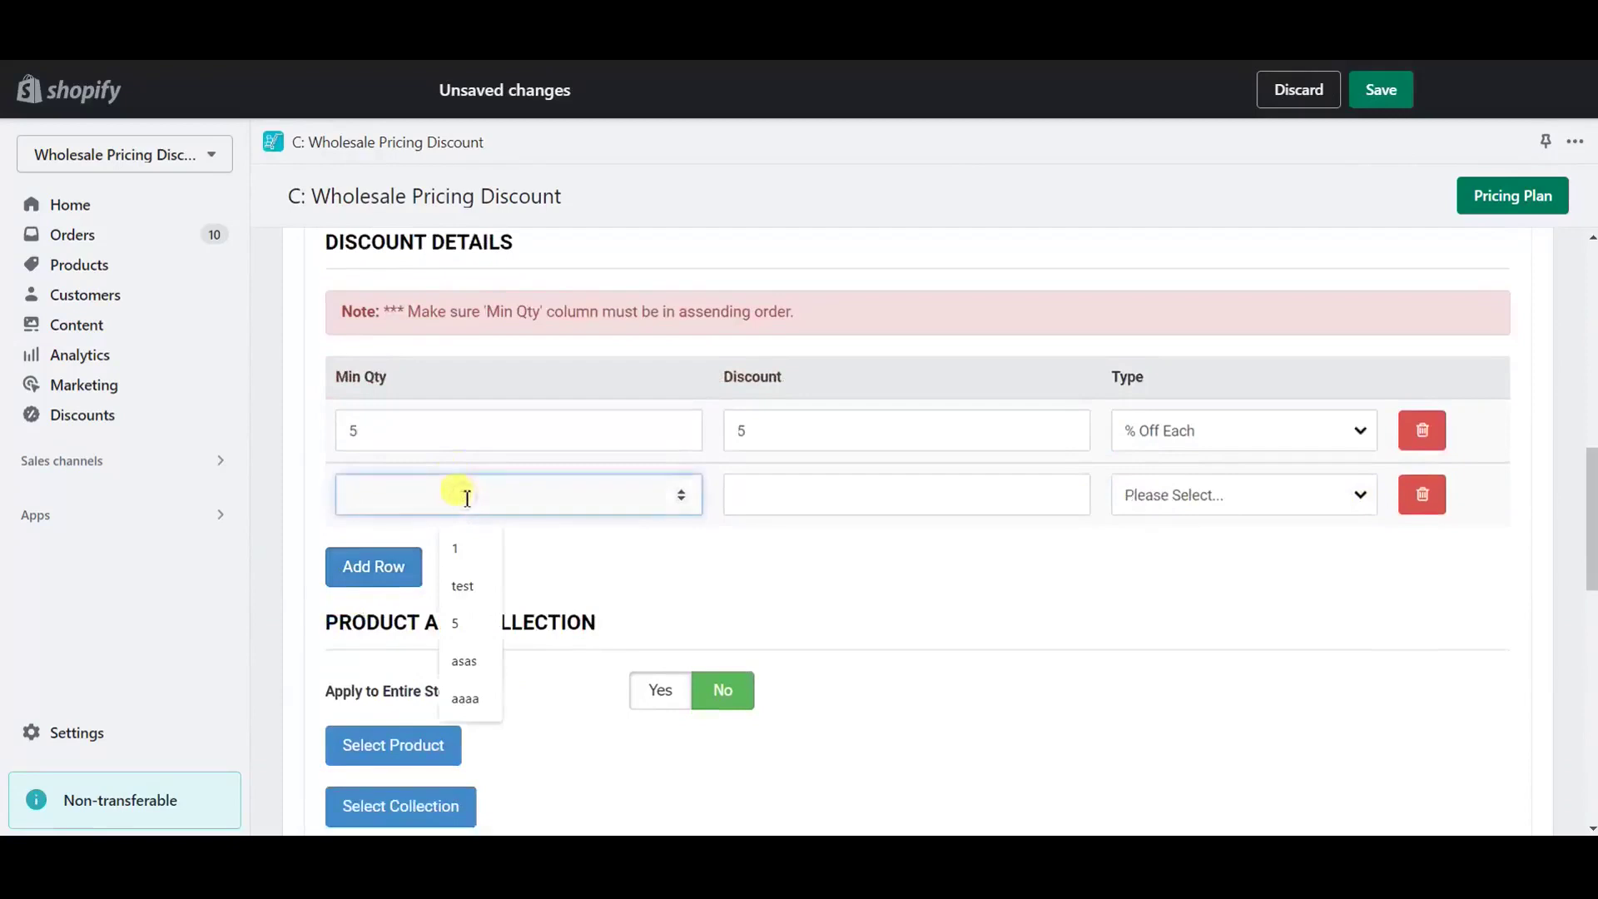
type("10")
key("Tab")
type("10")
key("Tab")
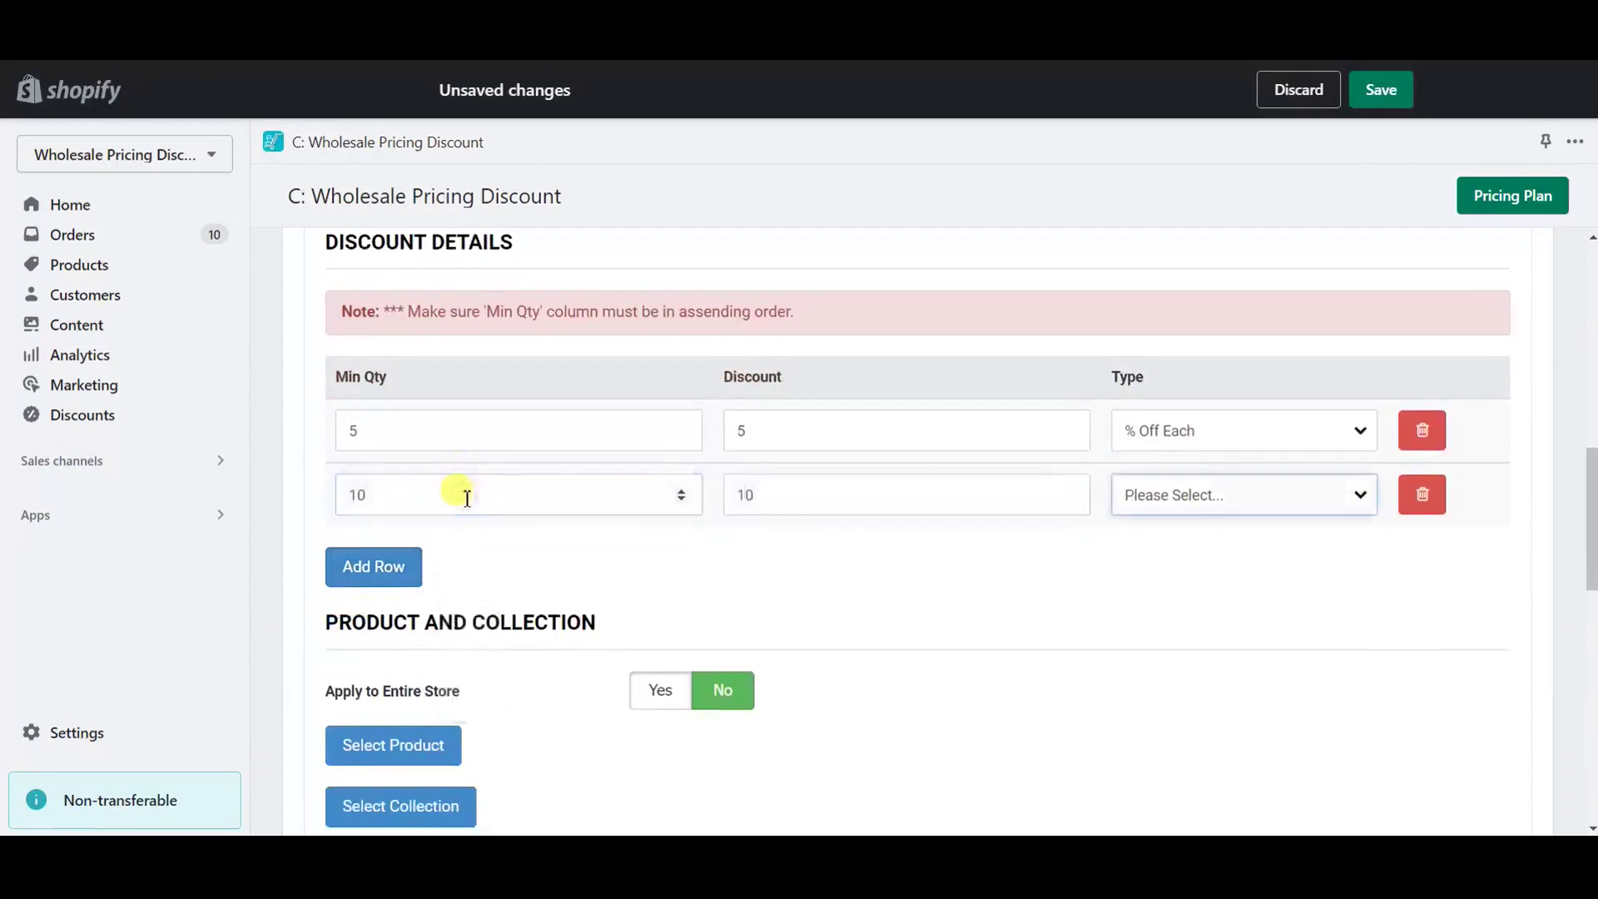
left_click(1127, 502)
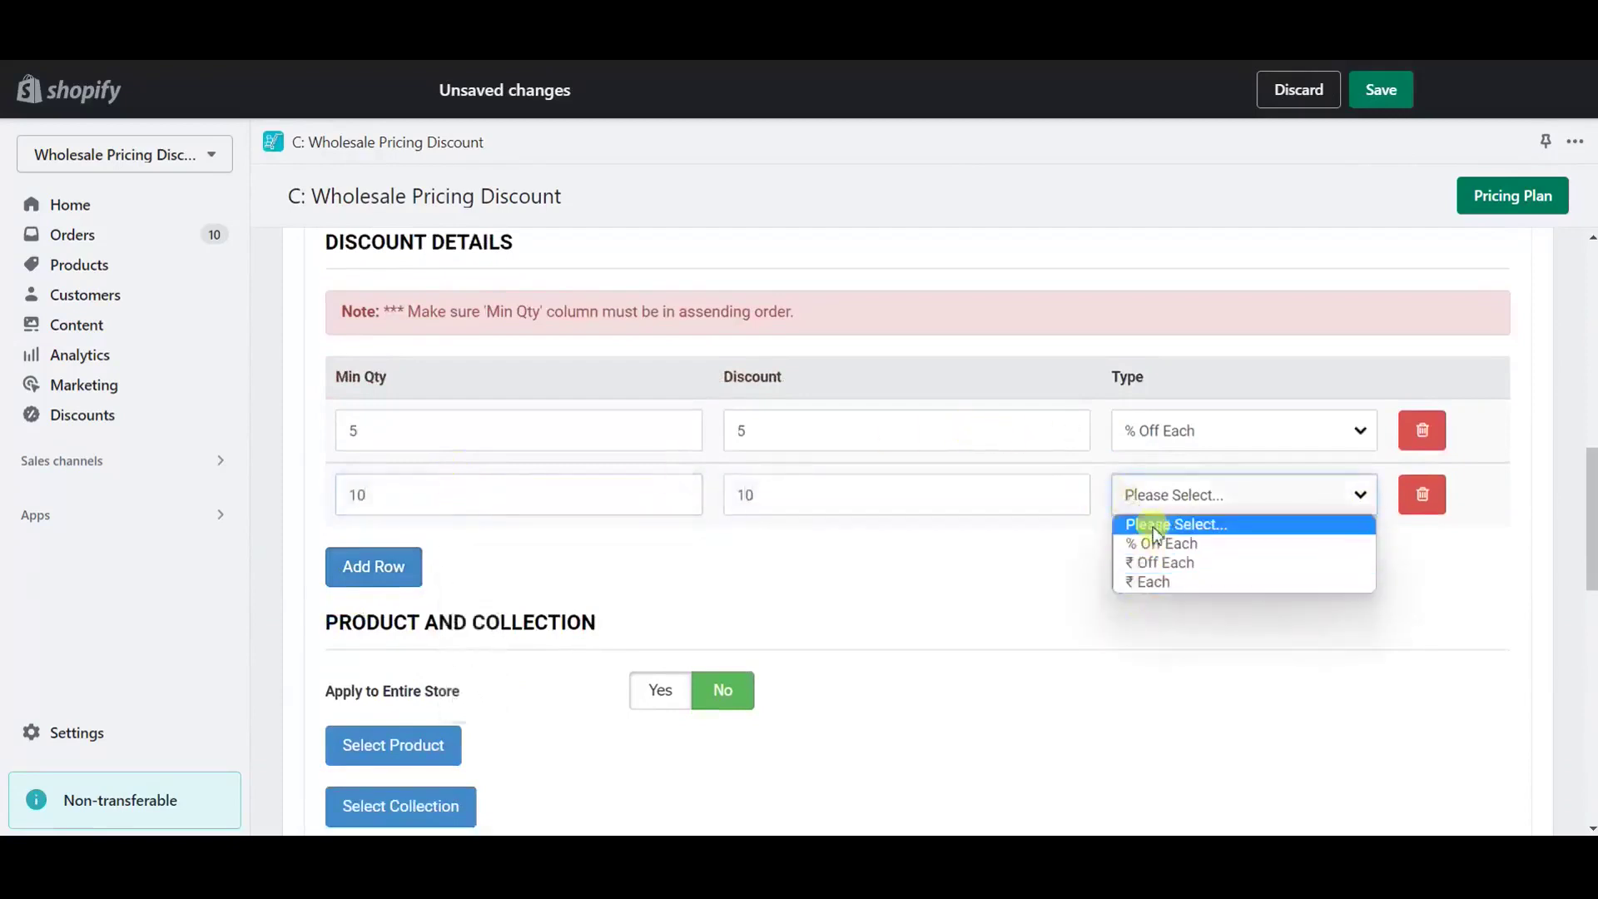
left_click(1153, 546)
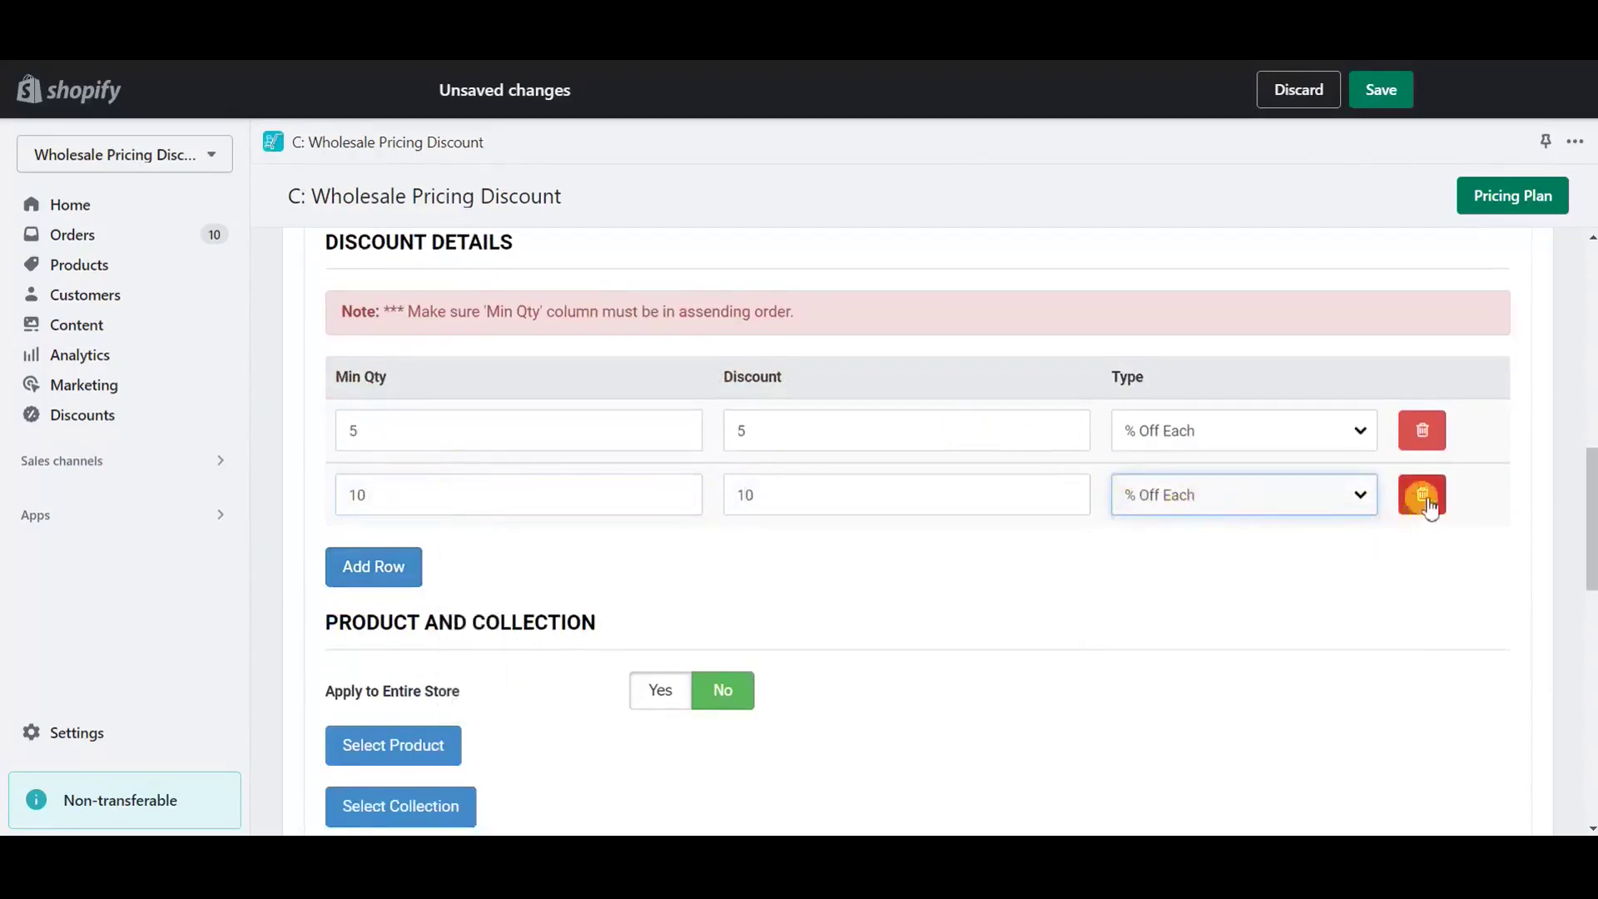
left_click(1422, 493)
Step: Try applying the rule to the entire store, and switch that option back to No
scroll(842, 526, "down", 2)
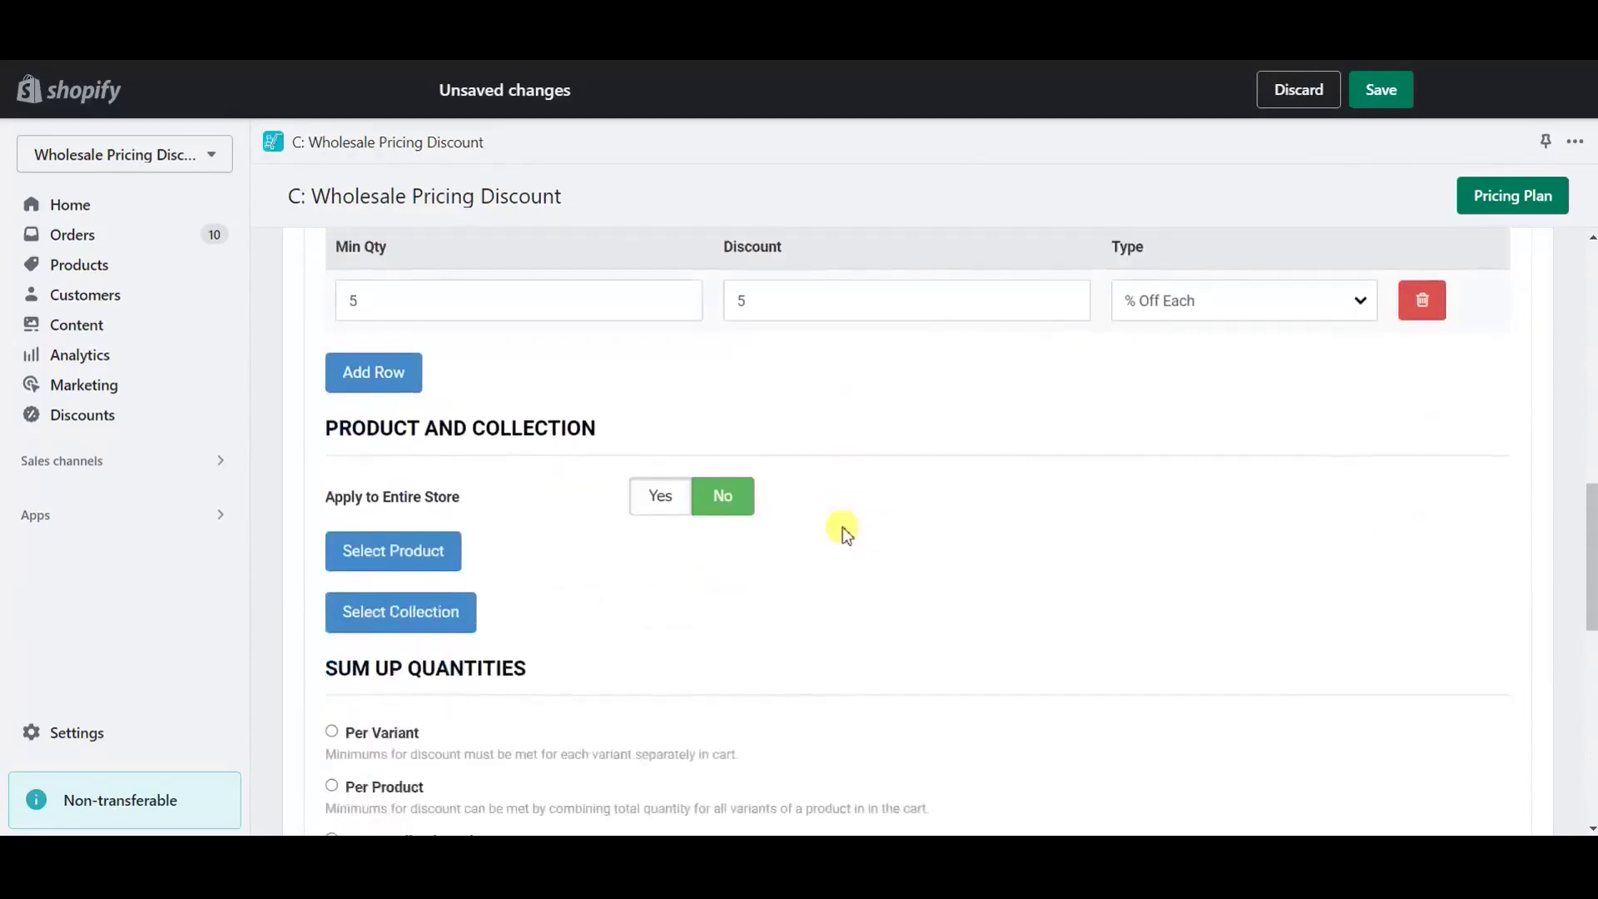
left_click(655, 498)
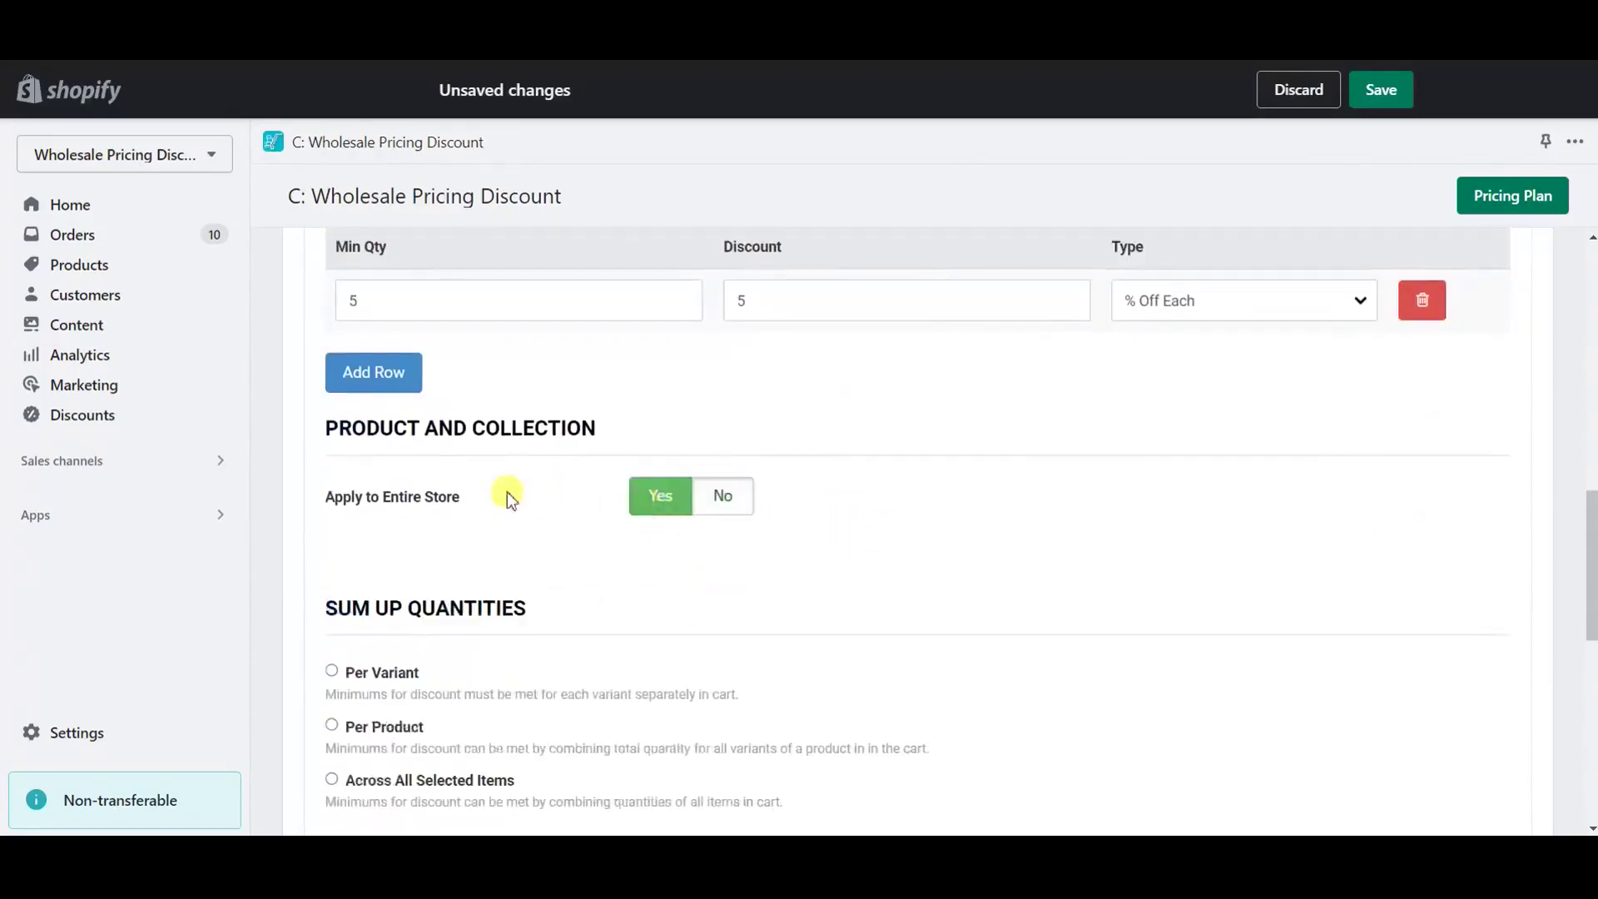
left_click(720, 500)
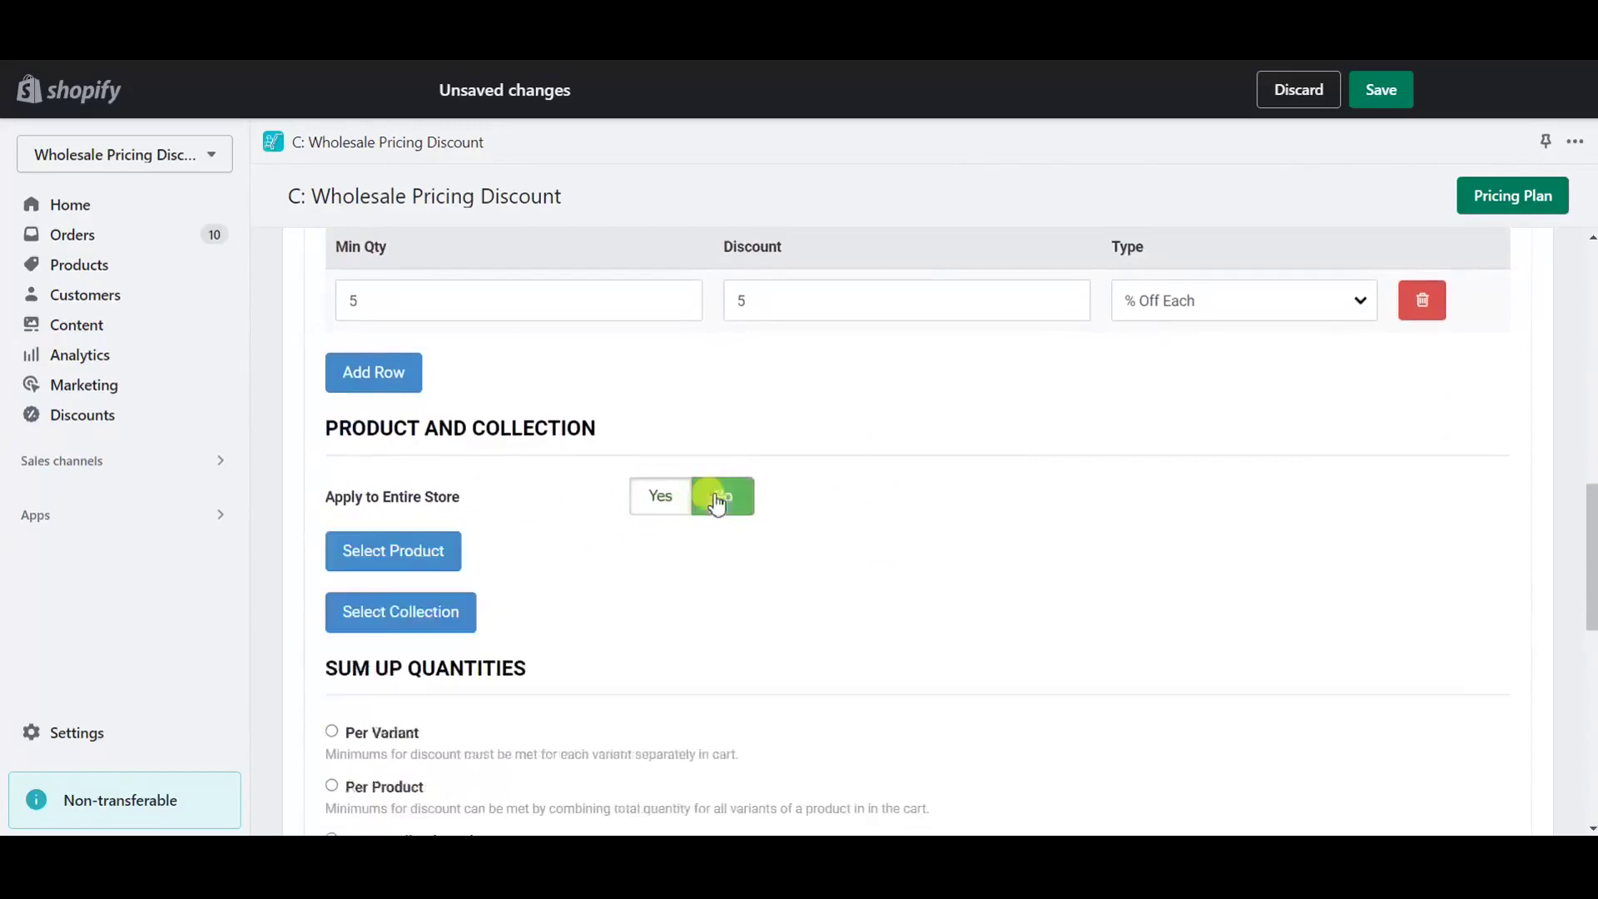
Step: Browse the store's products for the rule and add Gift Card to the selection
left_click(376, 566)
scroll(791, 520, "down", 8)
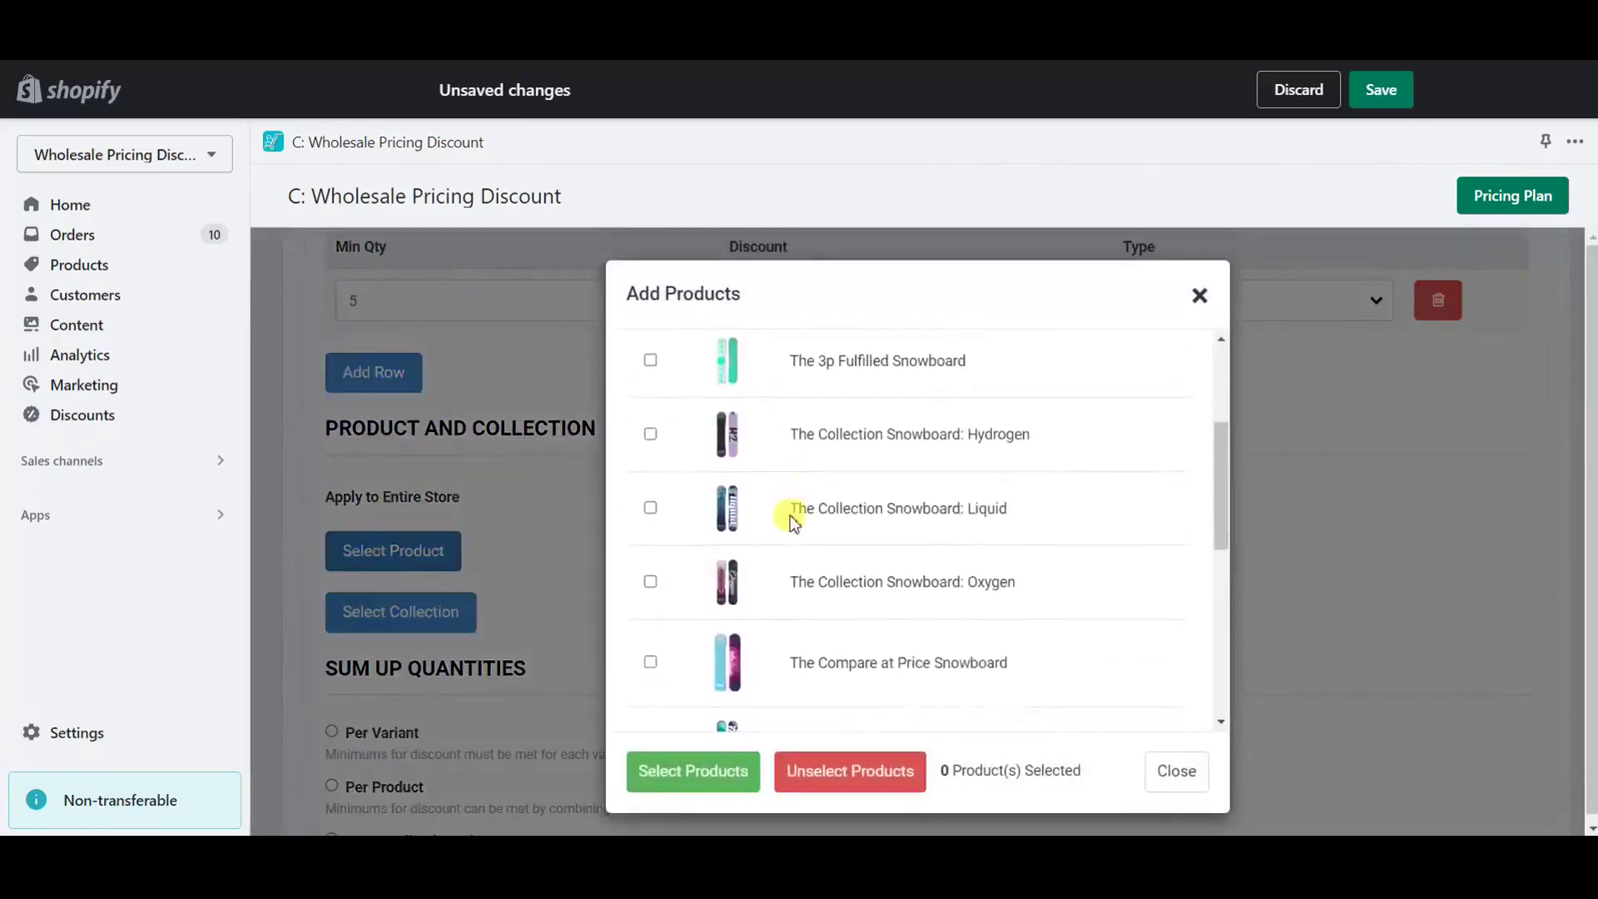
scroll(791, 516, "up", 5)
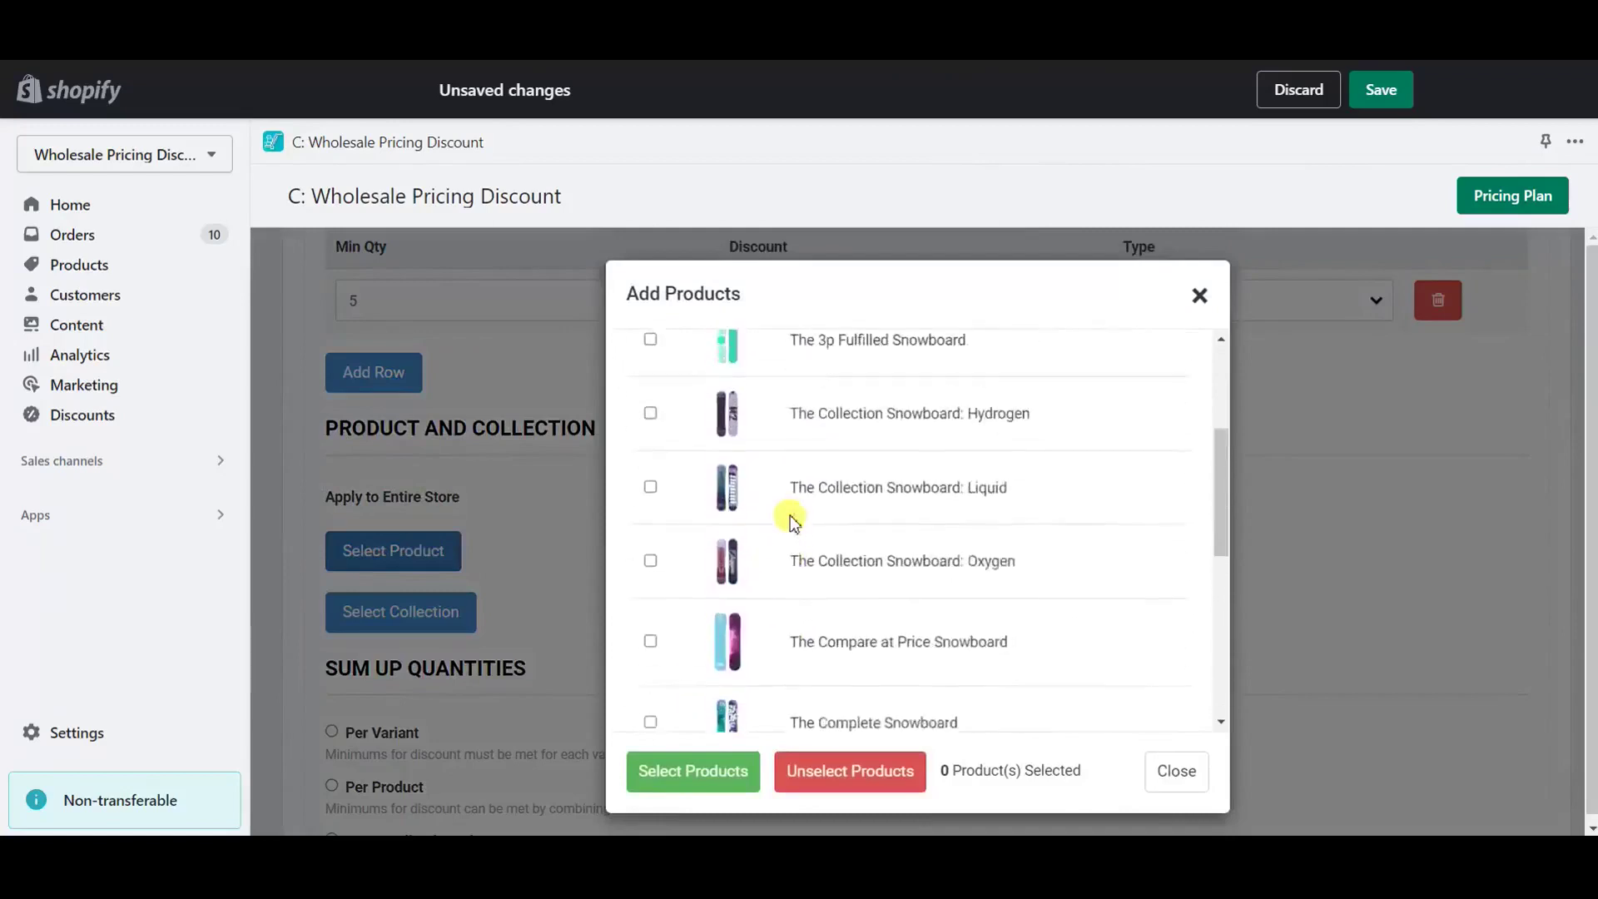
scroll(791, 516, "down", 5)
scroll(790, 516, "up", 8)
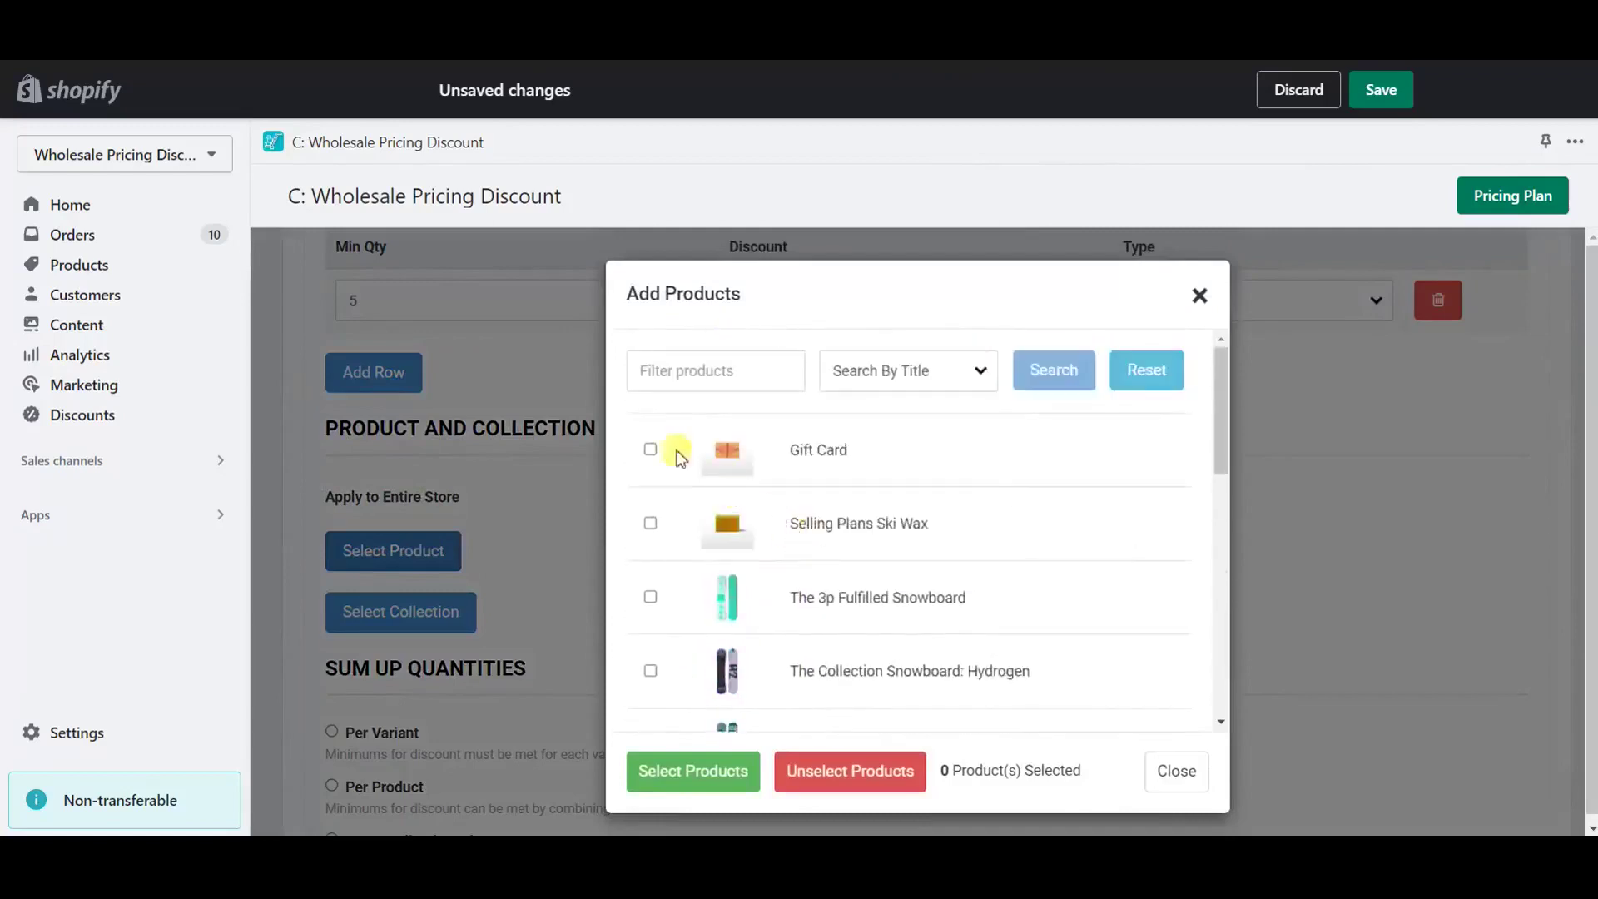
left_click(650, 450)
left_click(658, 773)
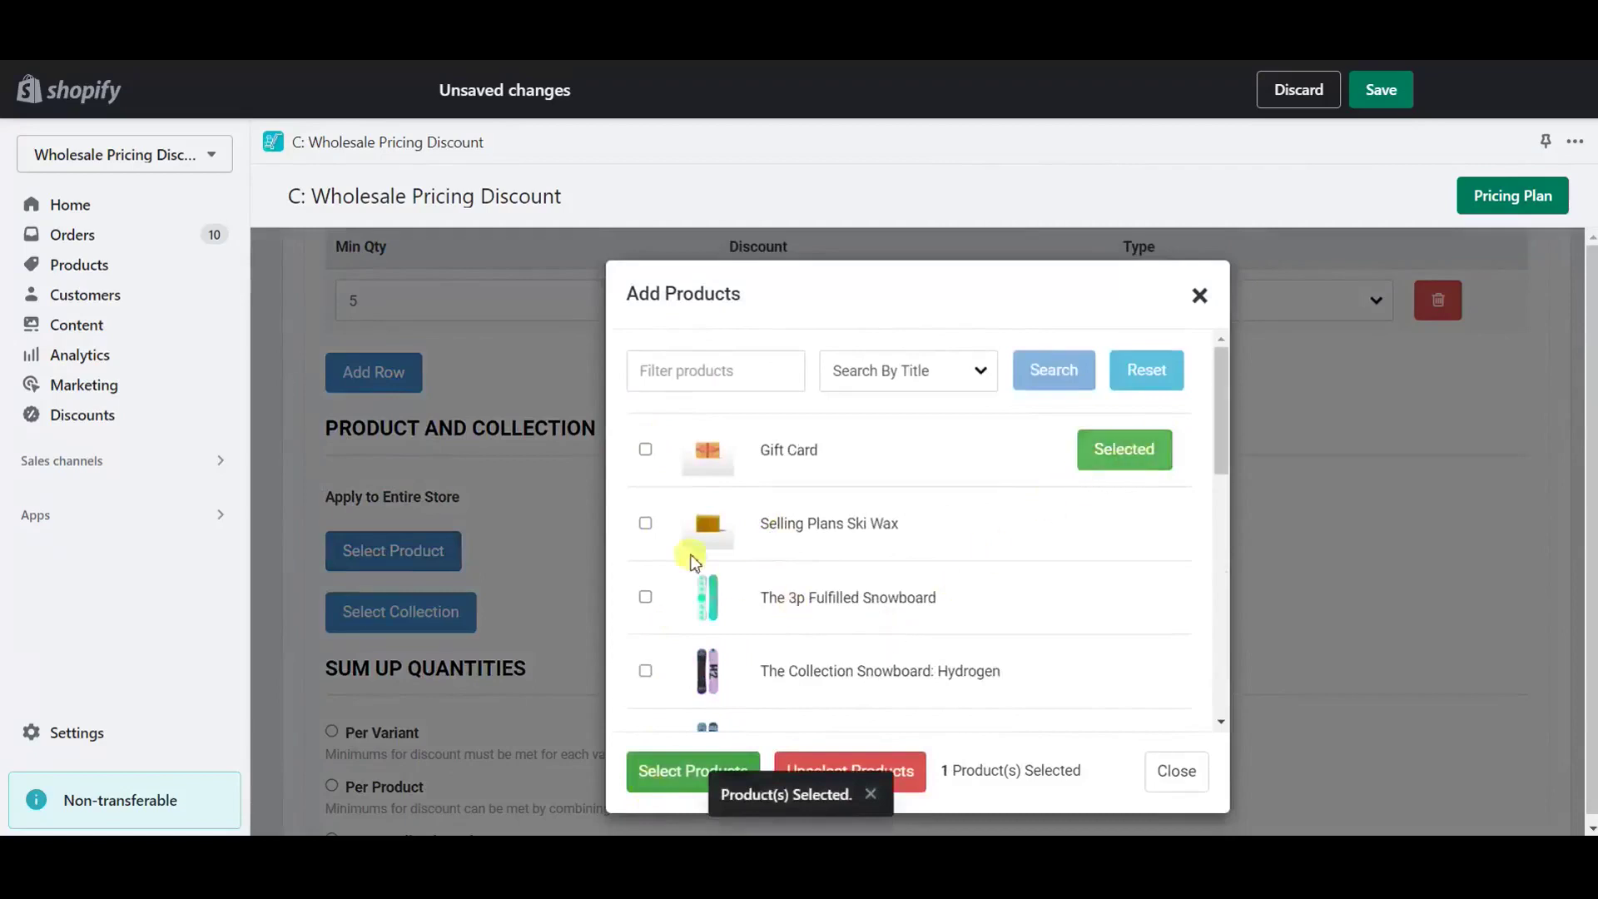
Step: Add Selling Plans Ski Wax to the rule's selected products, and unselect it again
left_click(645, 525)
left_click(683, 772)
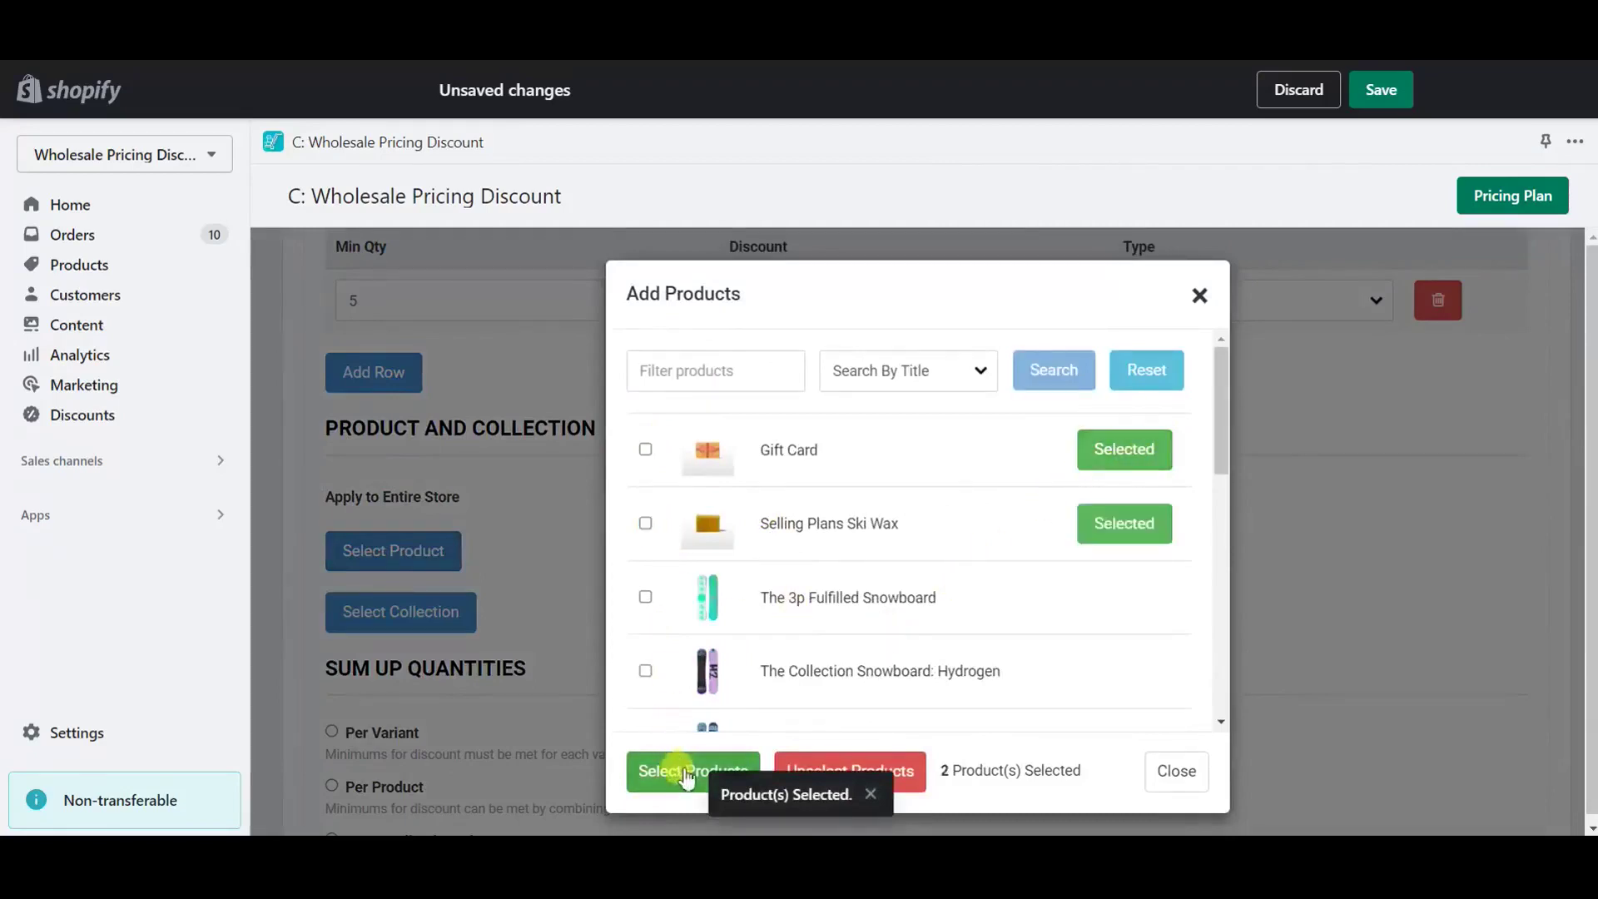
left_click(646, 524)
left_click(870, 793)
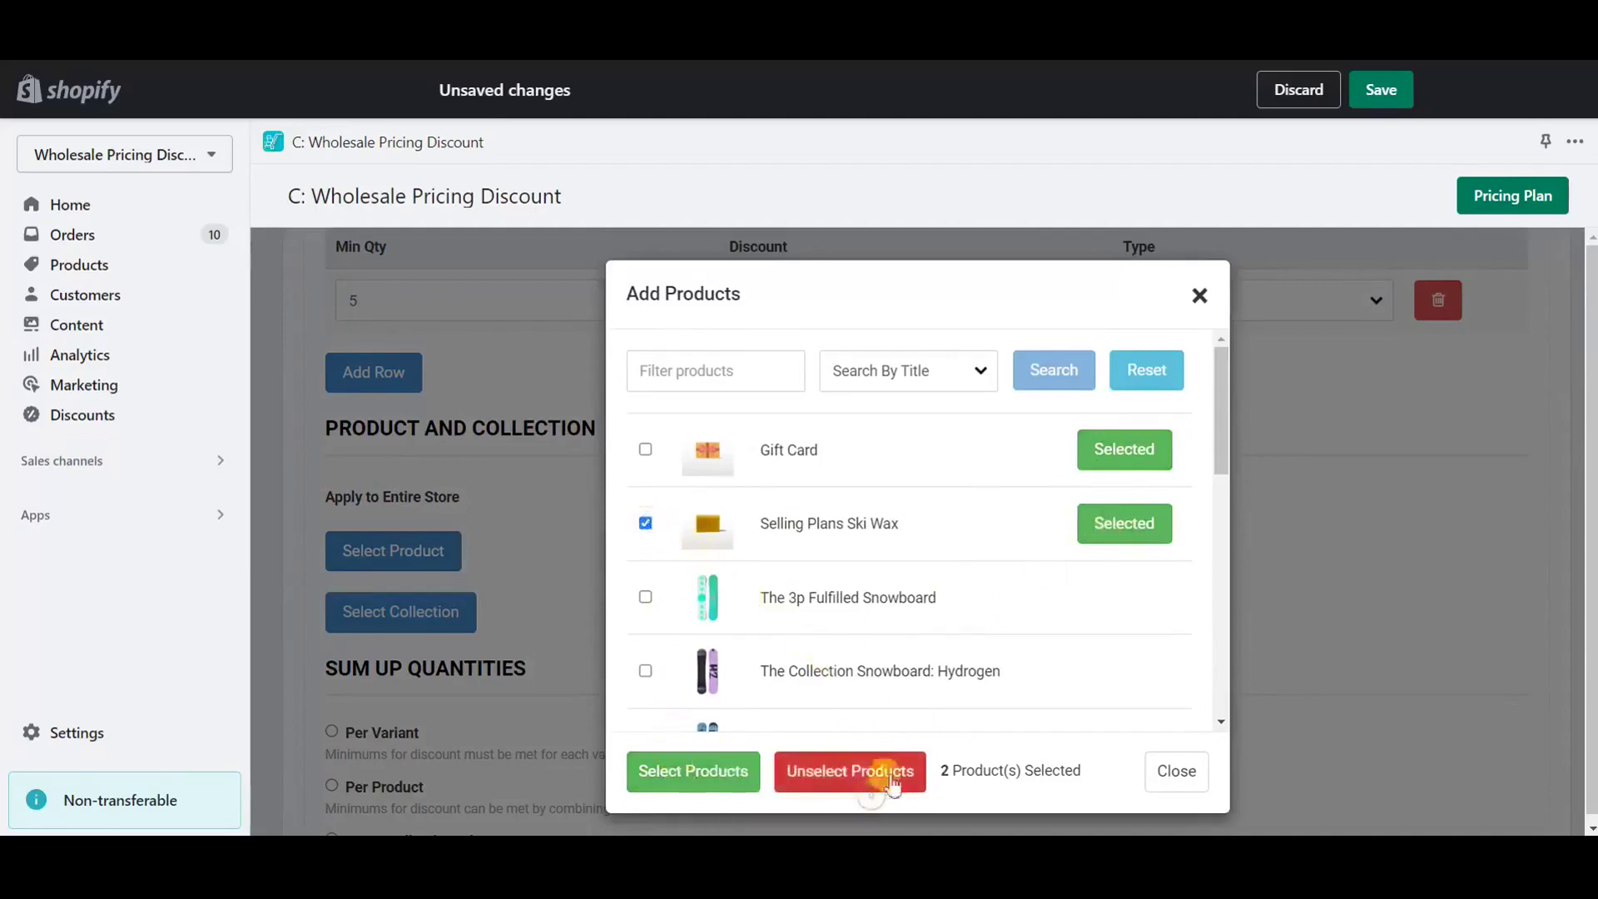
left_click(853, 775)
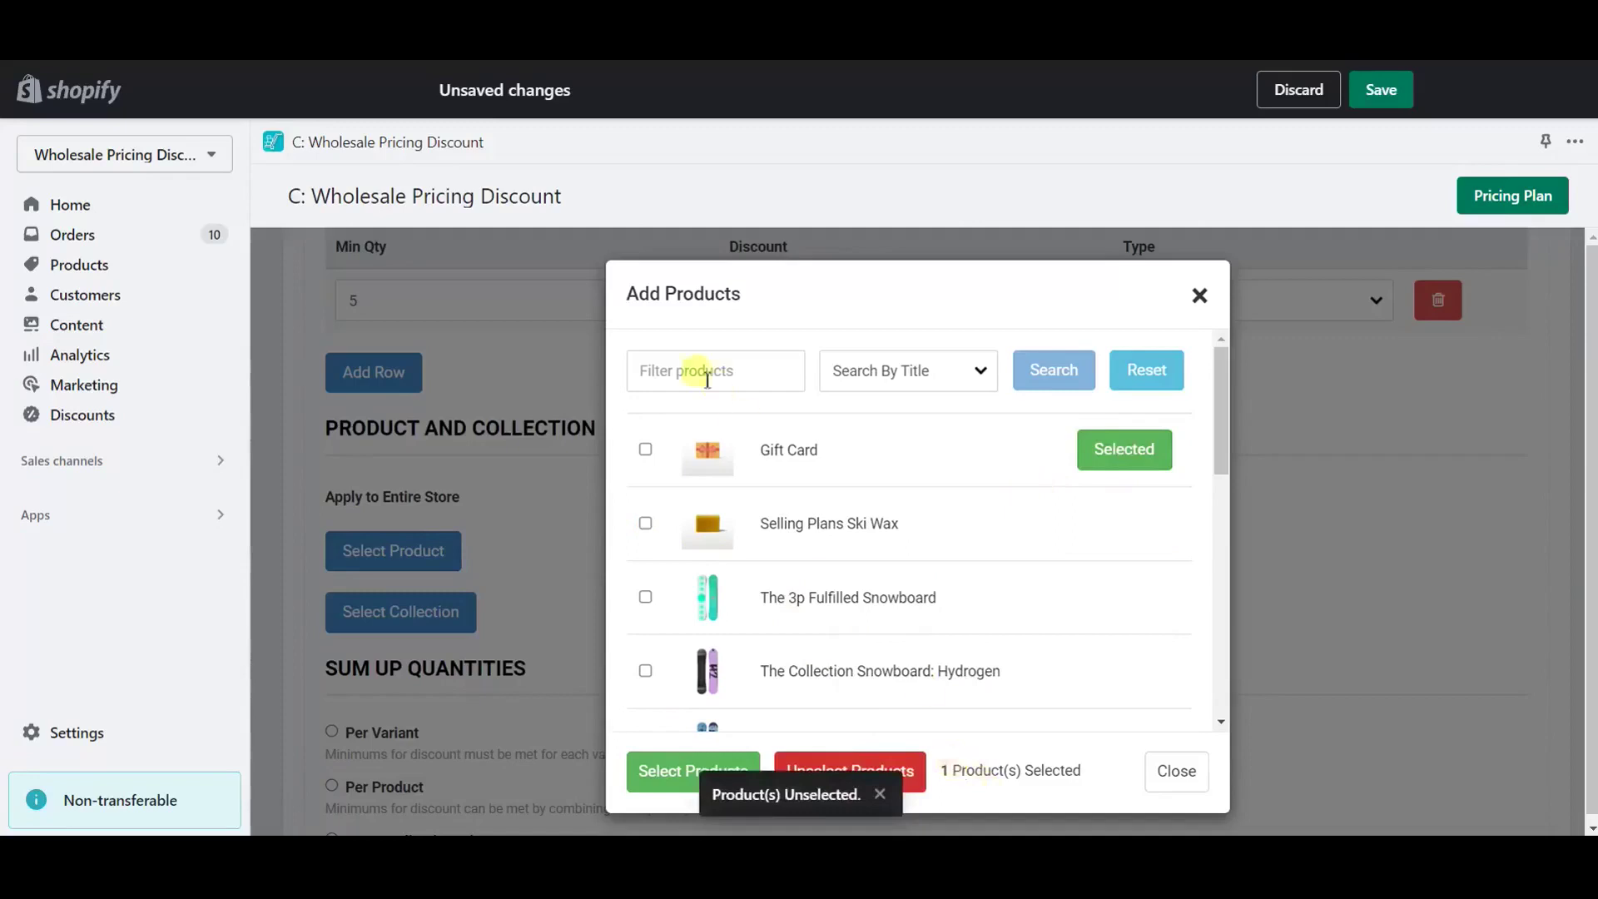
Step: Search the product list by title for "gift"
left_click(680, 381)
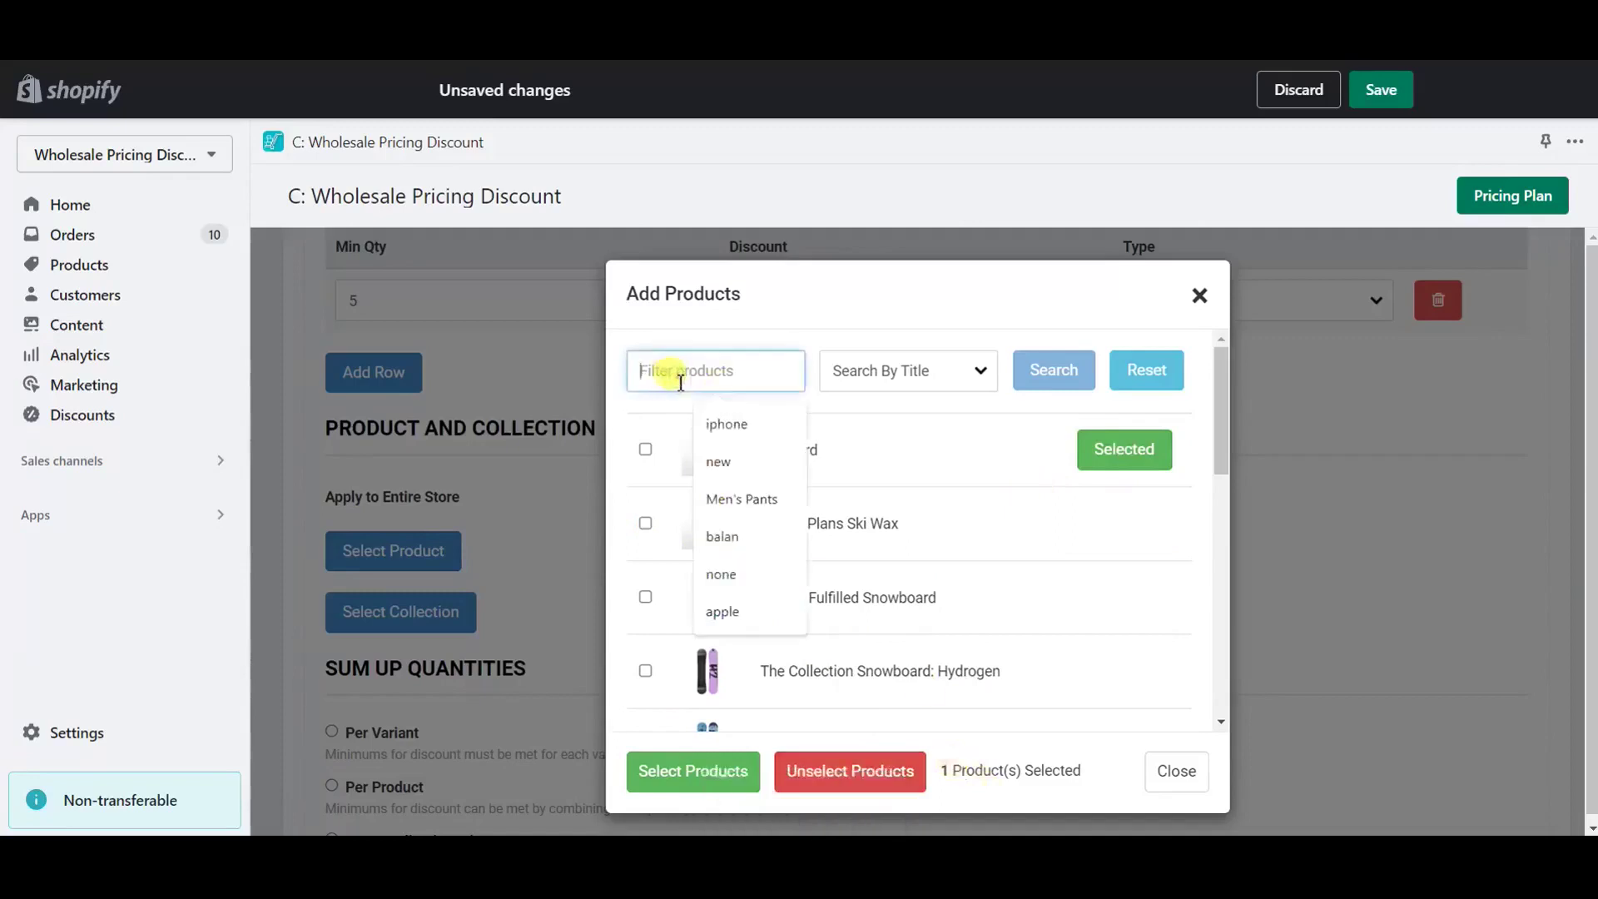
type("gift")
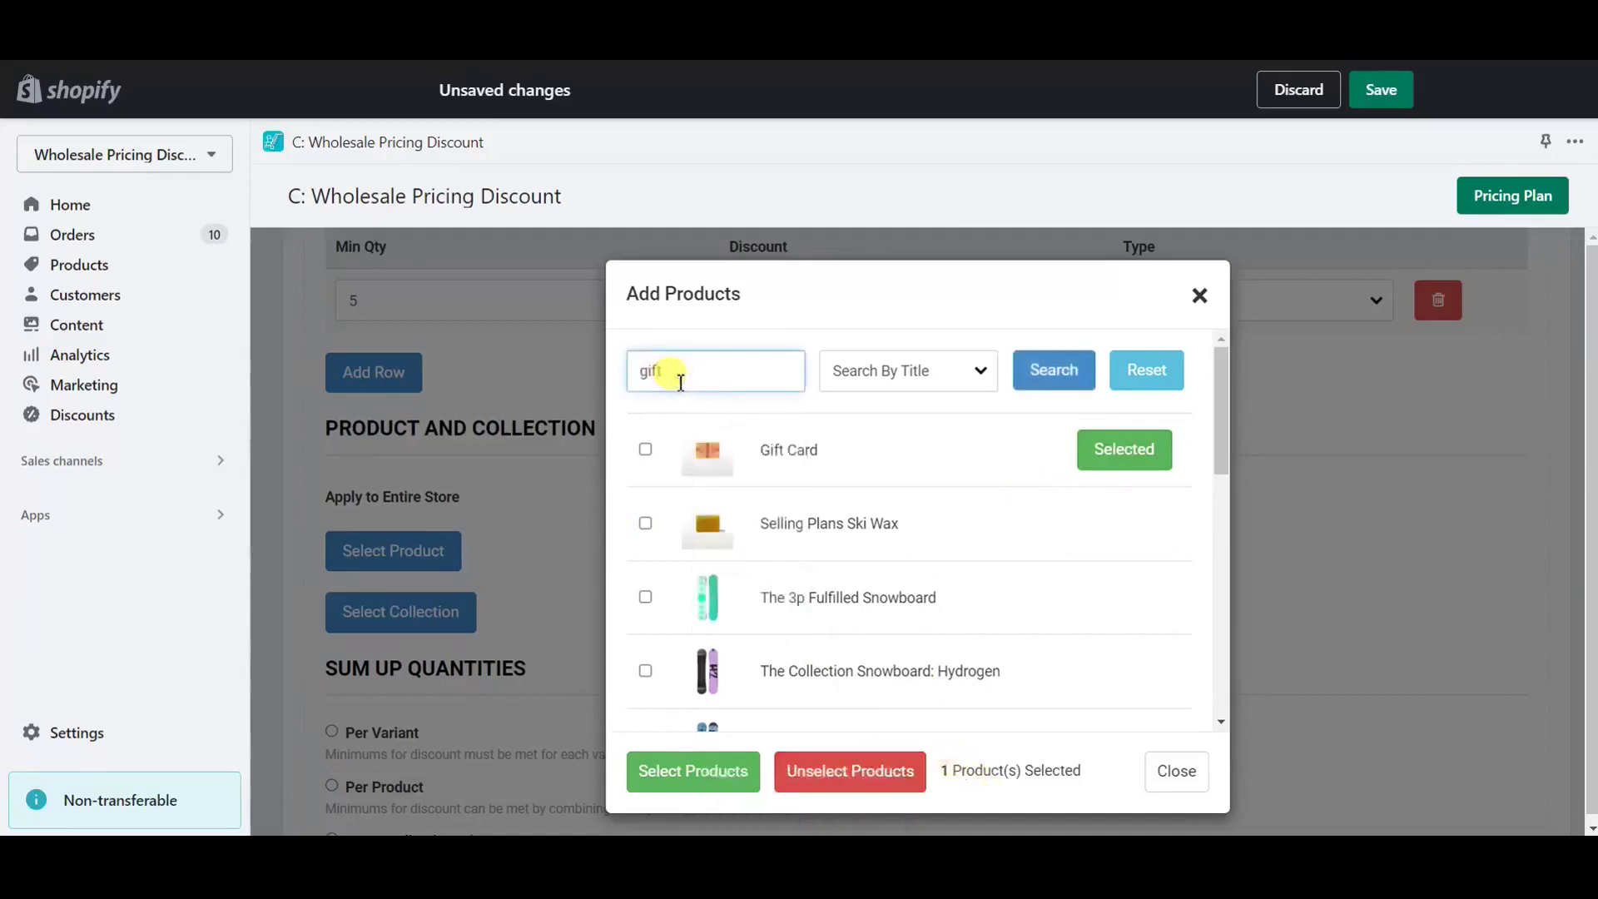
left_click(889, 384)
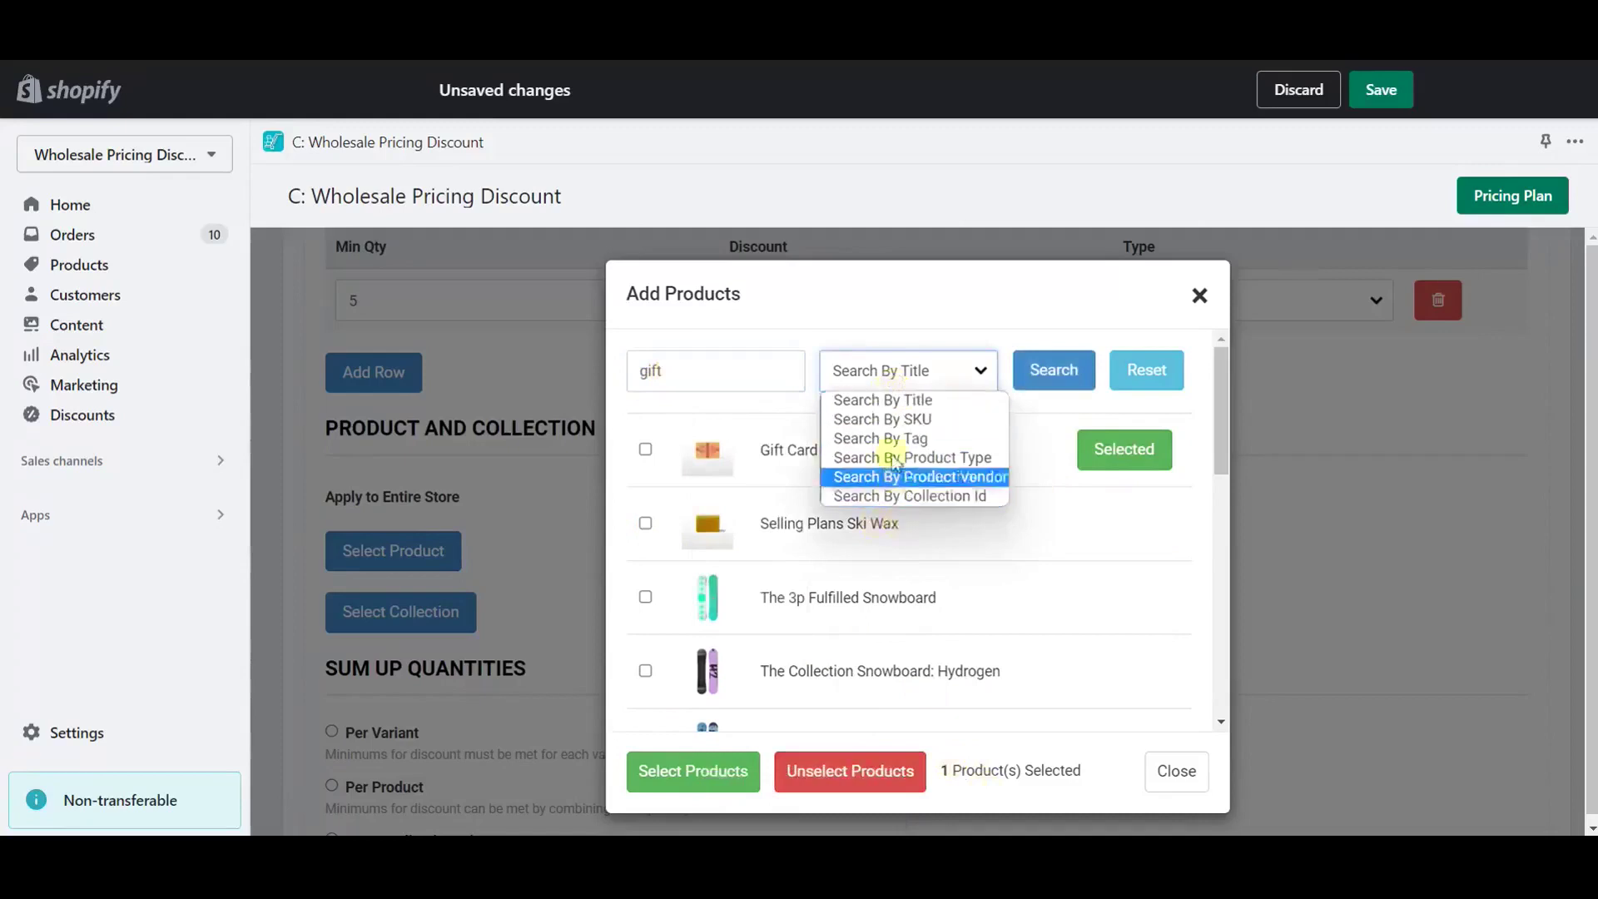
left_click(870, 399)
left_click(1047, 368)
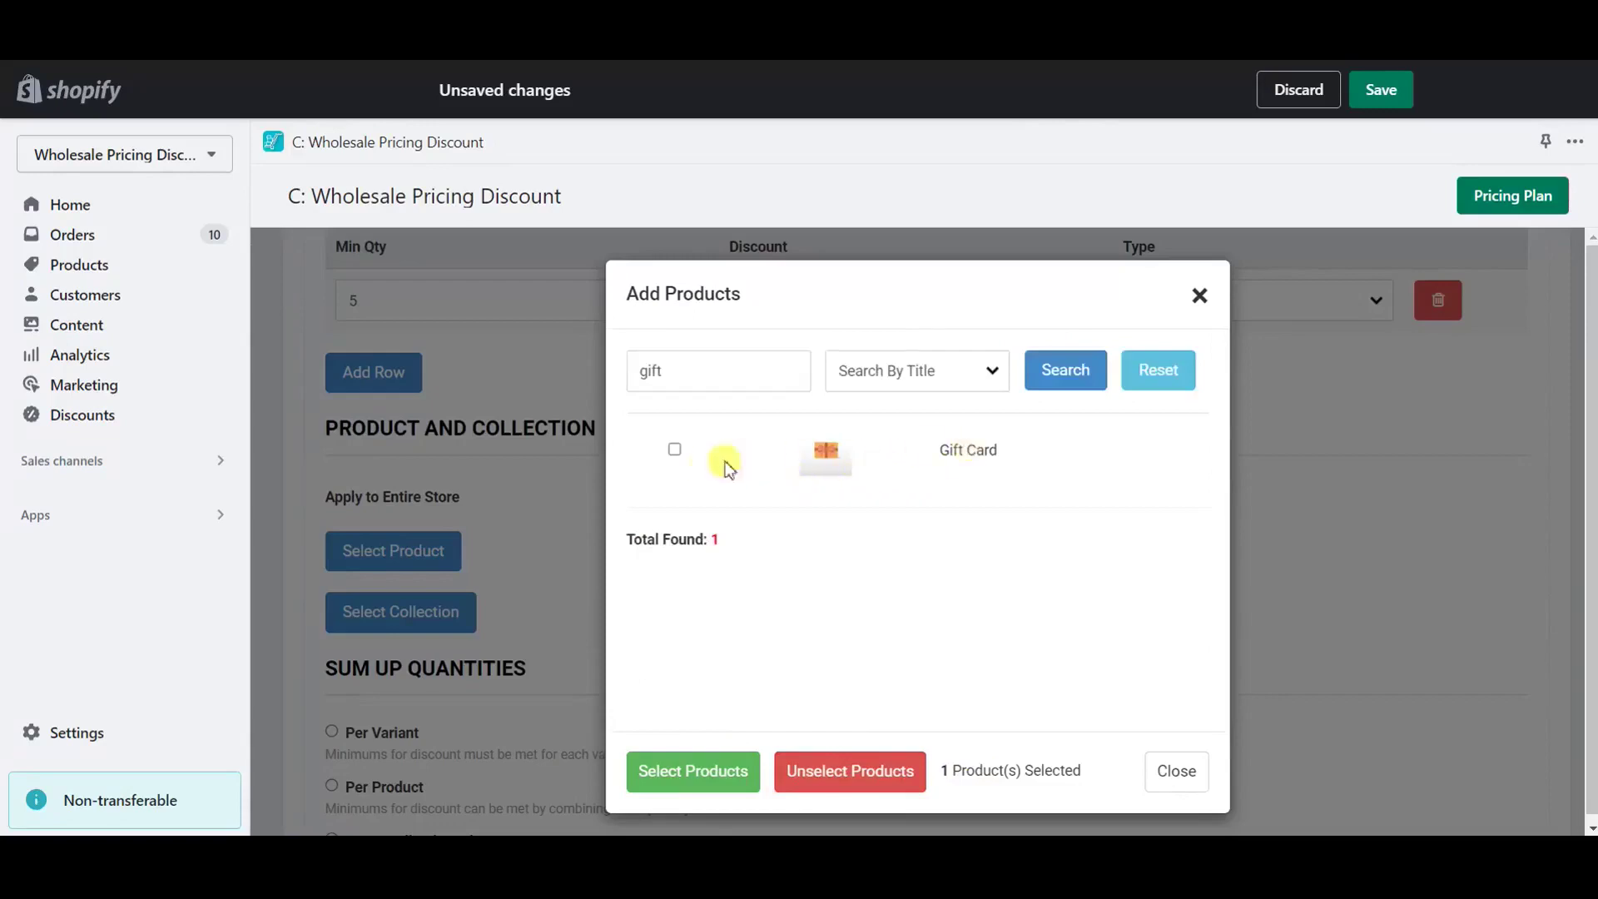
Step: Select Gift Card from the search results for the rule, reset the product filter and close the product selection
left_click(674, 450)
left_click(685, 774)
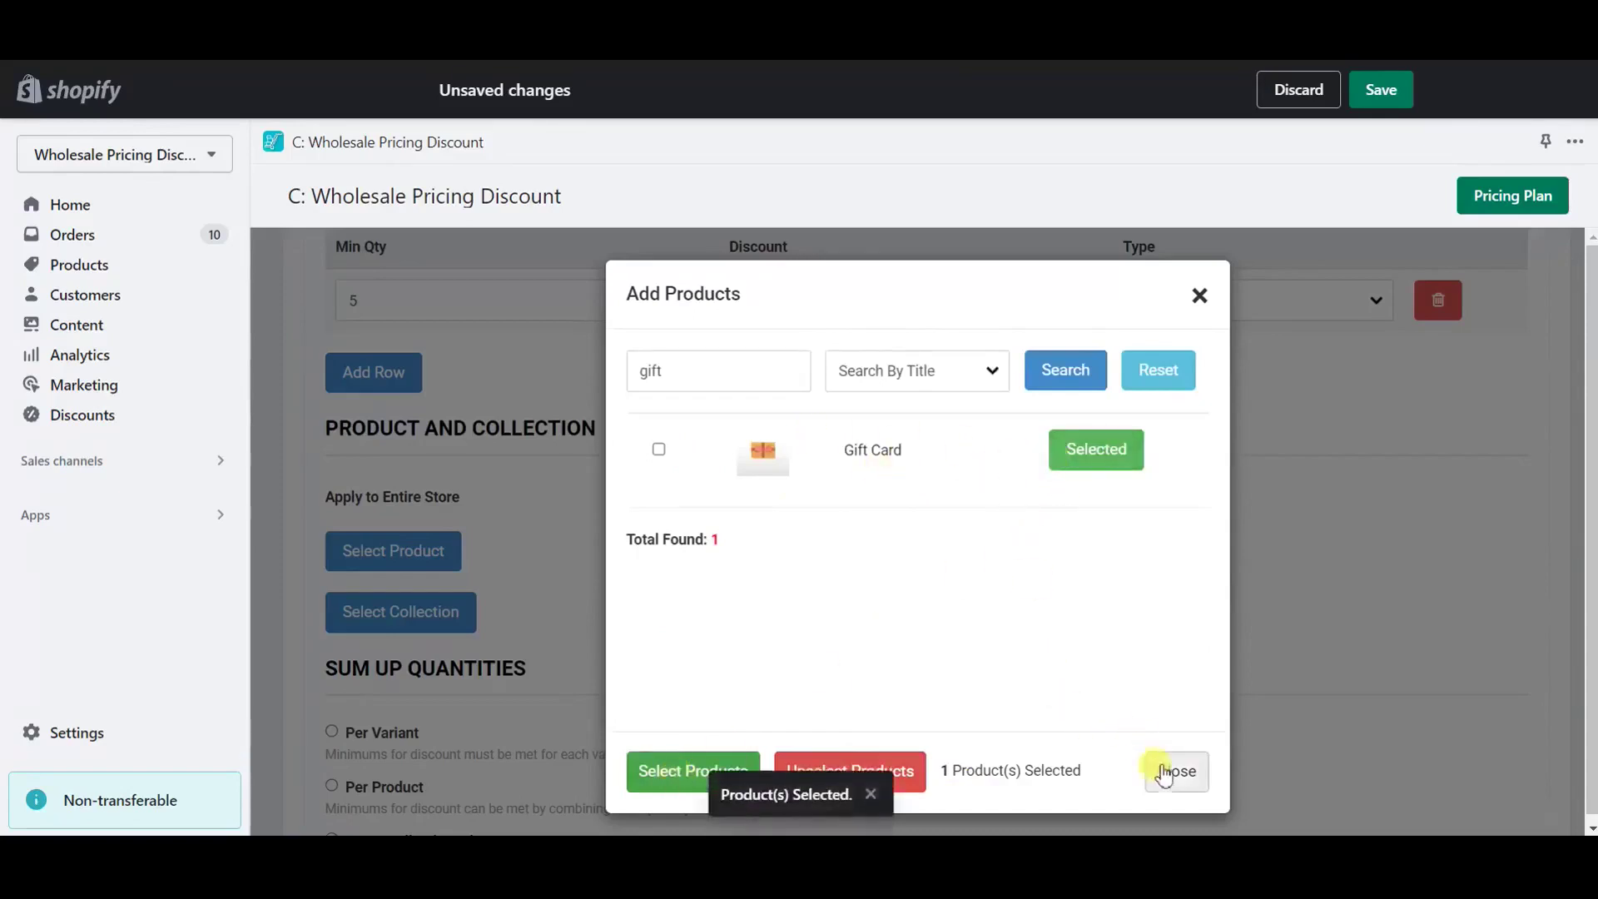
left_click(1157, 369)
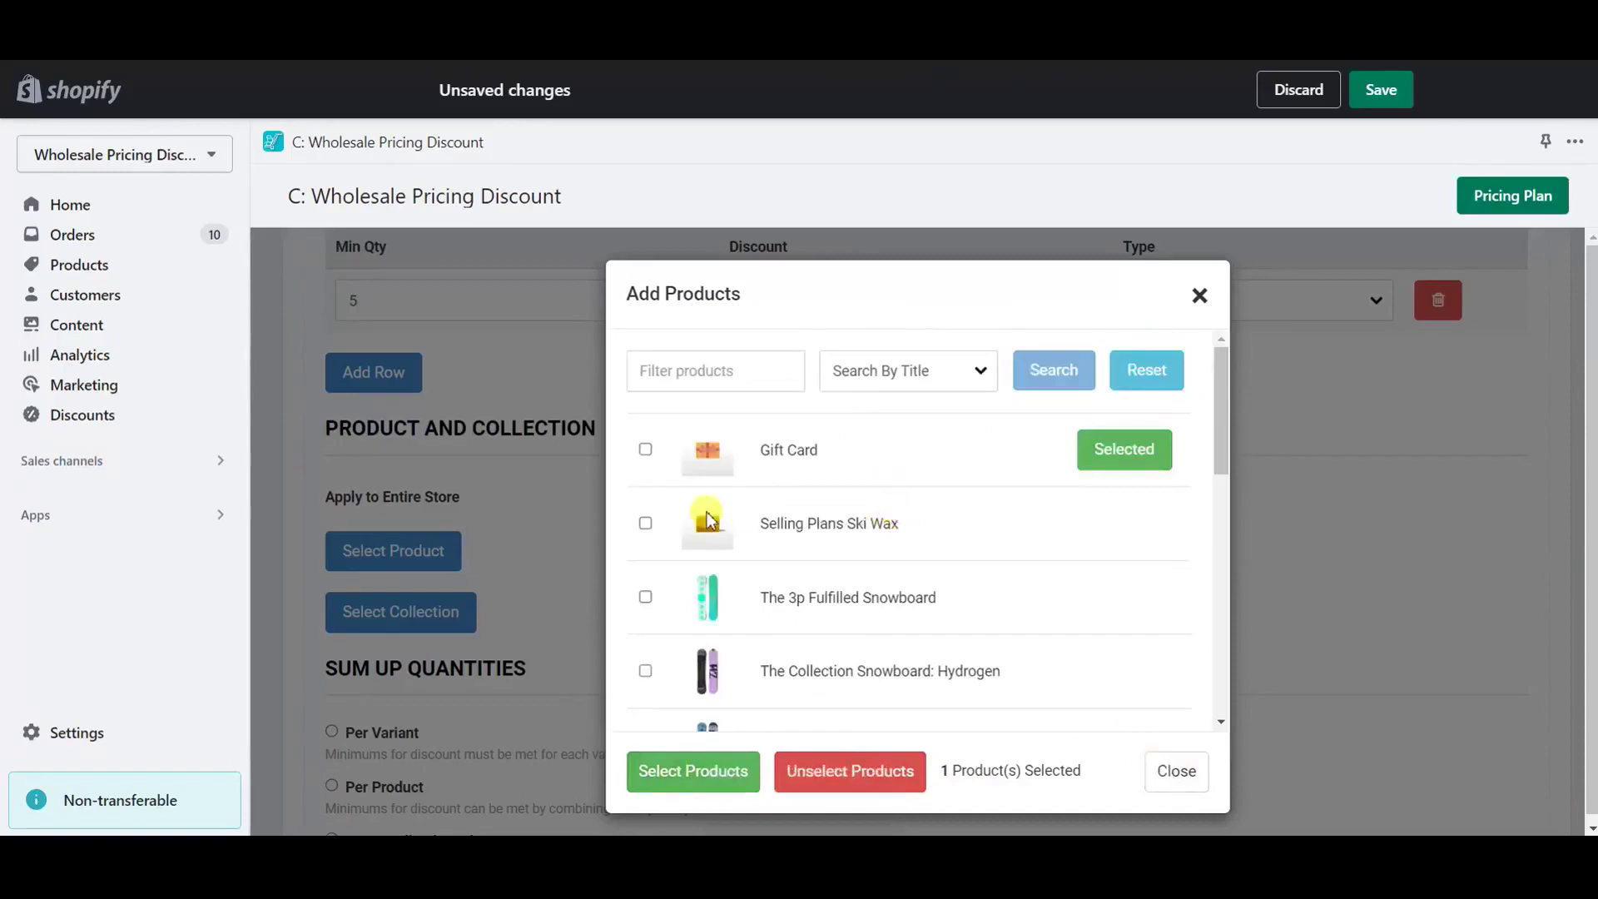
scroll(813, 564, "down", 3)
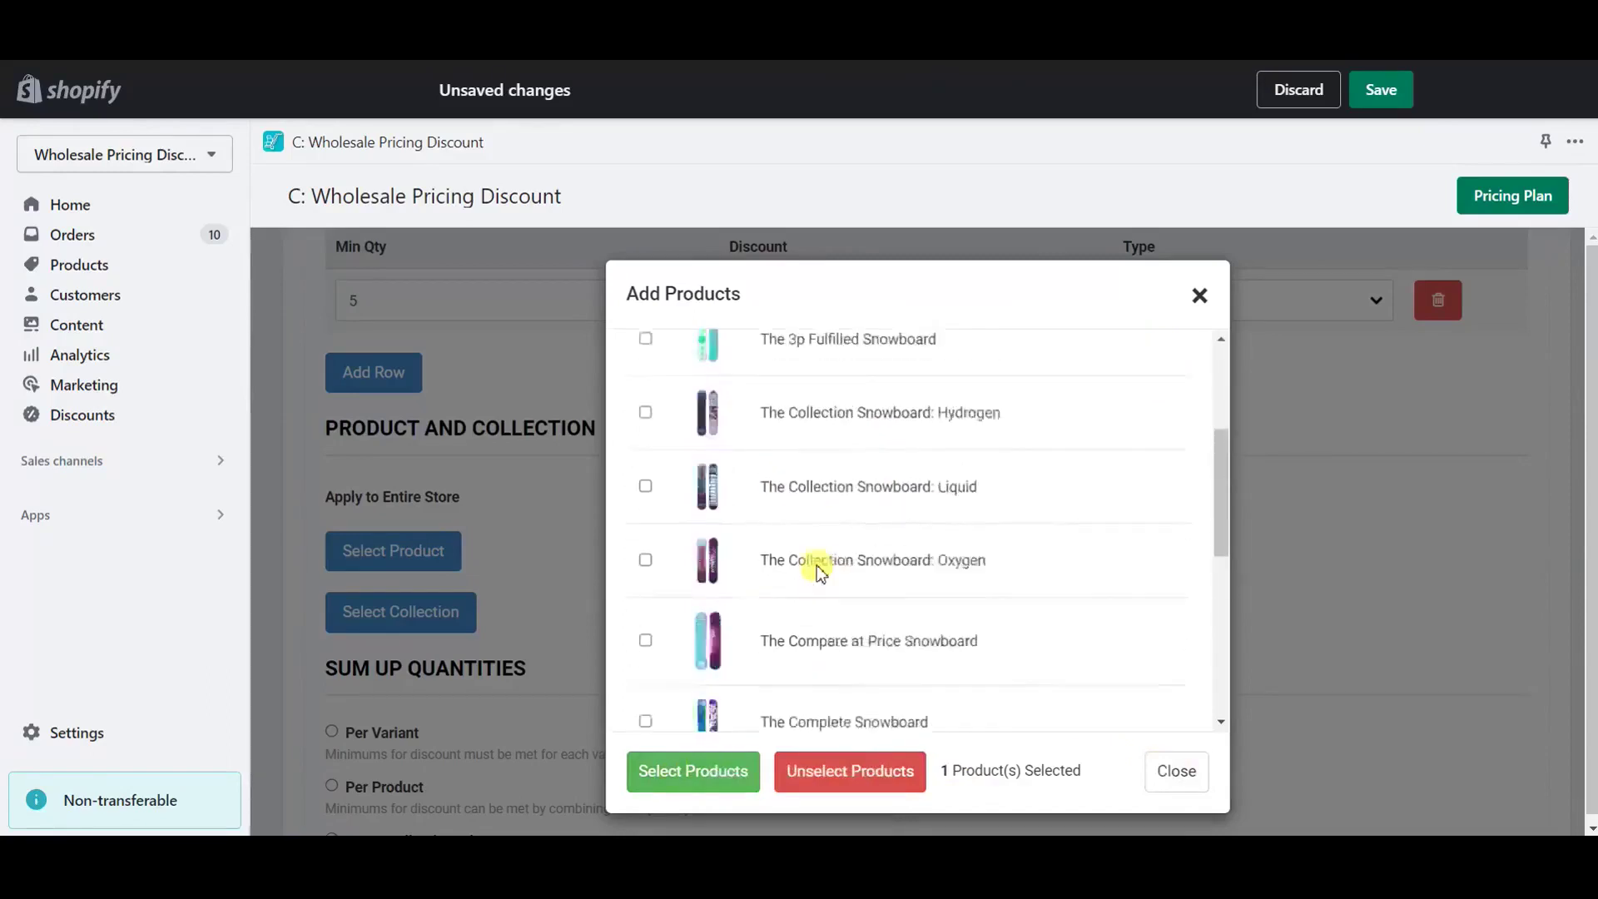
scroll(866, 581, "up", 3)
left_click(1178, 779)
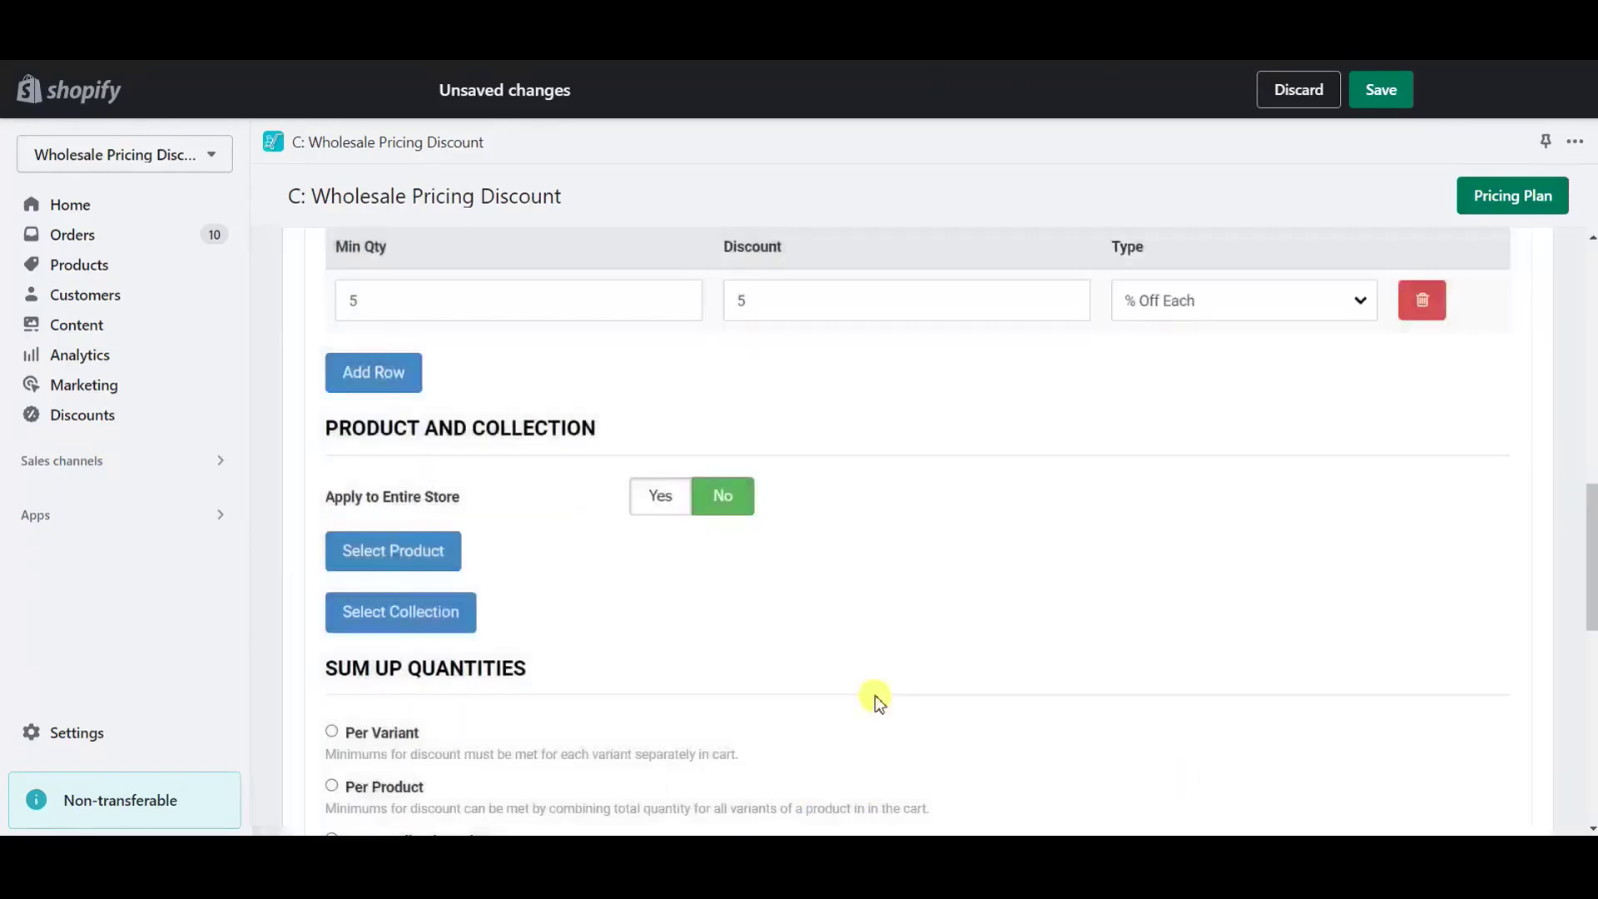
Step: Add the Home page and Hydrogen collections to the rule, unselect Hydrogen again, and close the collection selection
left_click(421, 612)
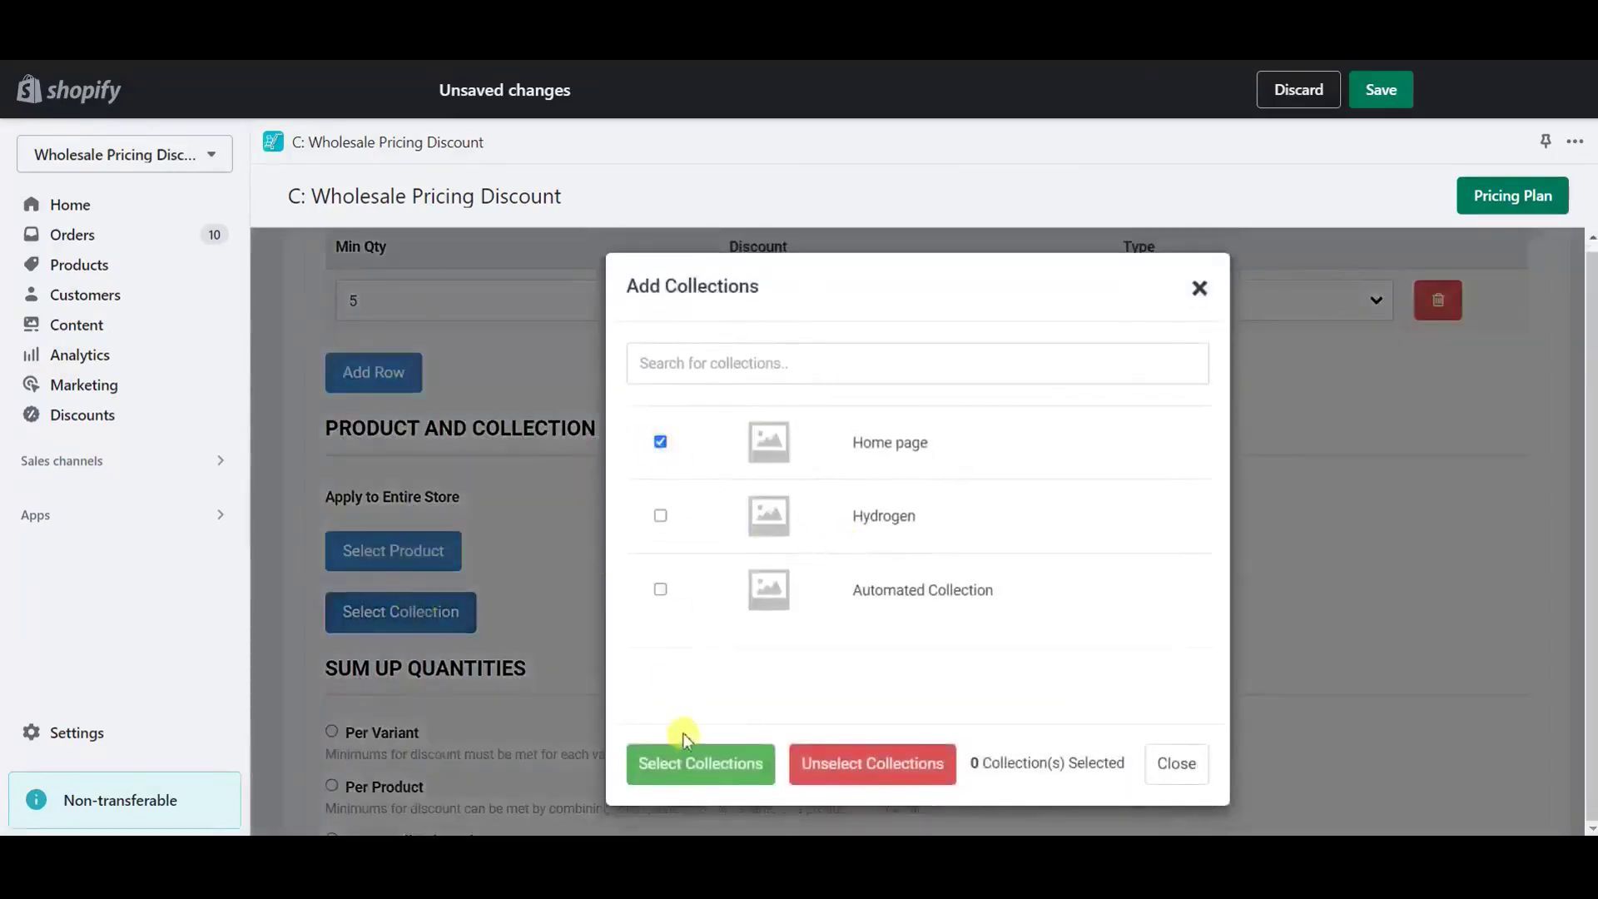
left_click(696, 758)
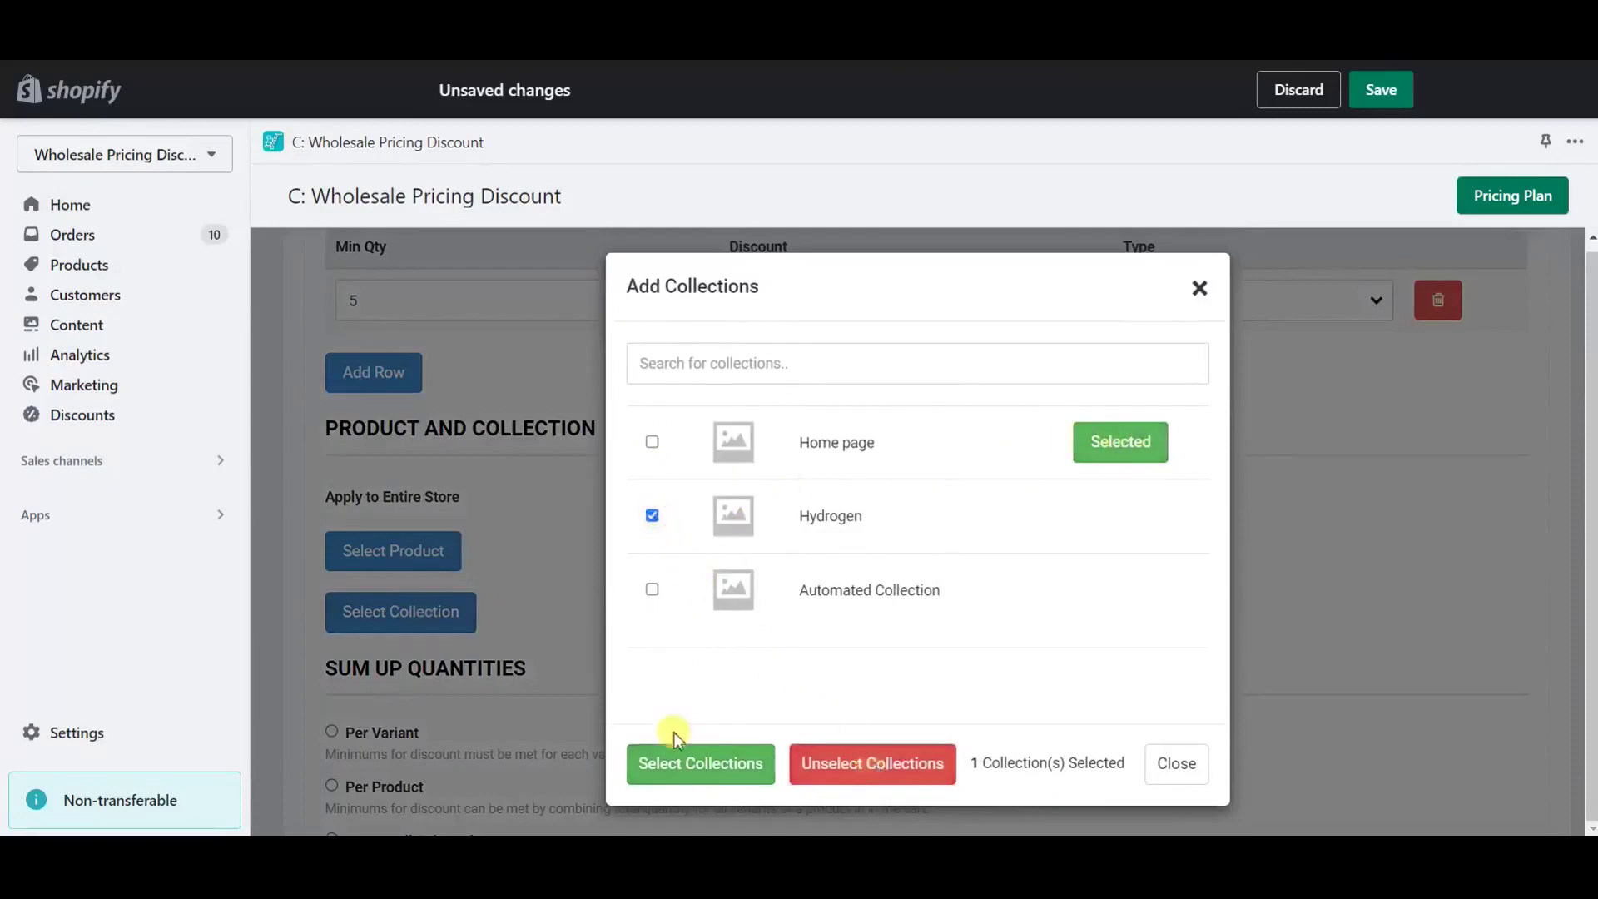
left_click(670, 757)
left_click(652, 516)
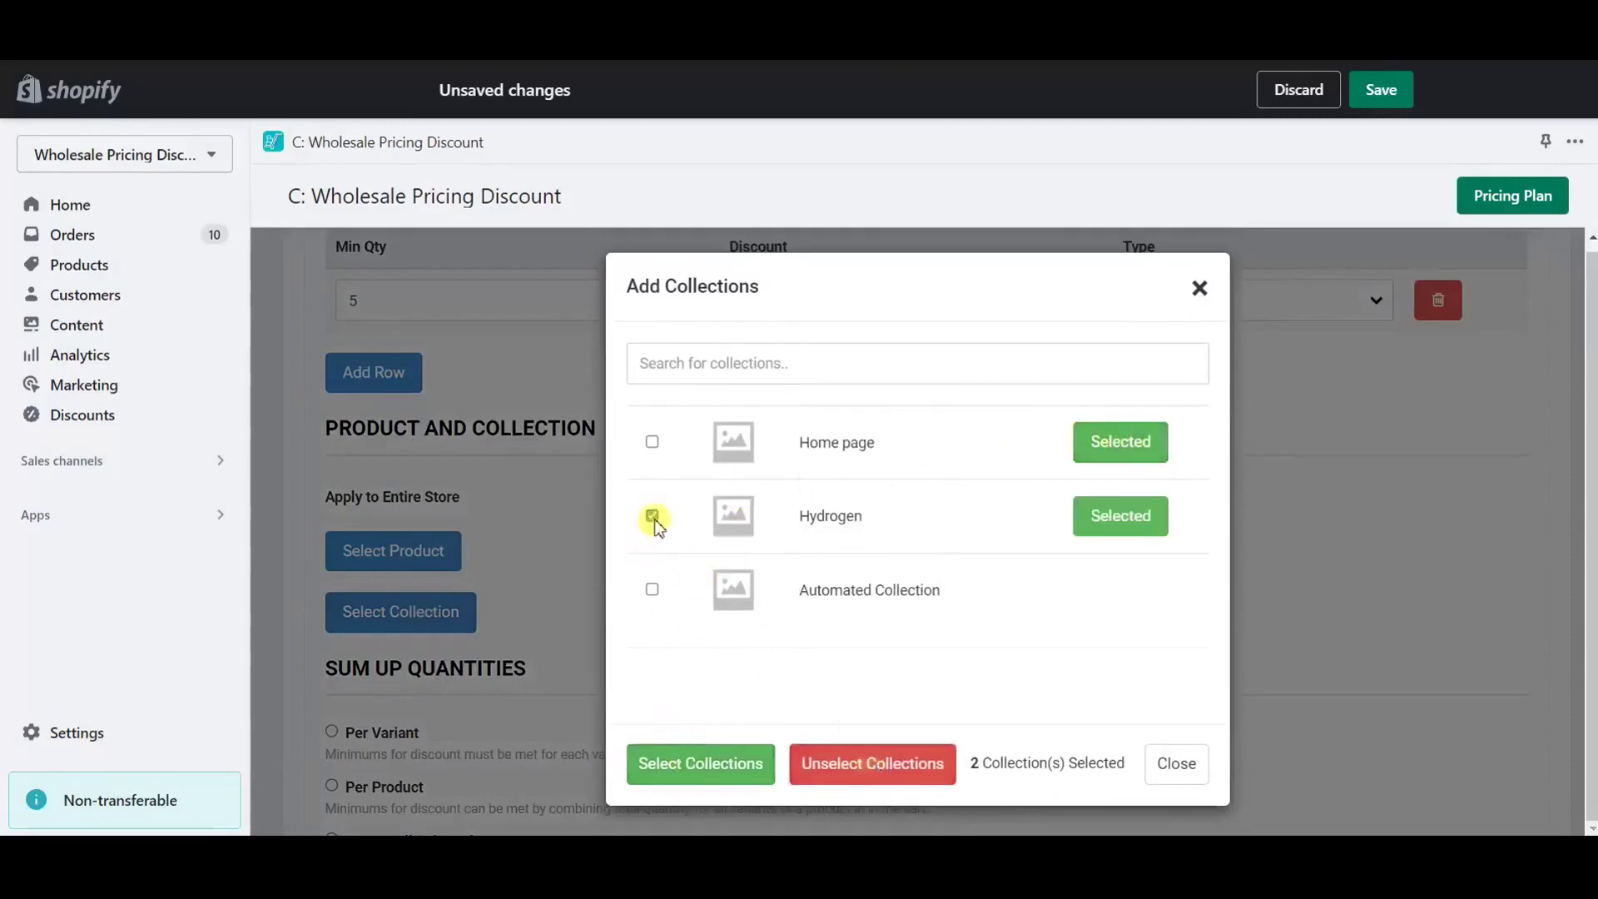
left_click(882, 763)
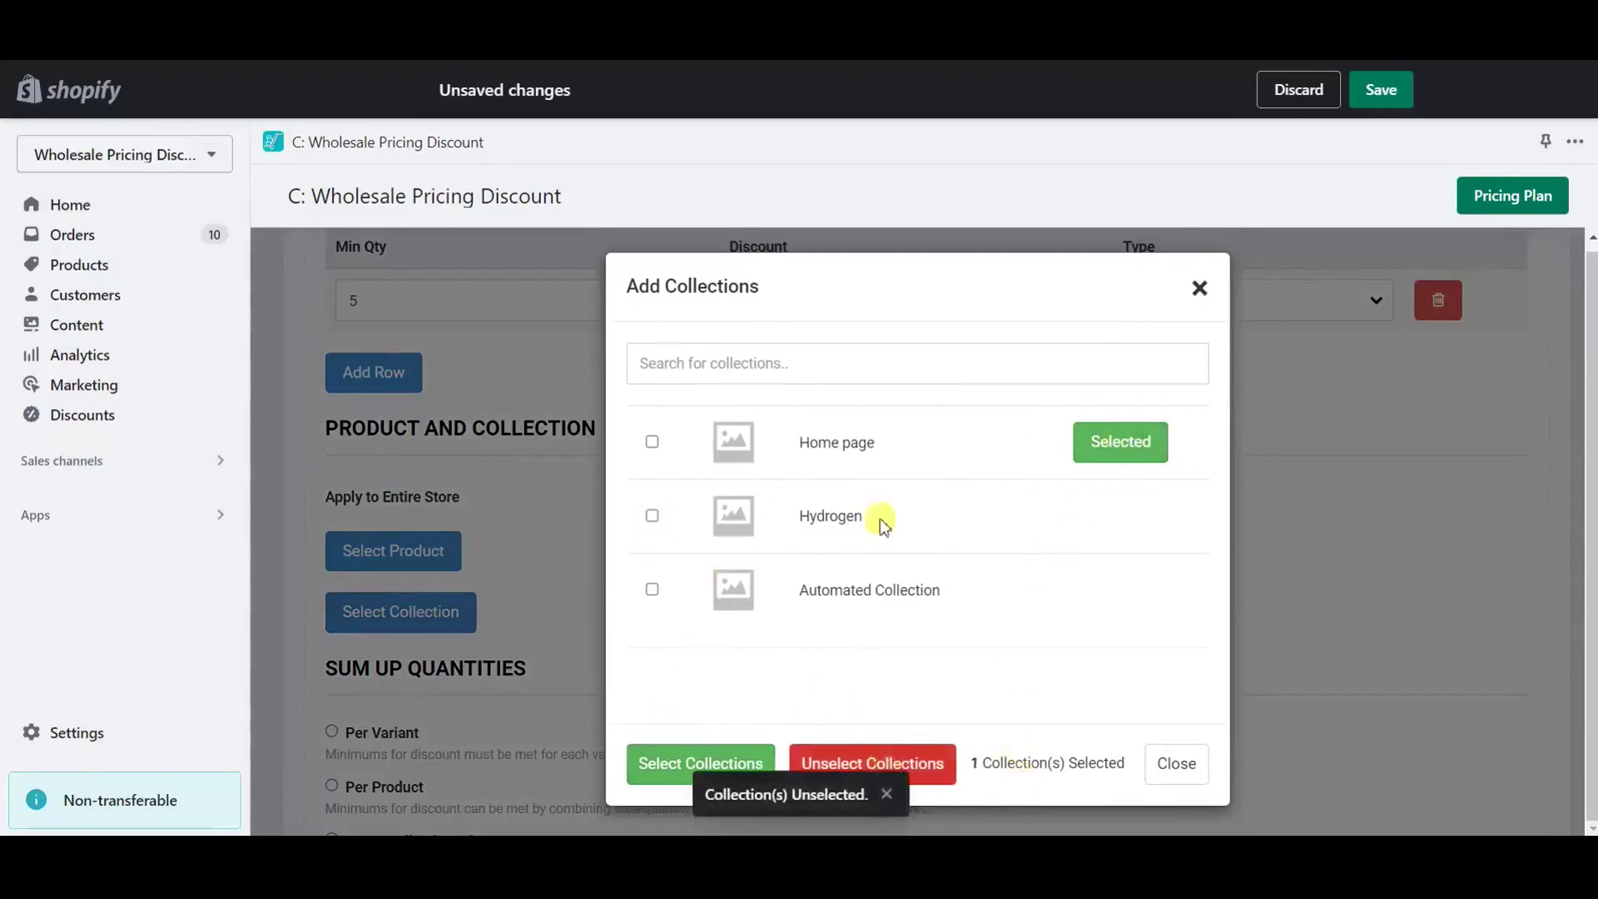
left_click(1165, 766)
Step: Set the rule to sum up quantities Per Variant and its discount table configuration type to Default
scroll(712, 601, "down", 3)
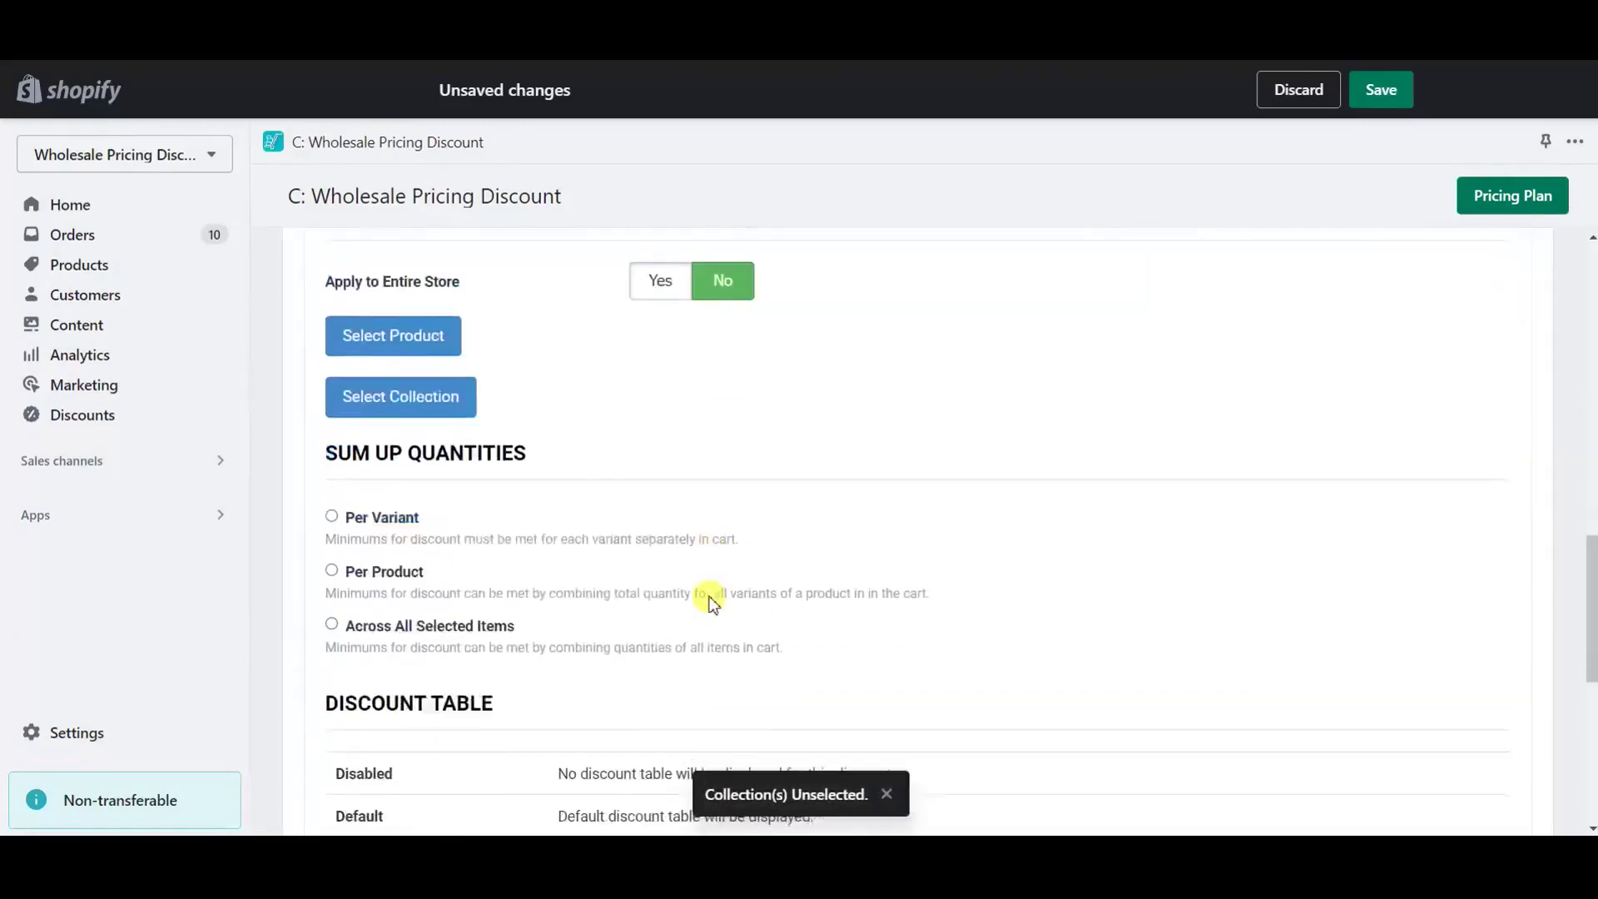
left_click(331, 517)
scroll(329, 518, "down", 5)
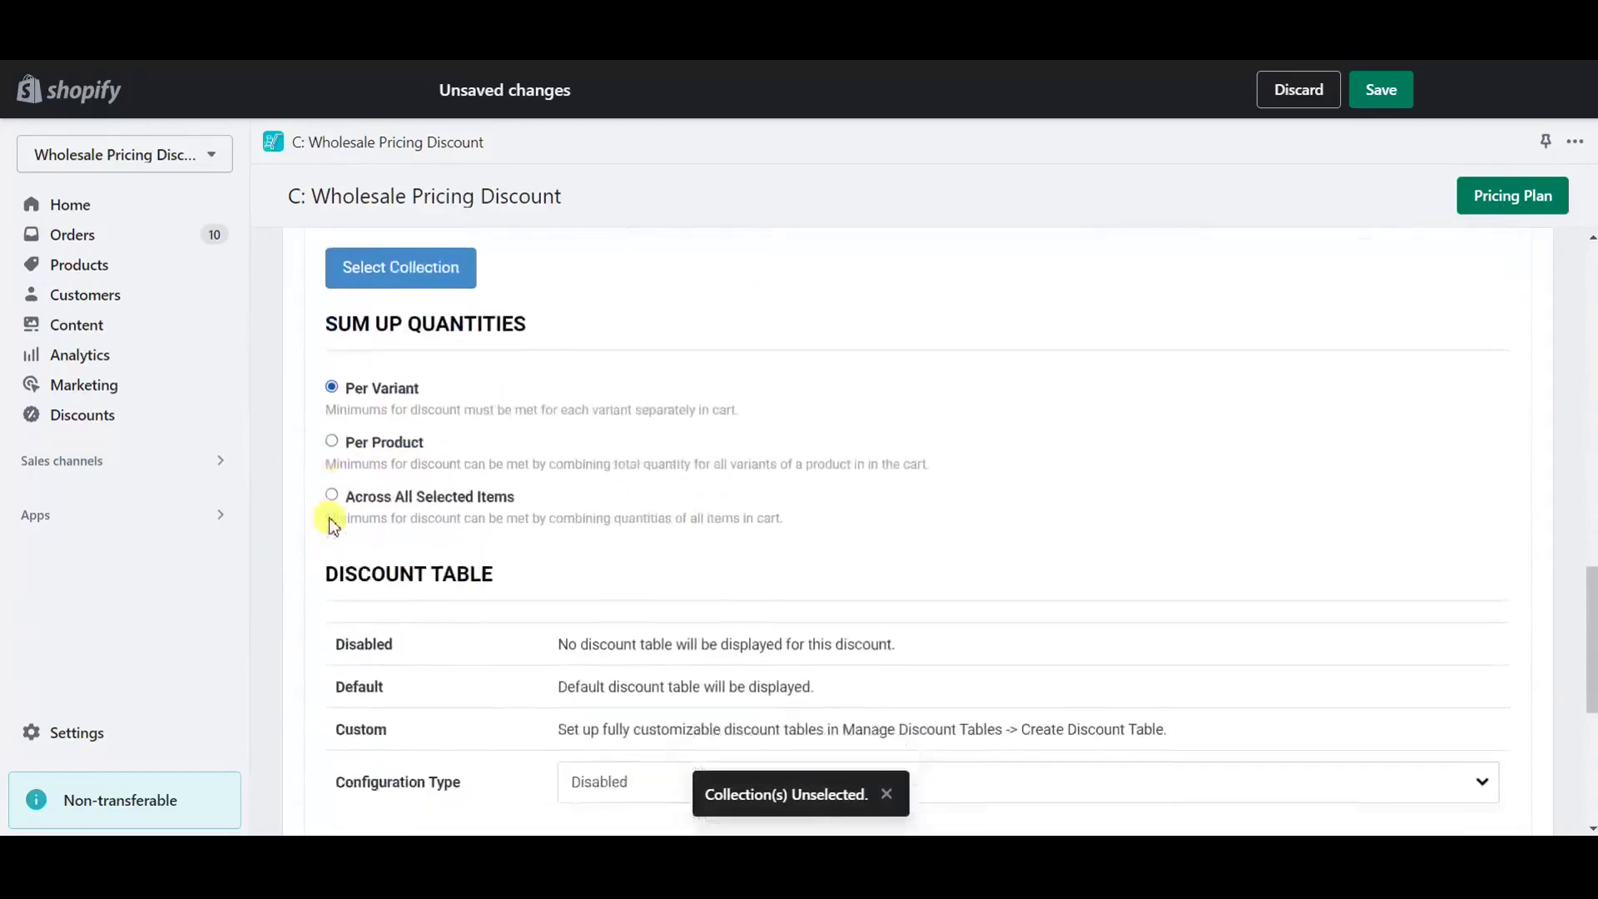
left_click(574, 557)
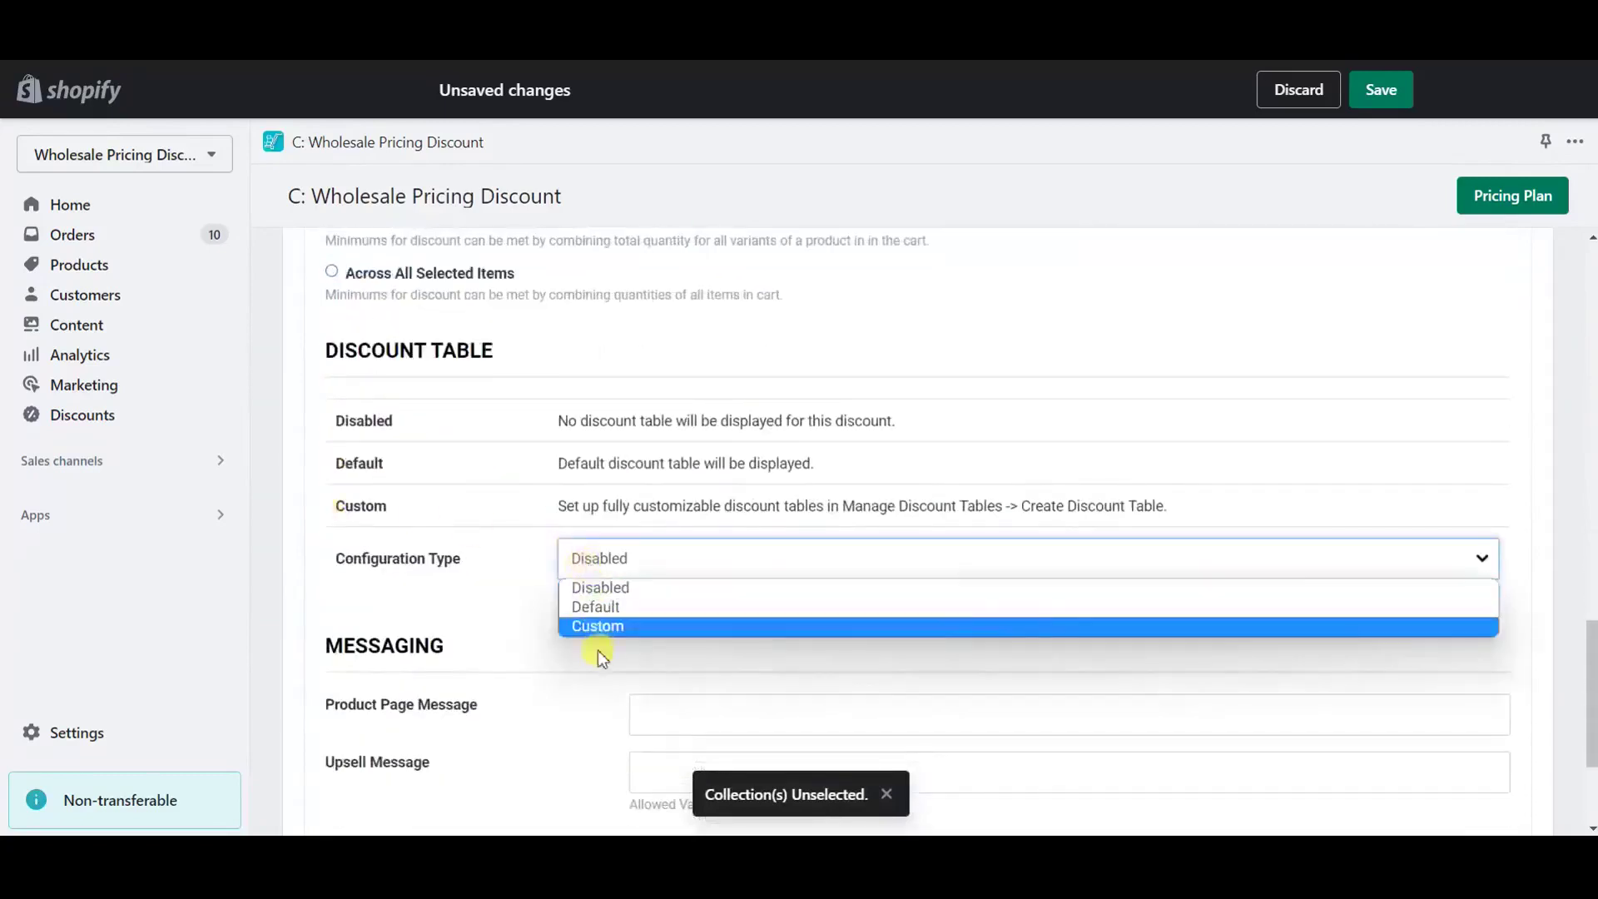
left_click(589, 603)
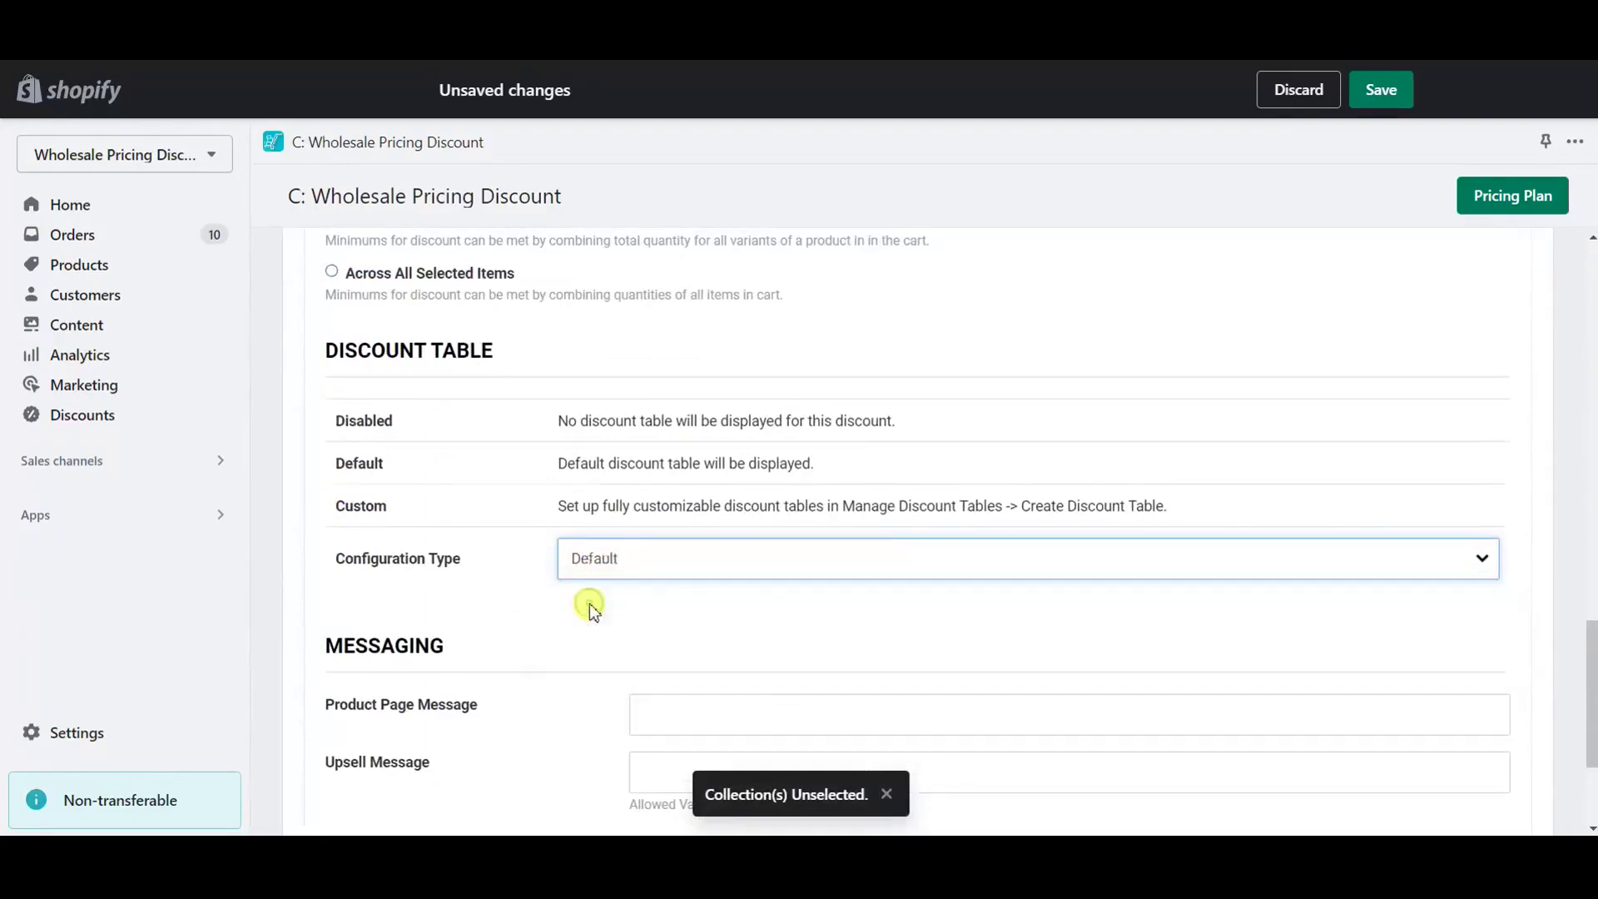
Step: Examine the Product Page Message and Upsell Message fields in the rule's messaging section
scroll(589, 605, "down", 3)
left_click(729, 532)
left_click(685, 584)
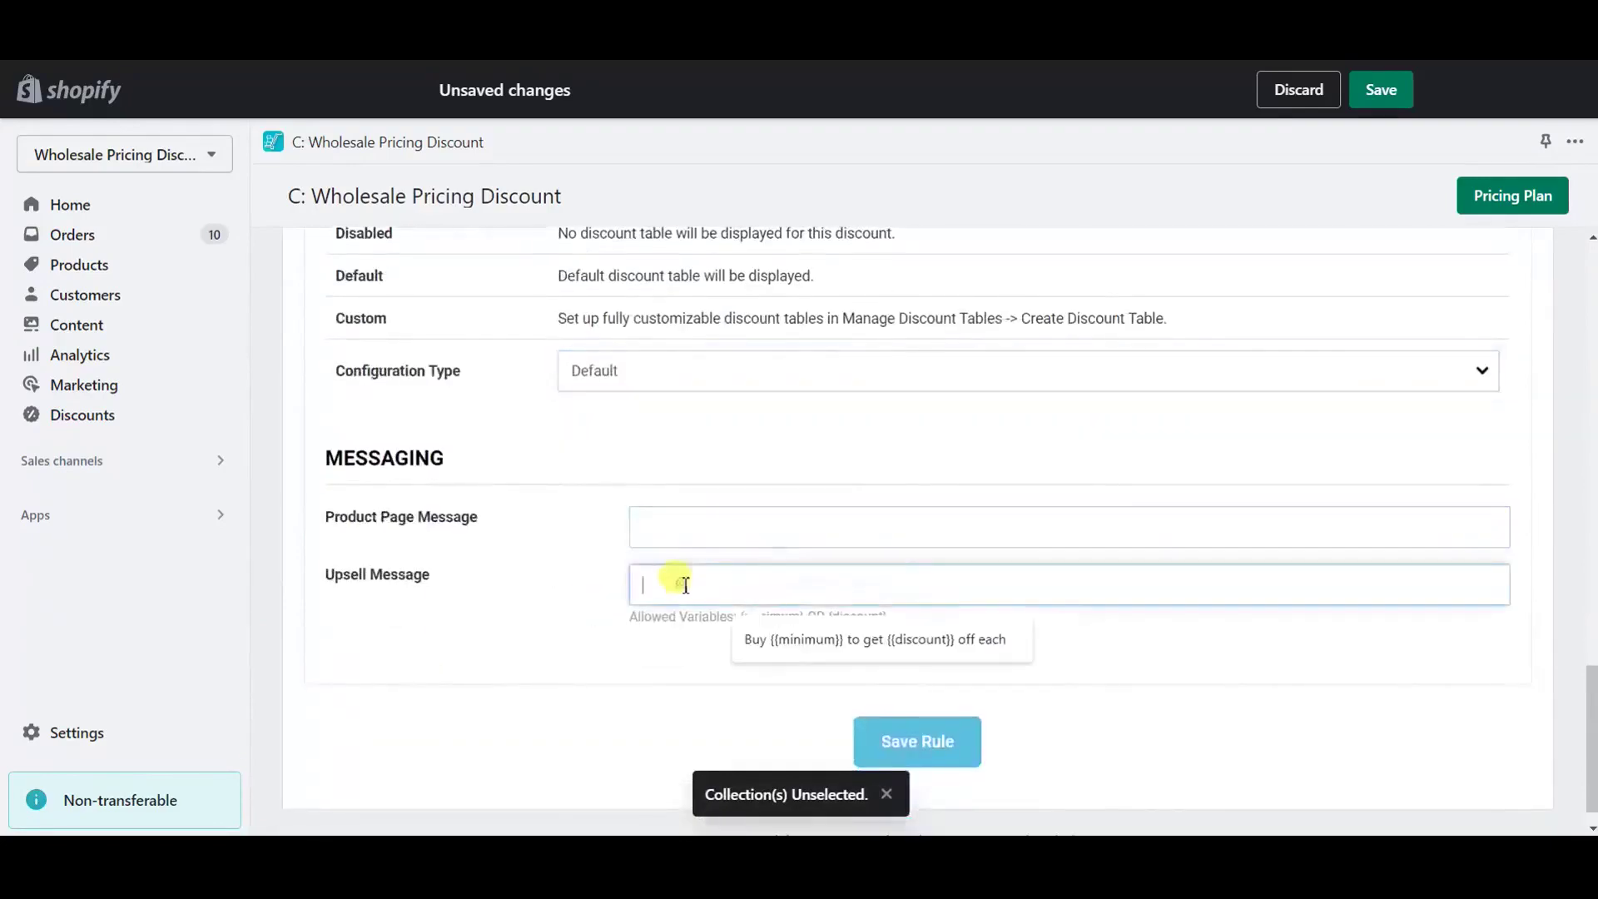
left_click(705, 712)
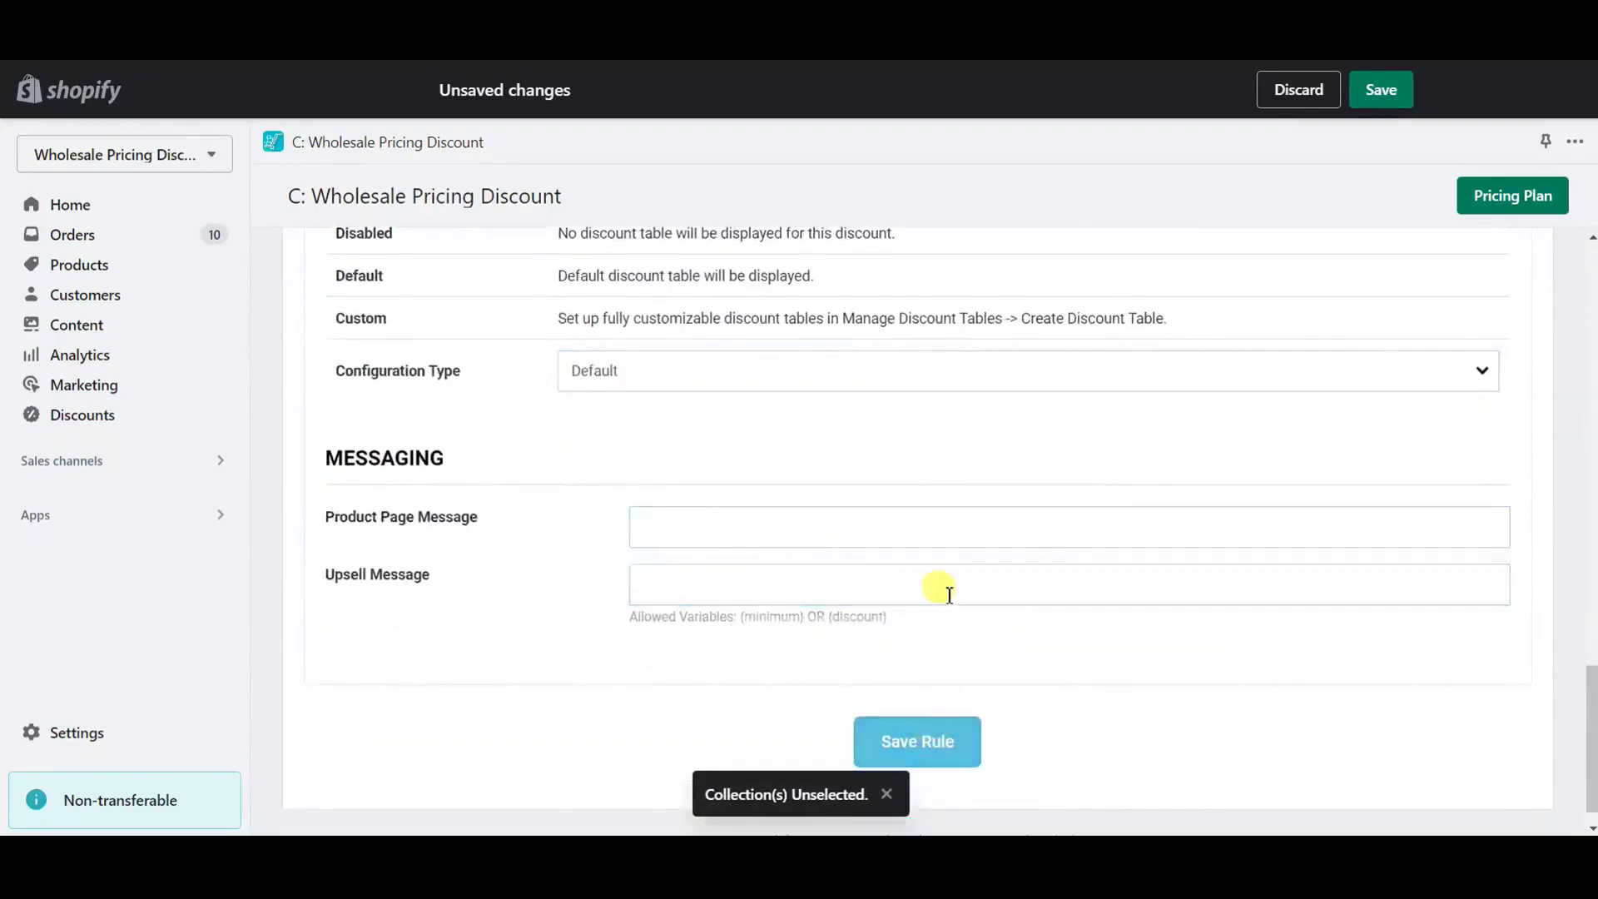
Step: Leave the new rule unsaved, return to the discount rules list and open the existing Wholesale Discount rule for editing
scroll(938, 588, "up", 15)
scroll(944, 588, "up", 10)
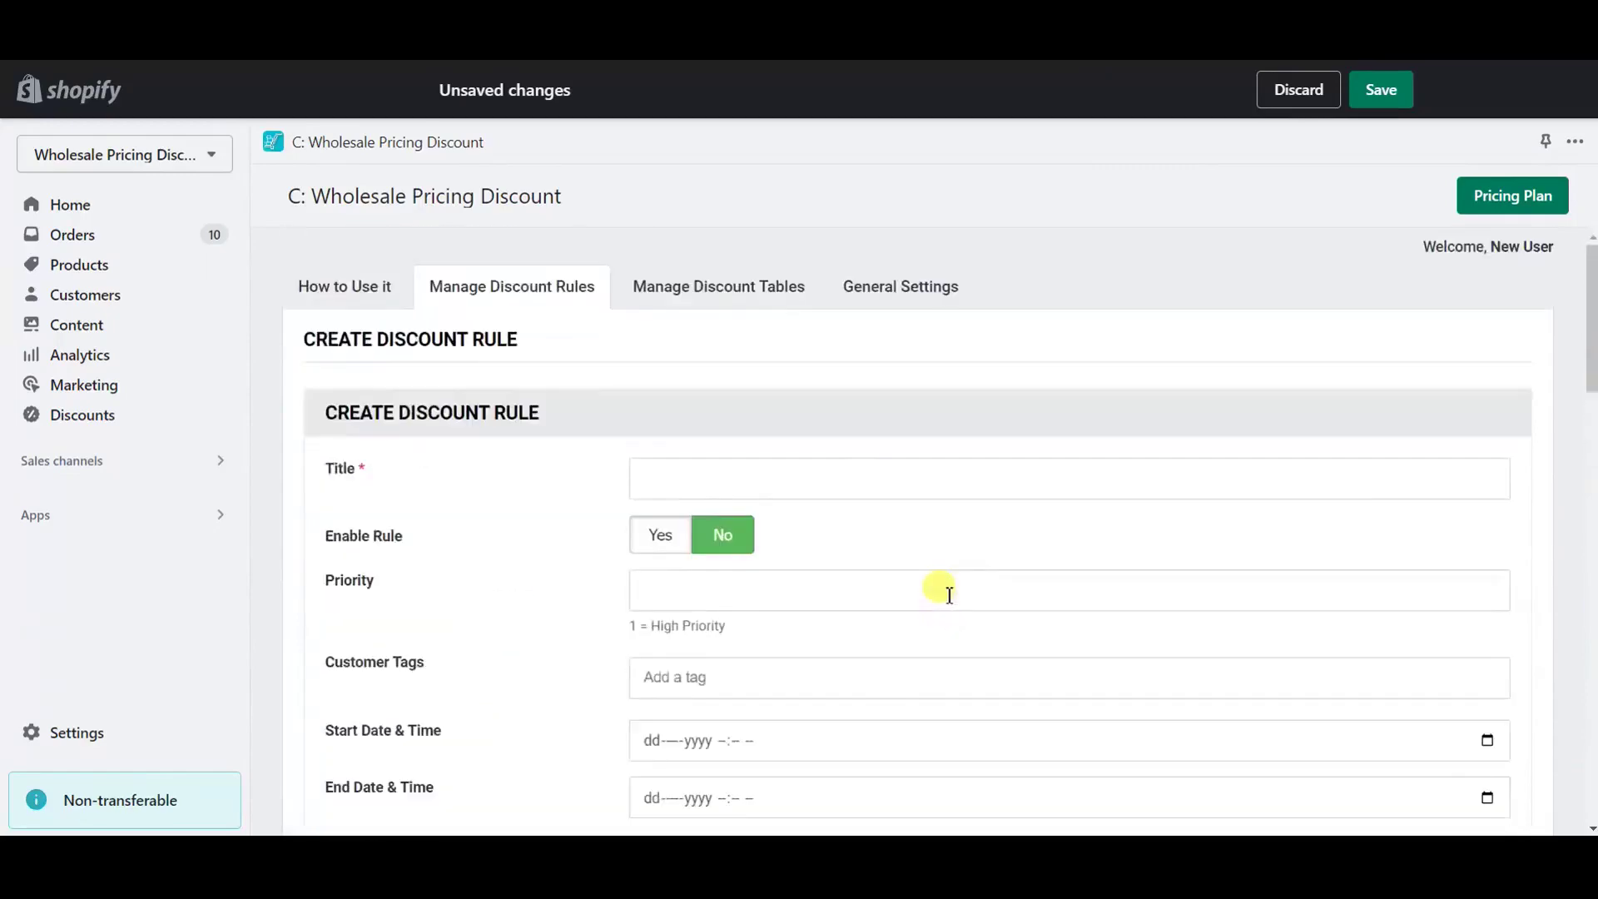
left_click(530, 286)
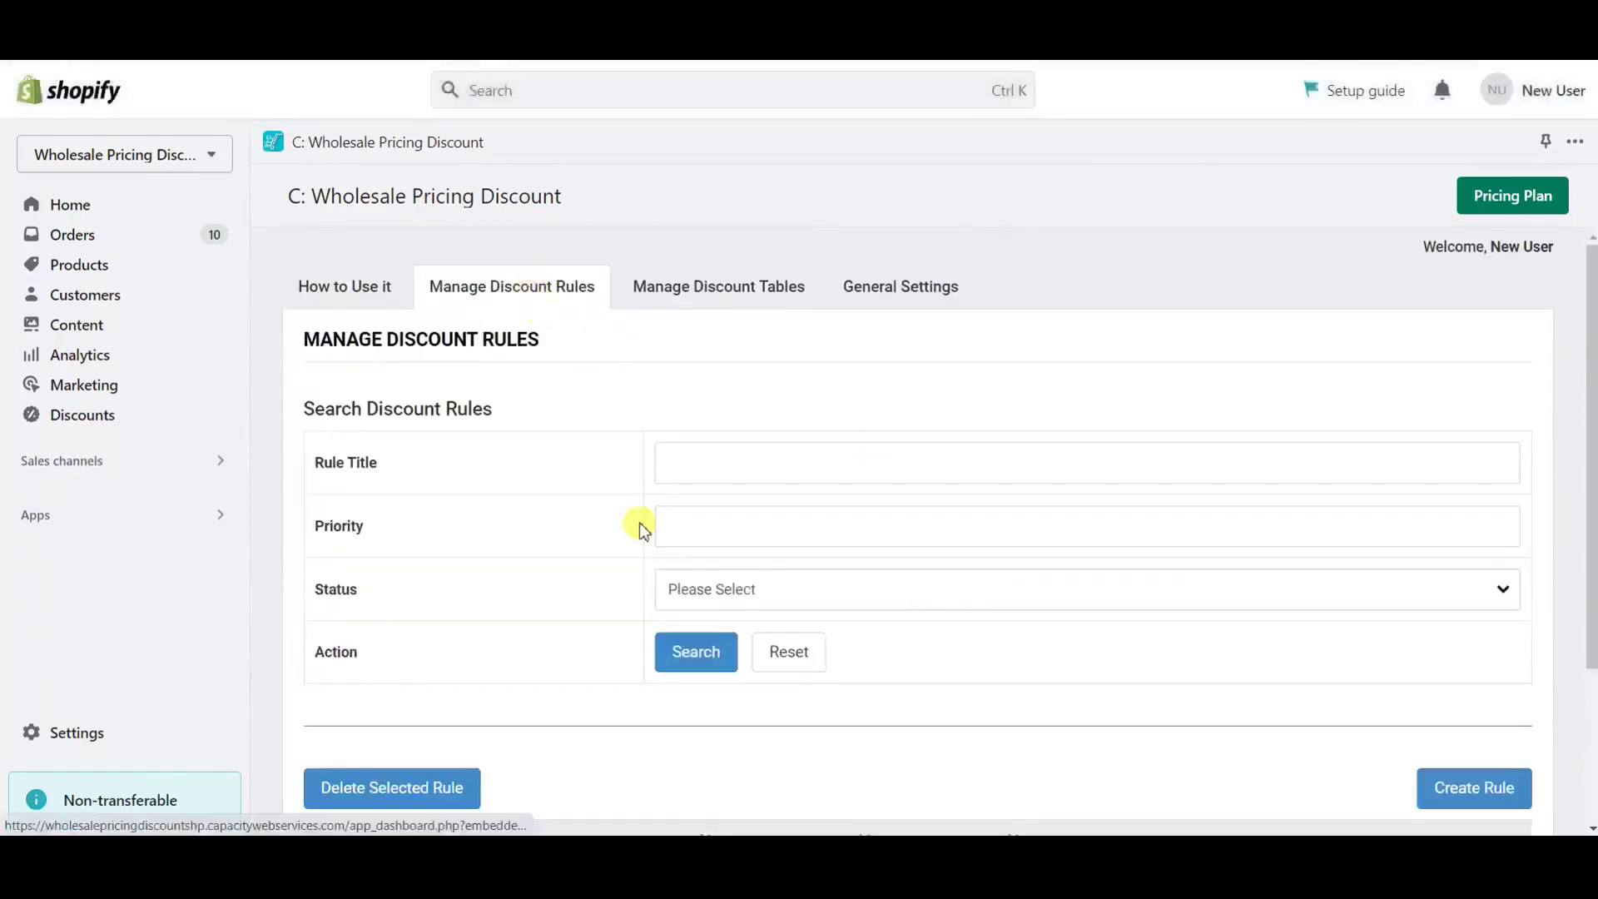
scroll(641, 526, "down", 3)
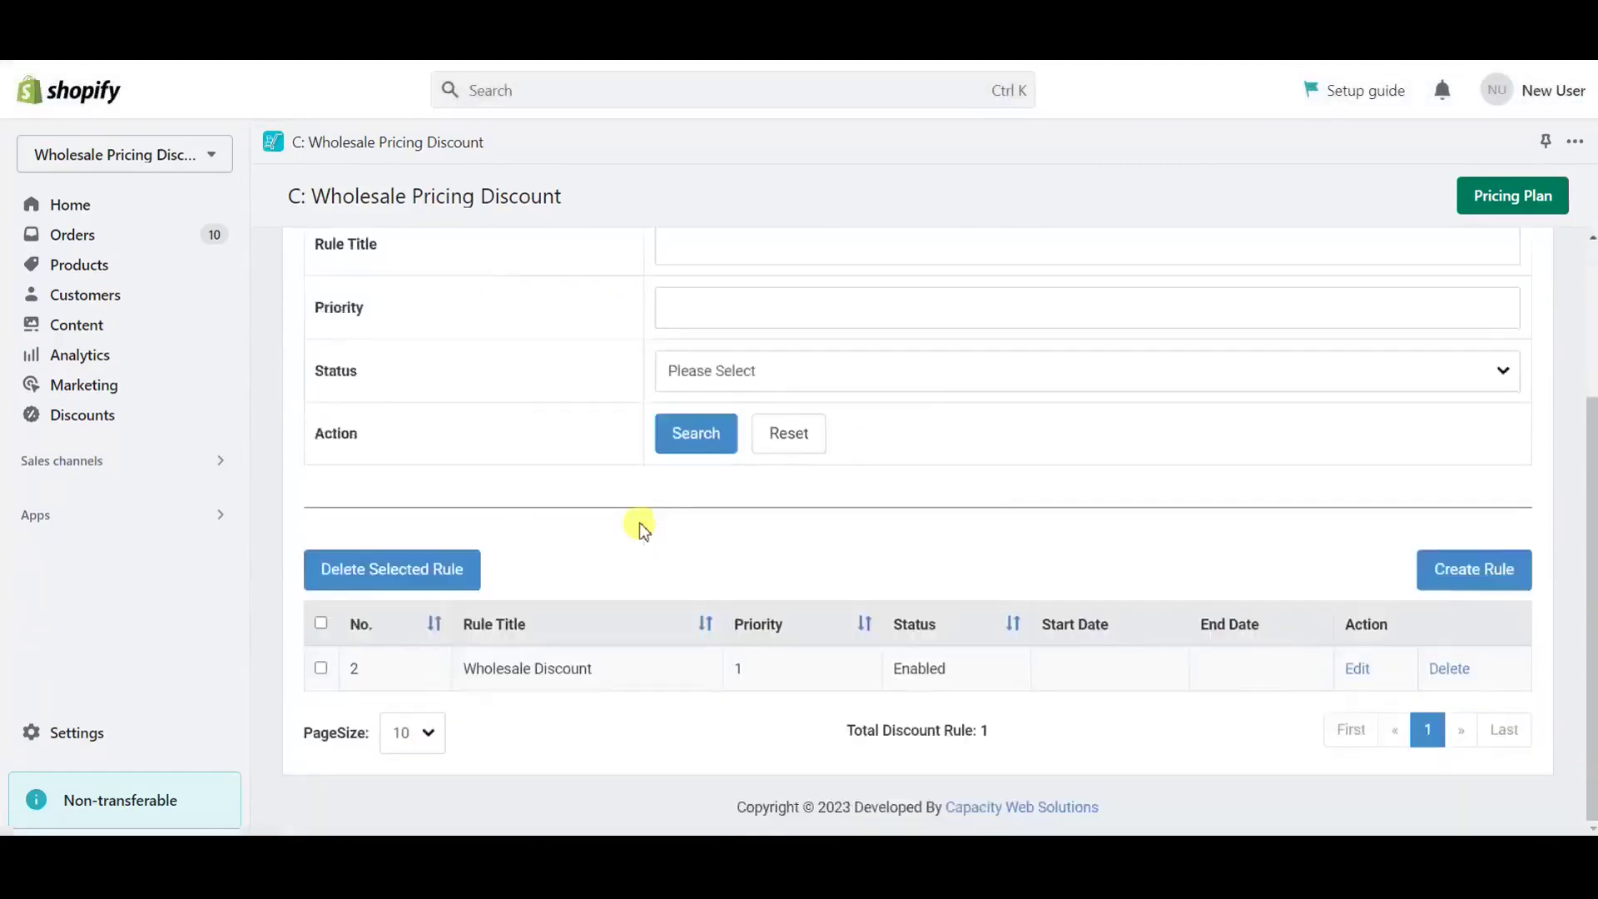
left_click(1357, 670)
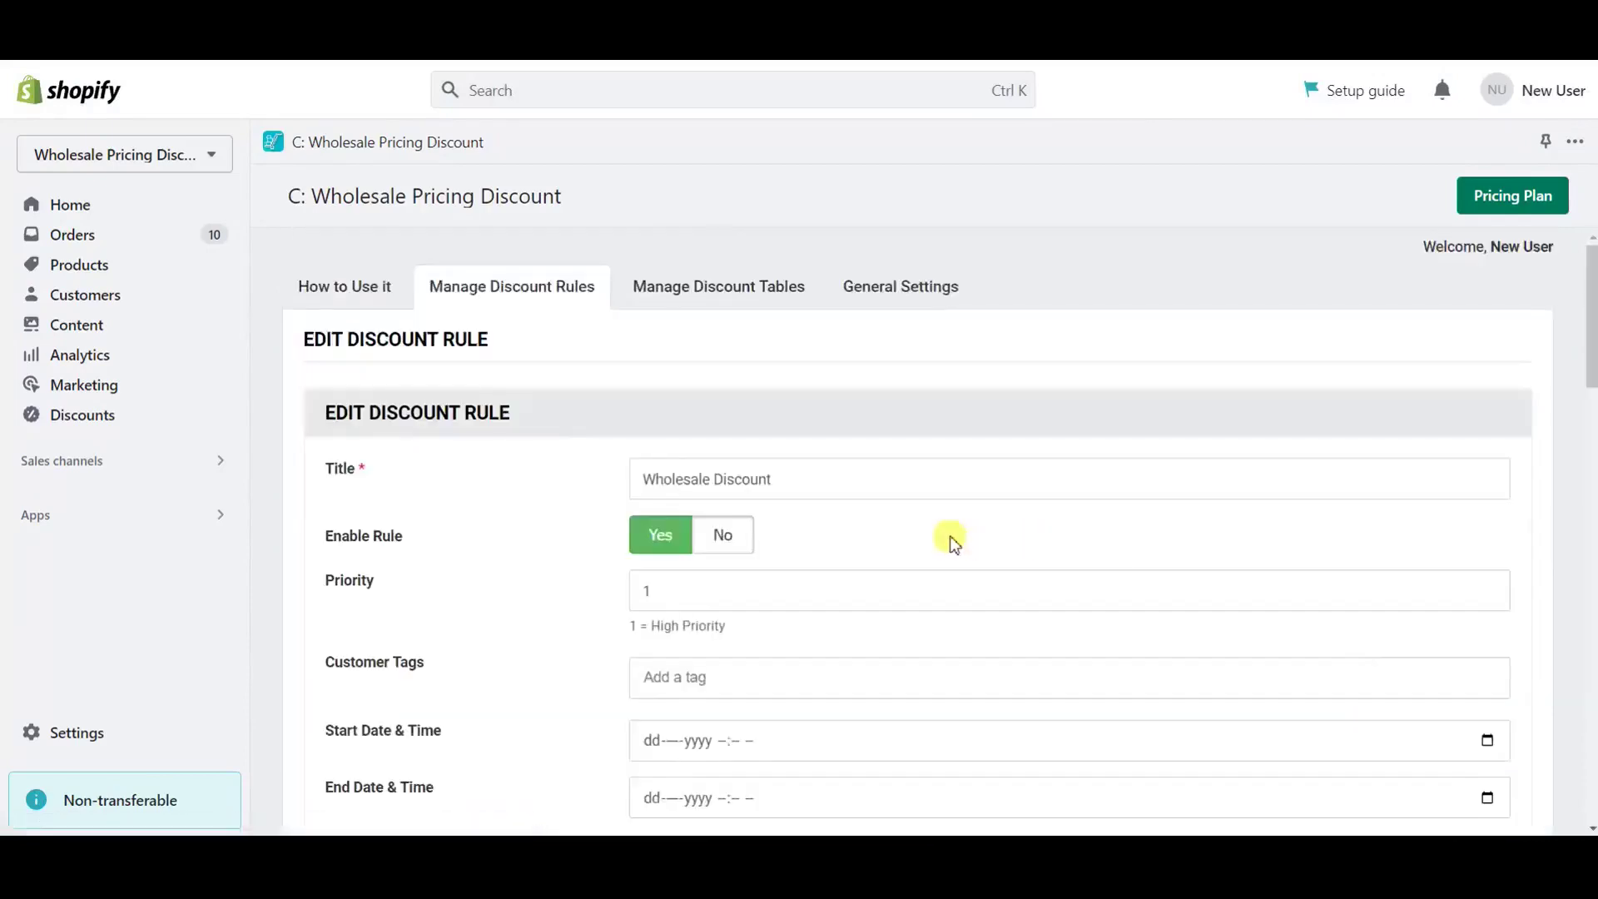
Step: Review the Wholesale Discount rule's quantity rows, store scope, quantity summing, discount table and messaging settings
scroll(950, 539, "down", 3)
scroll(953, 540, "down", 12)
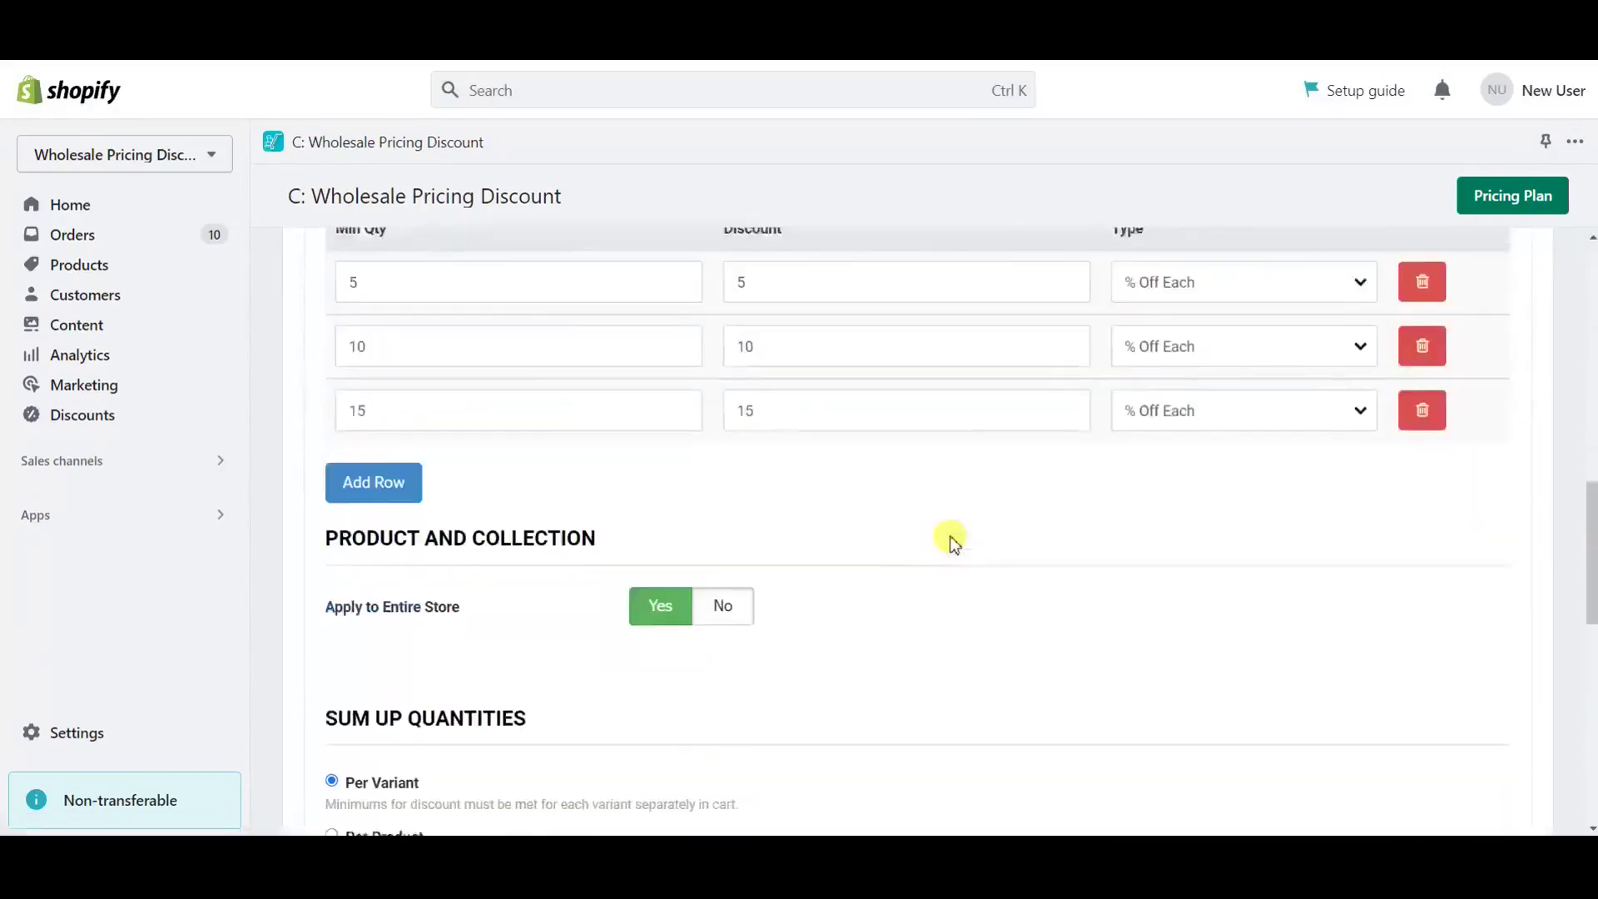
scroll(951, 539, "down", 7)
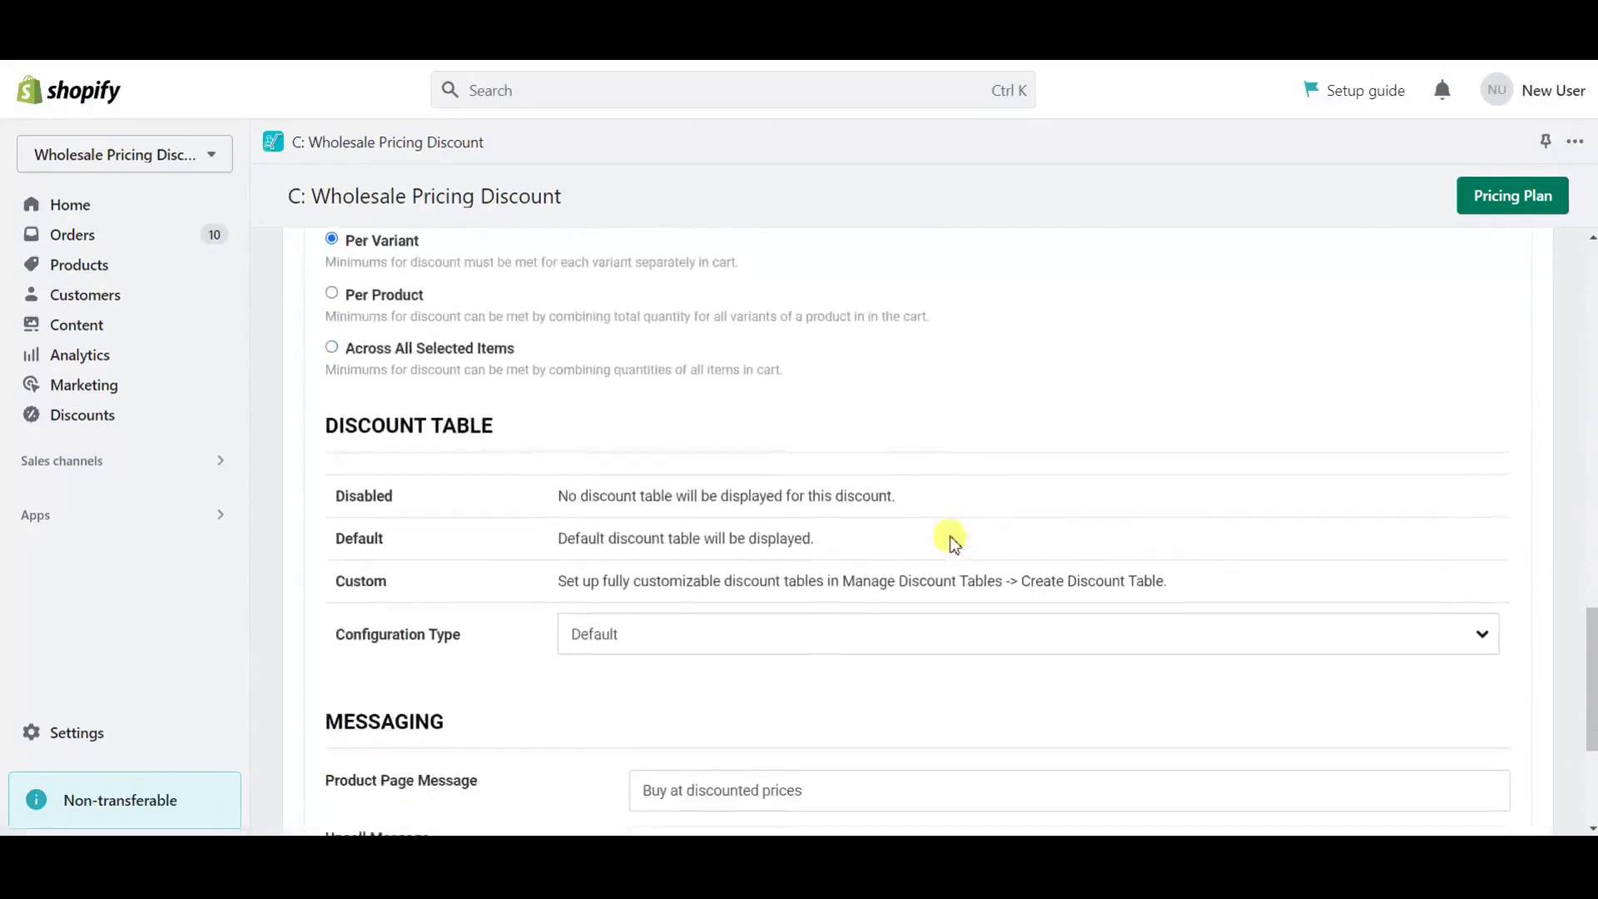
scroll(953, 541, "down", 2)
scroll(953, 541, "up", 15)
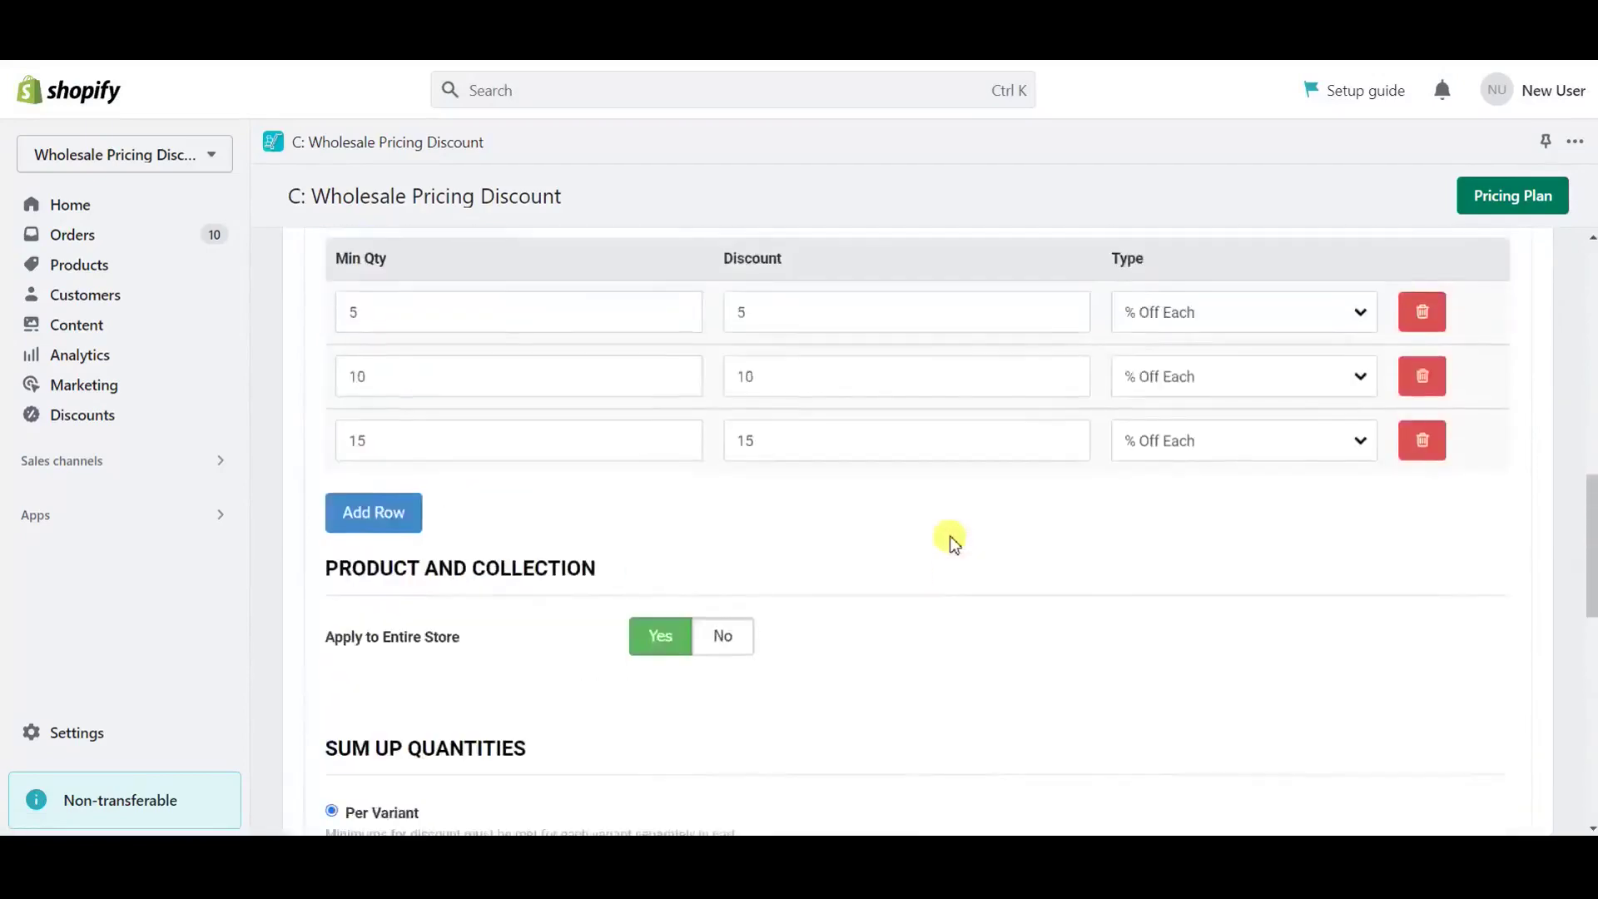
scroll(951, 541, "down", 10)
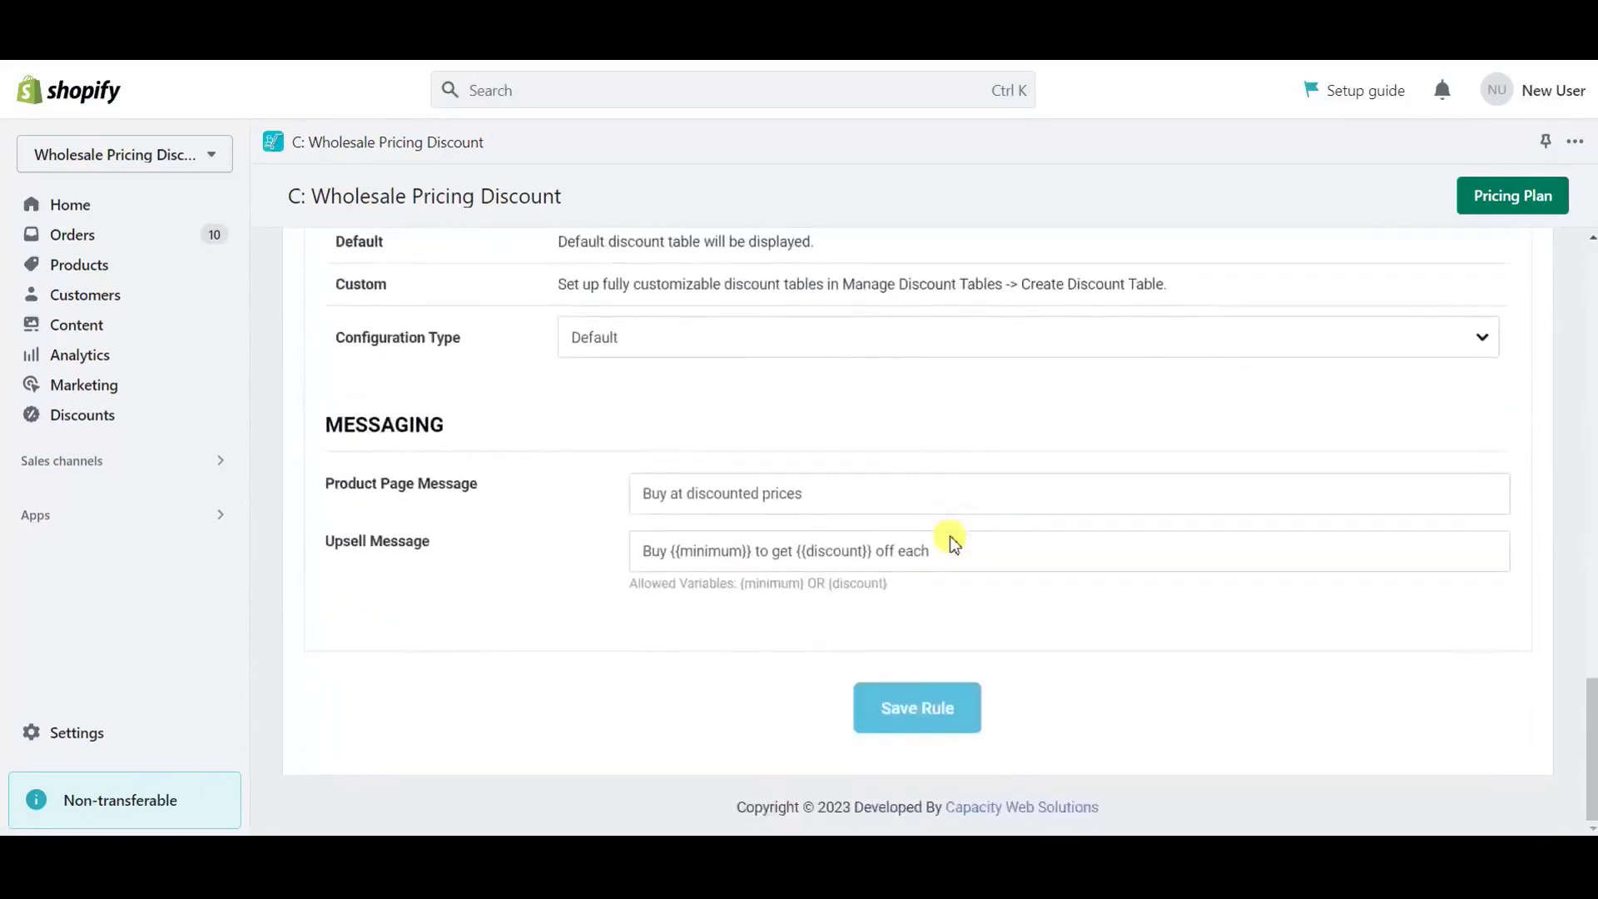
Step: Save the Wholesale Discount rule and check the list of discount rules
left_click(914, 716)
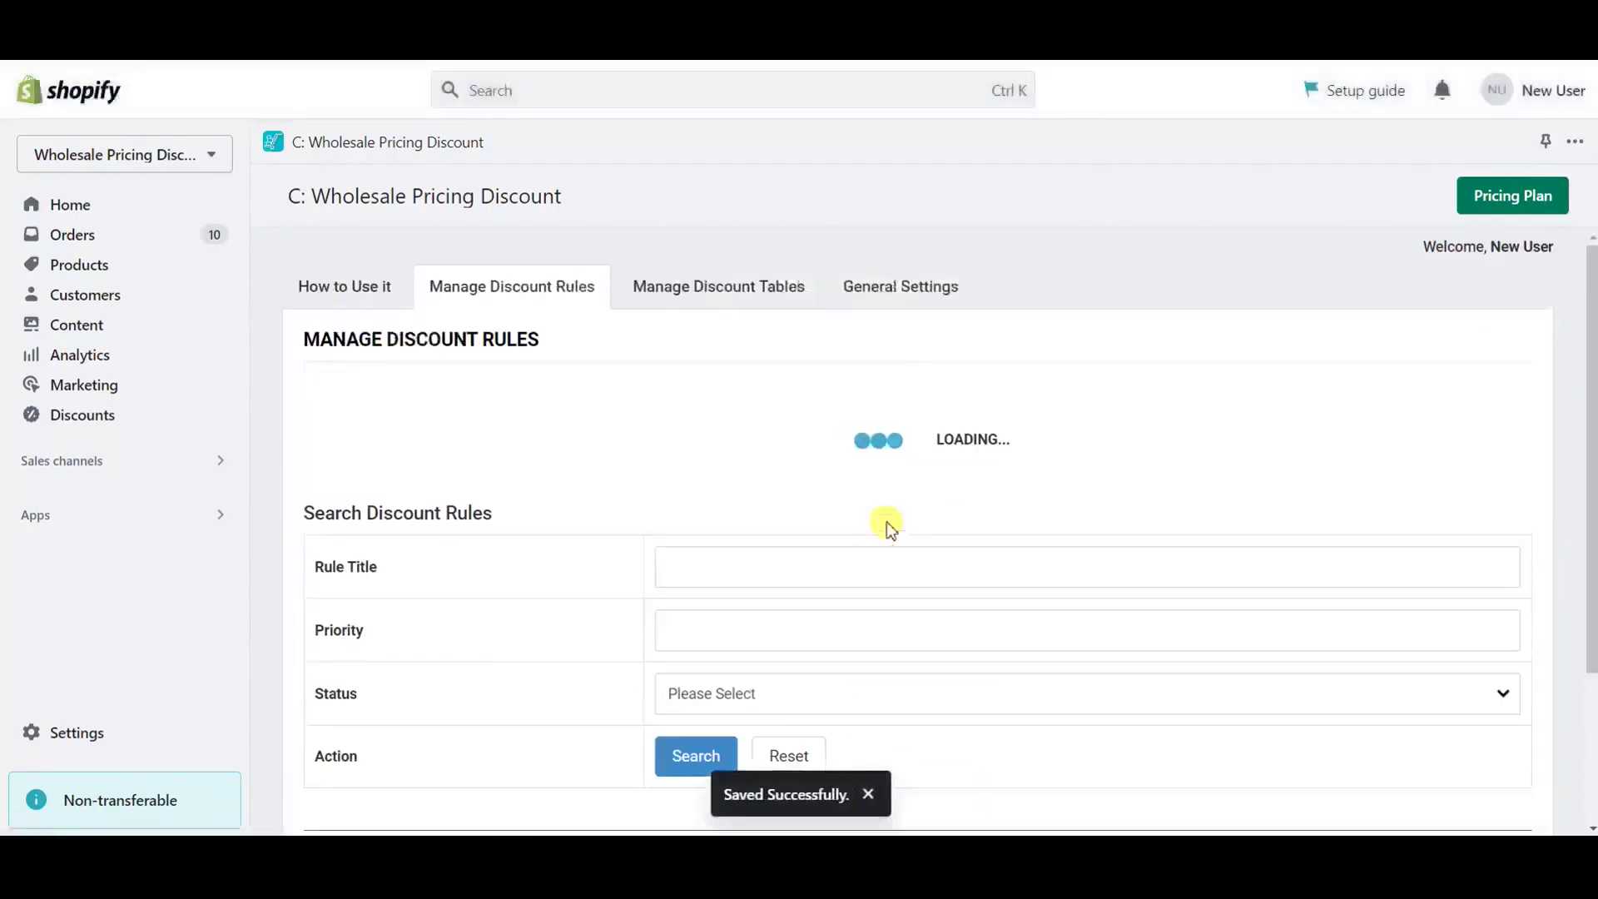
scroll(889, 524, "down", 4)
scroll(889, 522, "up", 2)
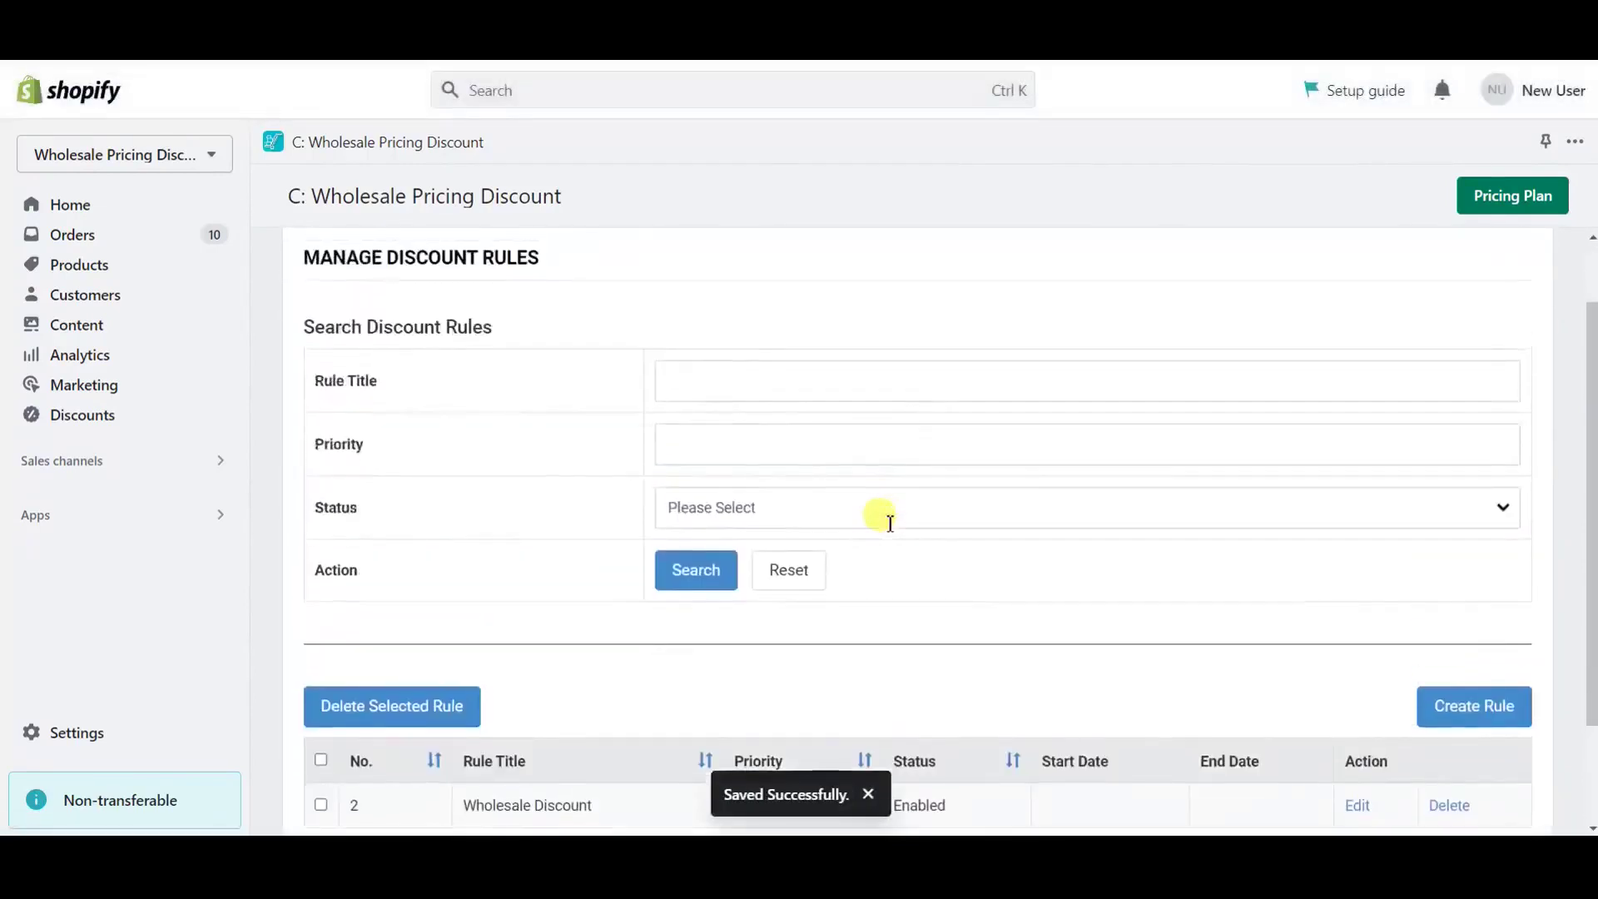
Step: Search the discount rules for the title "wholesale discount", then reset the search filters
scroll(889, 523, "up", 2)
left_click(736, 449)
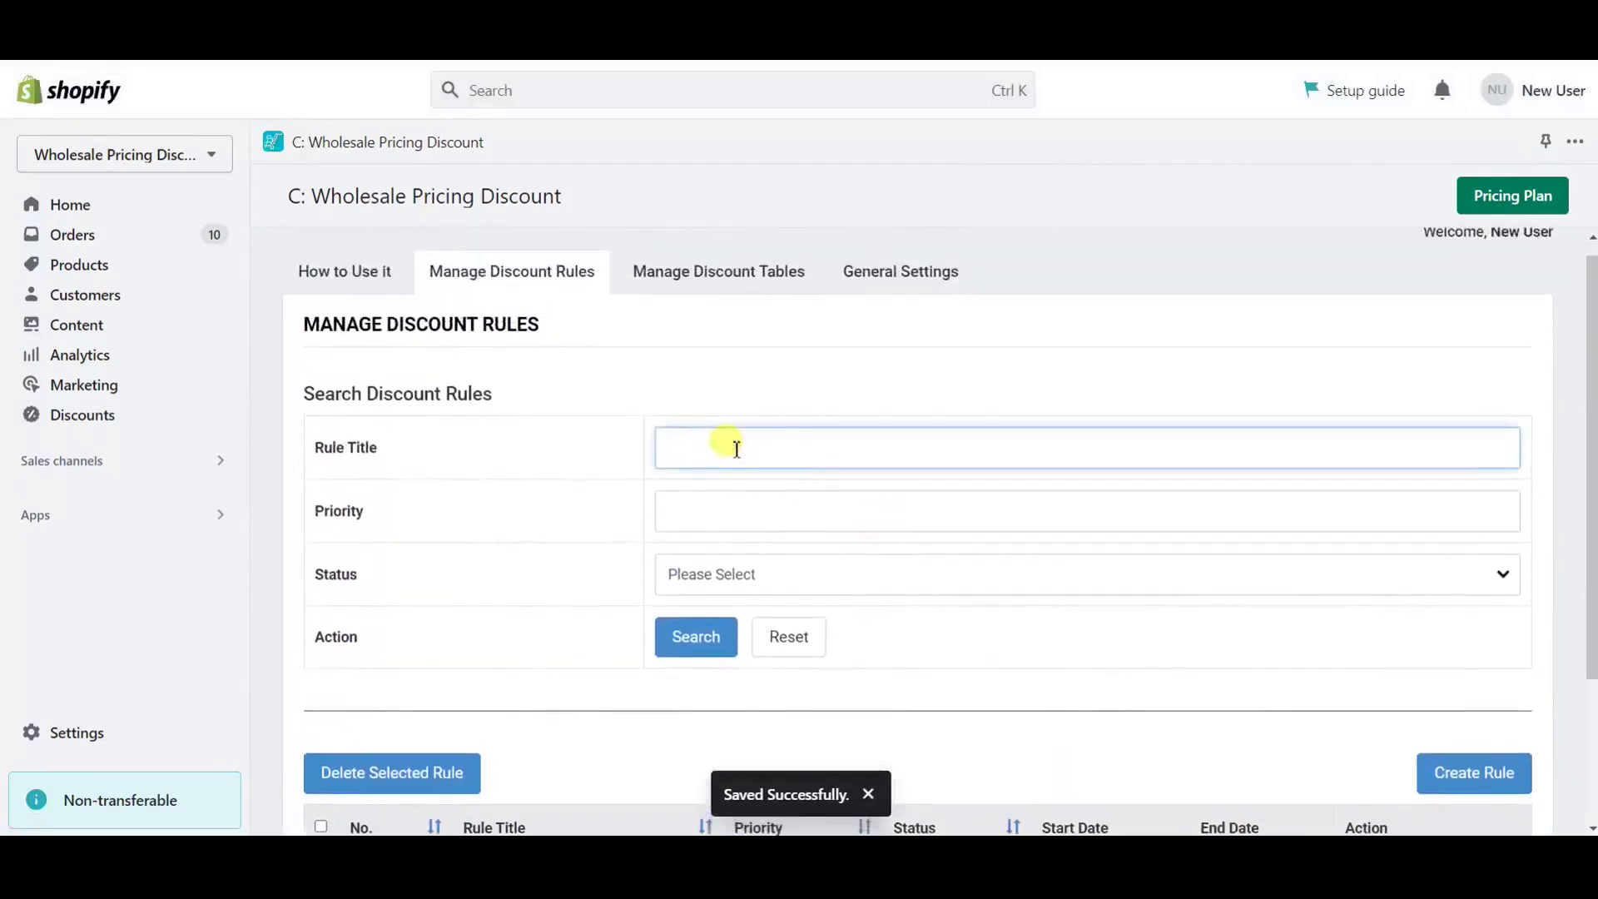
type("wholesale discount")
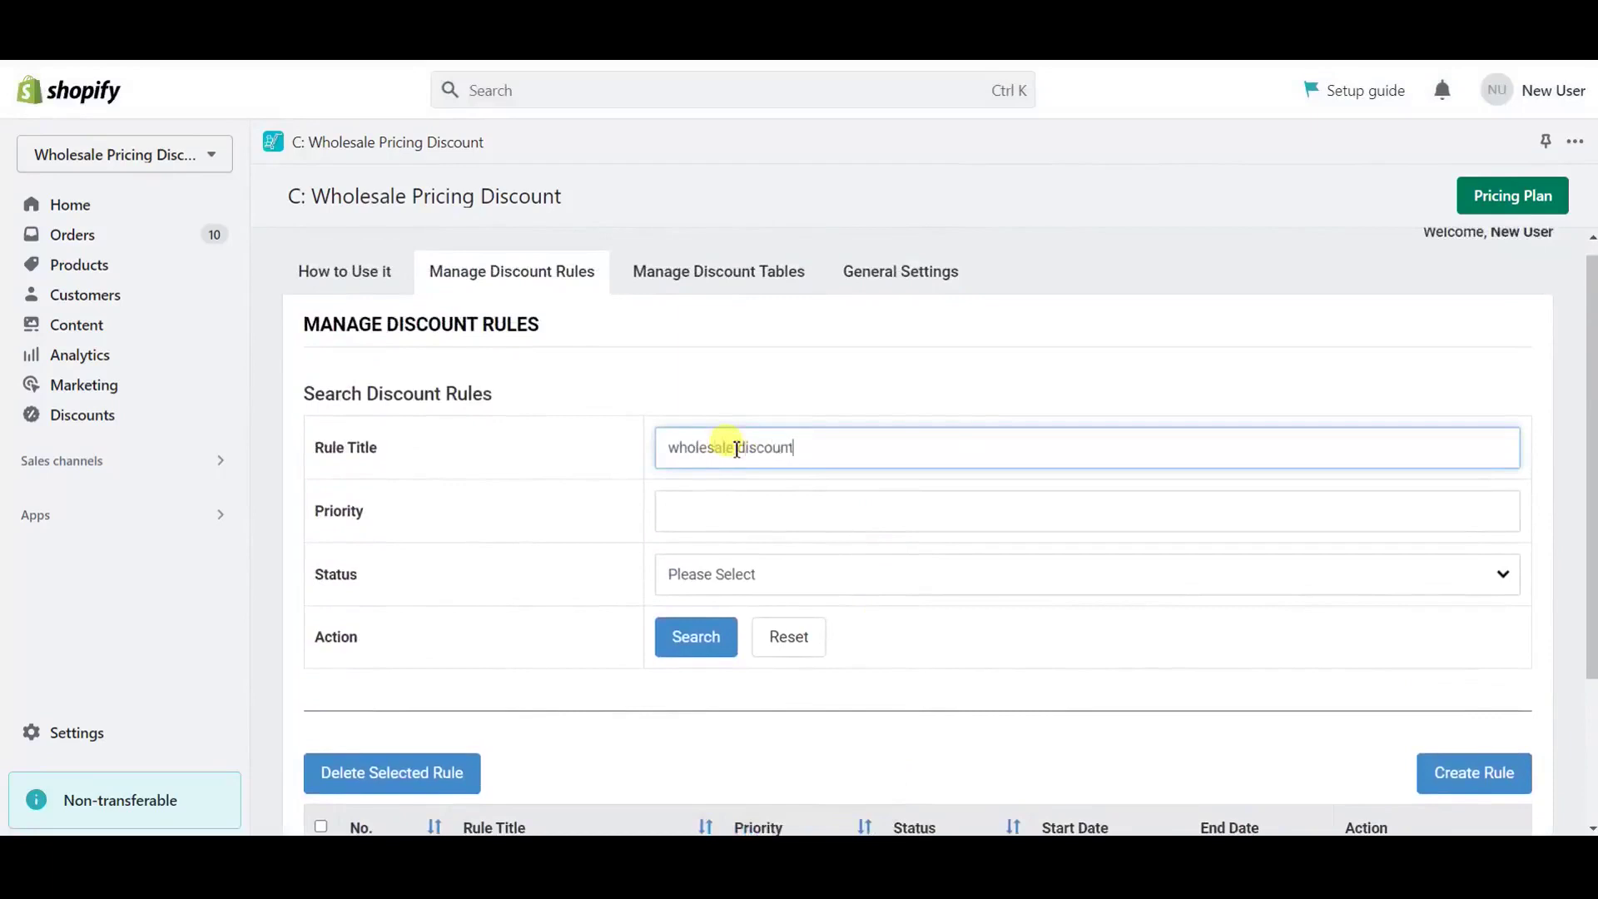
scroll(730, 445, "down", 1)
left_click(679, 592)
scroll(677, 601, "down", 1)
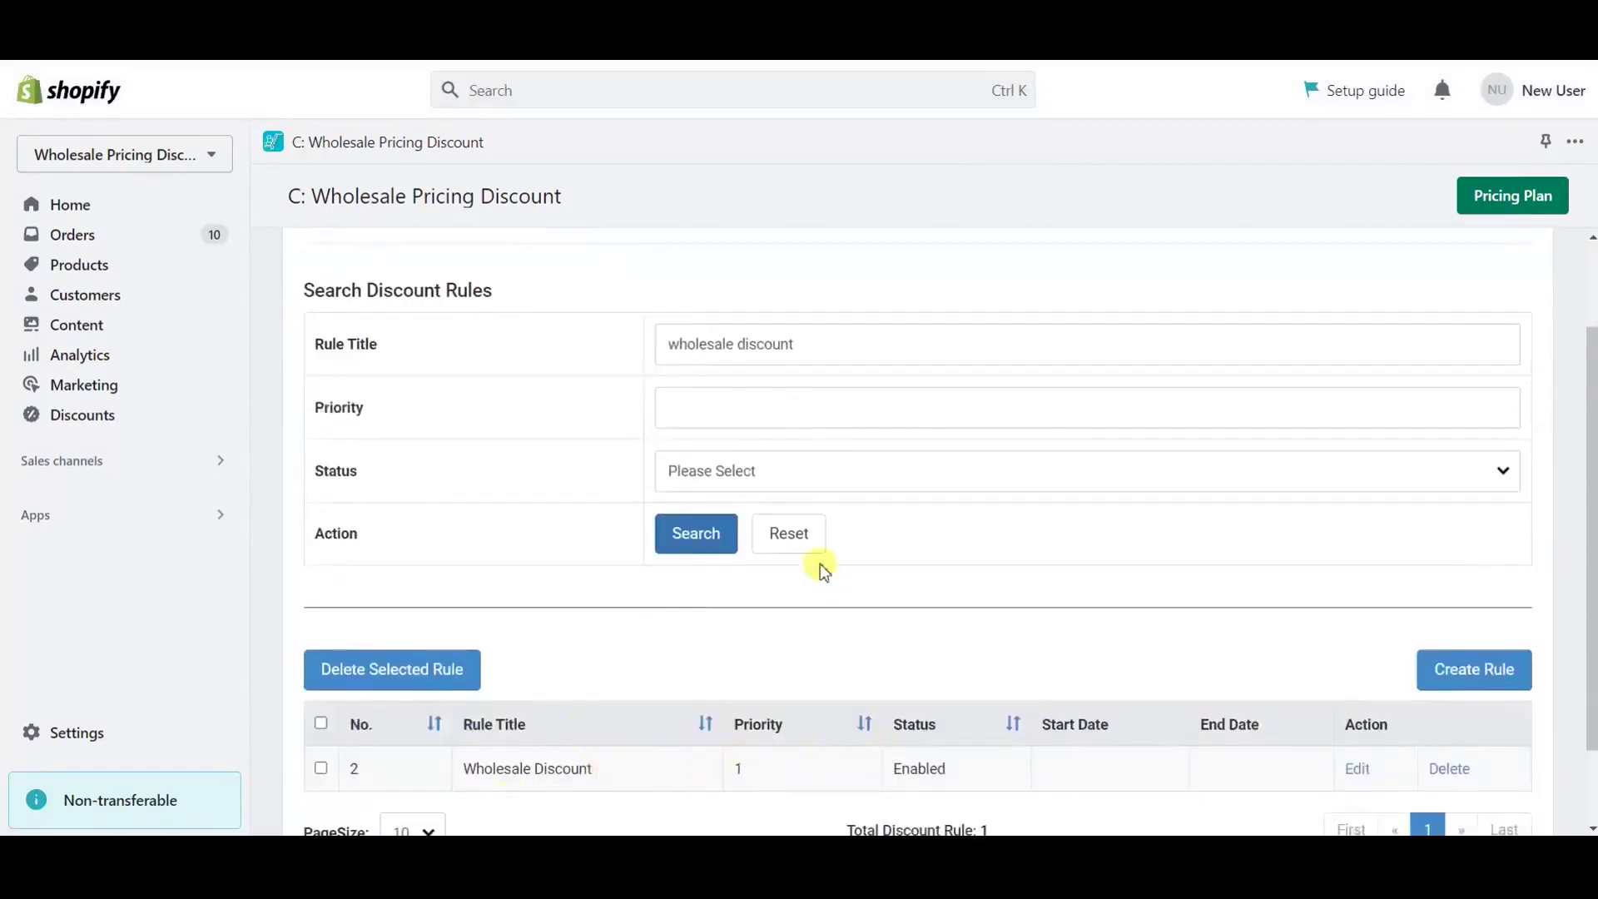
left_click(782, 533)
scroll(617, 647, "down", 1)
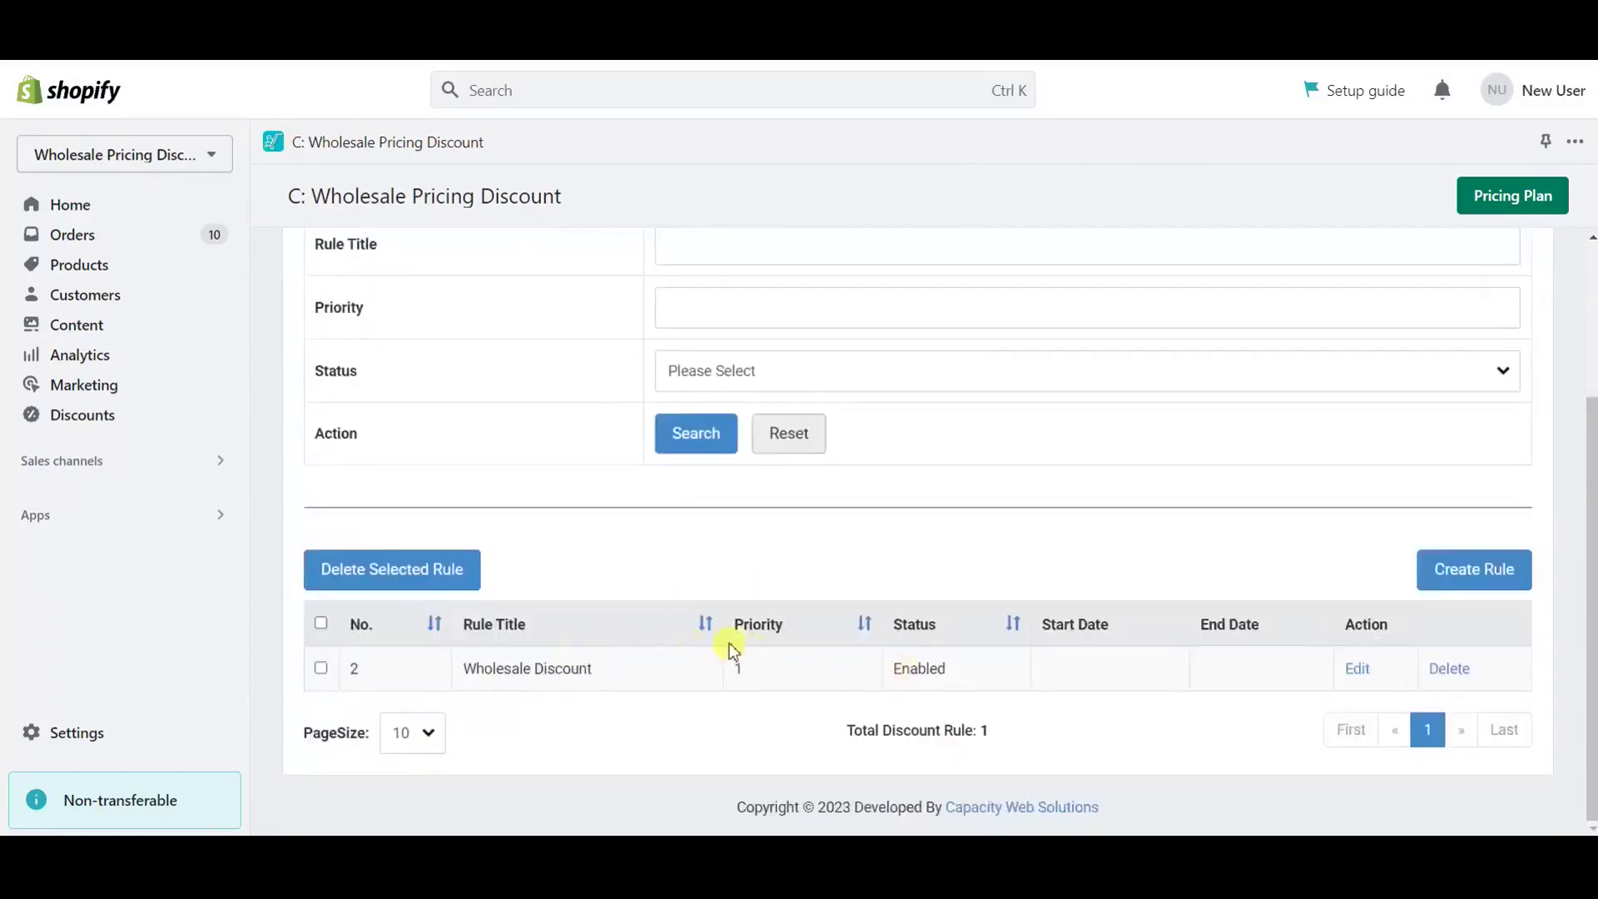
Step: Delete the Wholesale Discount rule from the list of discount rules and confirm the deletion
scroll(729, 642, "up", 3)
scroll(729, 642, "down", 3)
left_click(1452, 676)
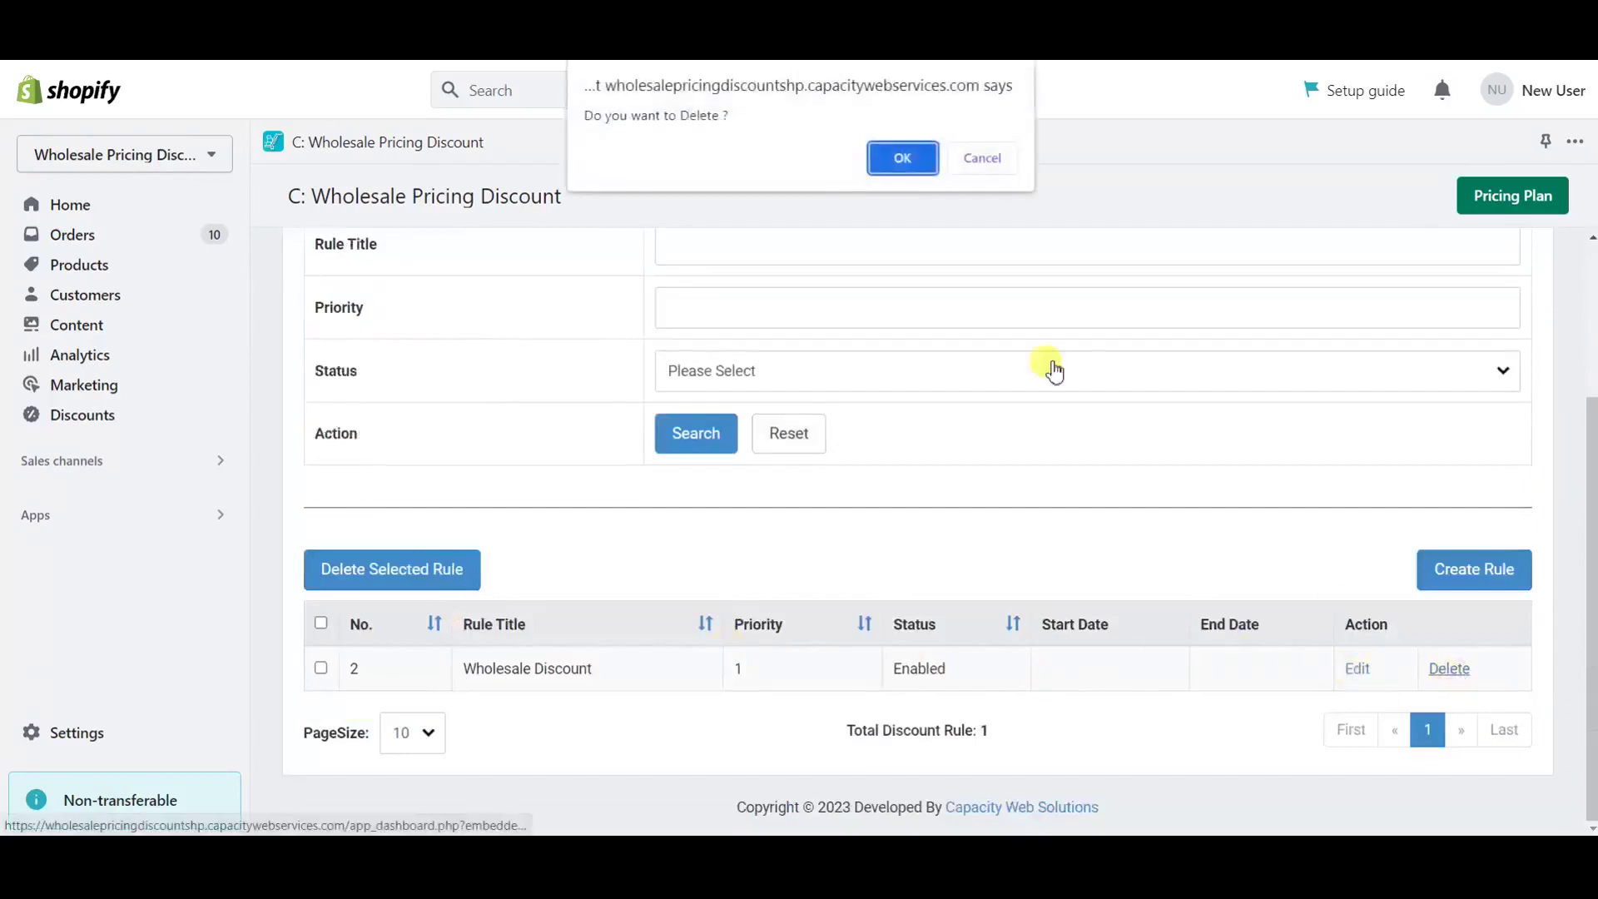
left_click(911, 162)
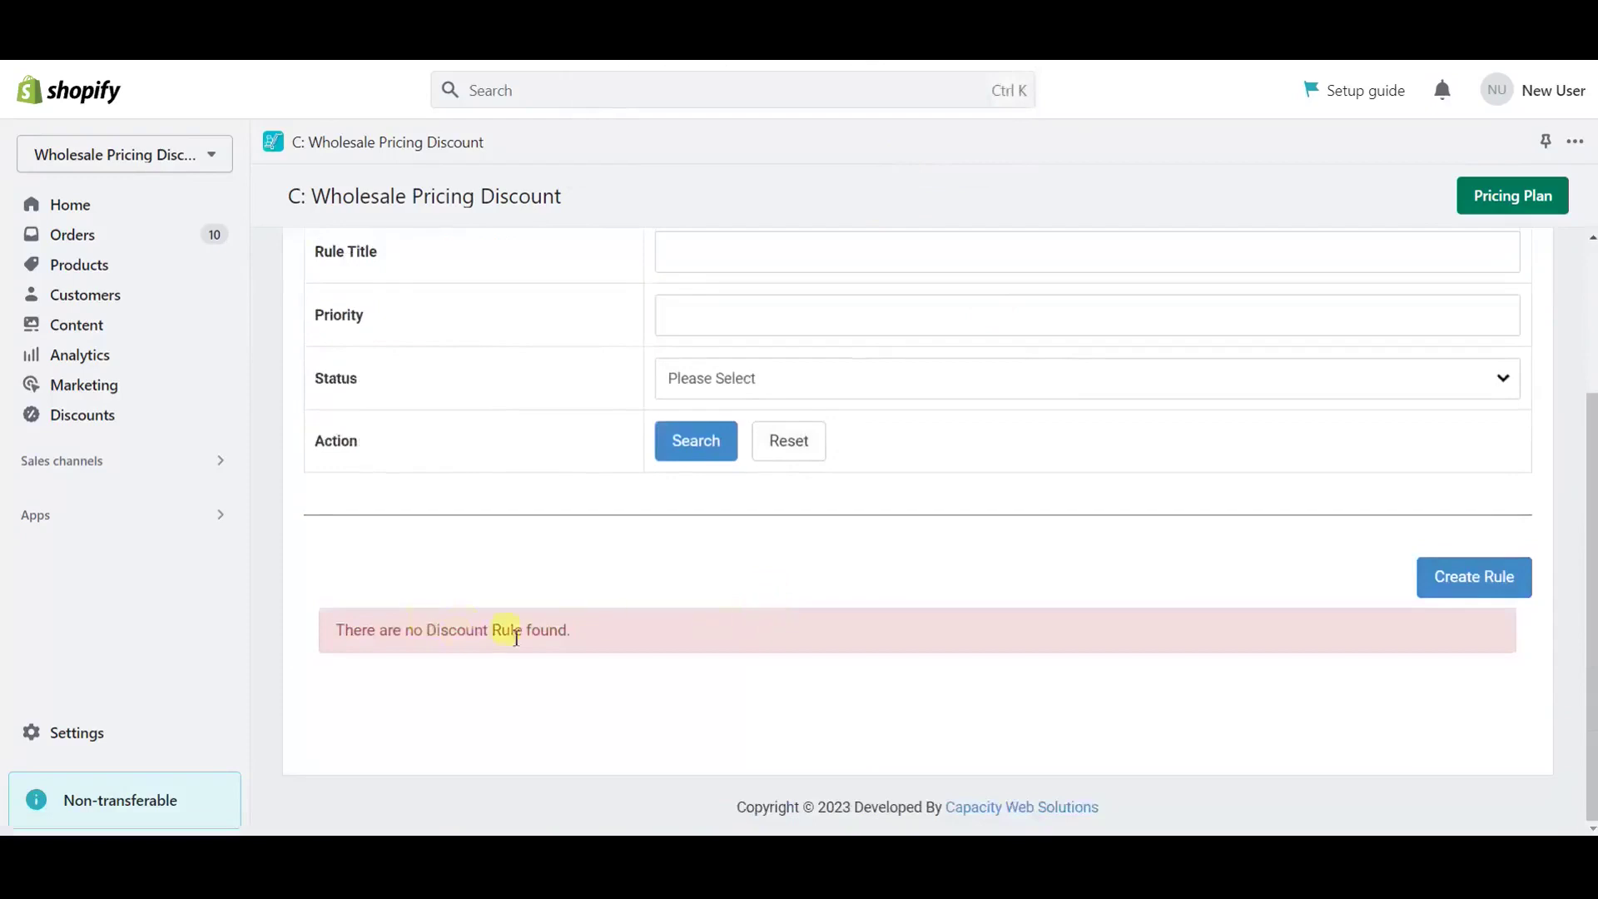
Step: Go to the discount tables and open the Volume Discount Table for editing
scroll(586, 656, "up", 3)
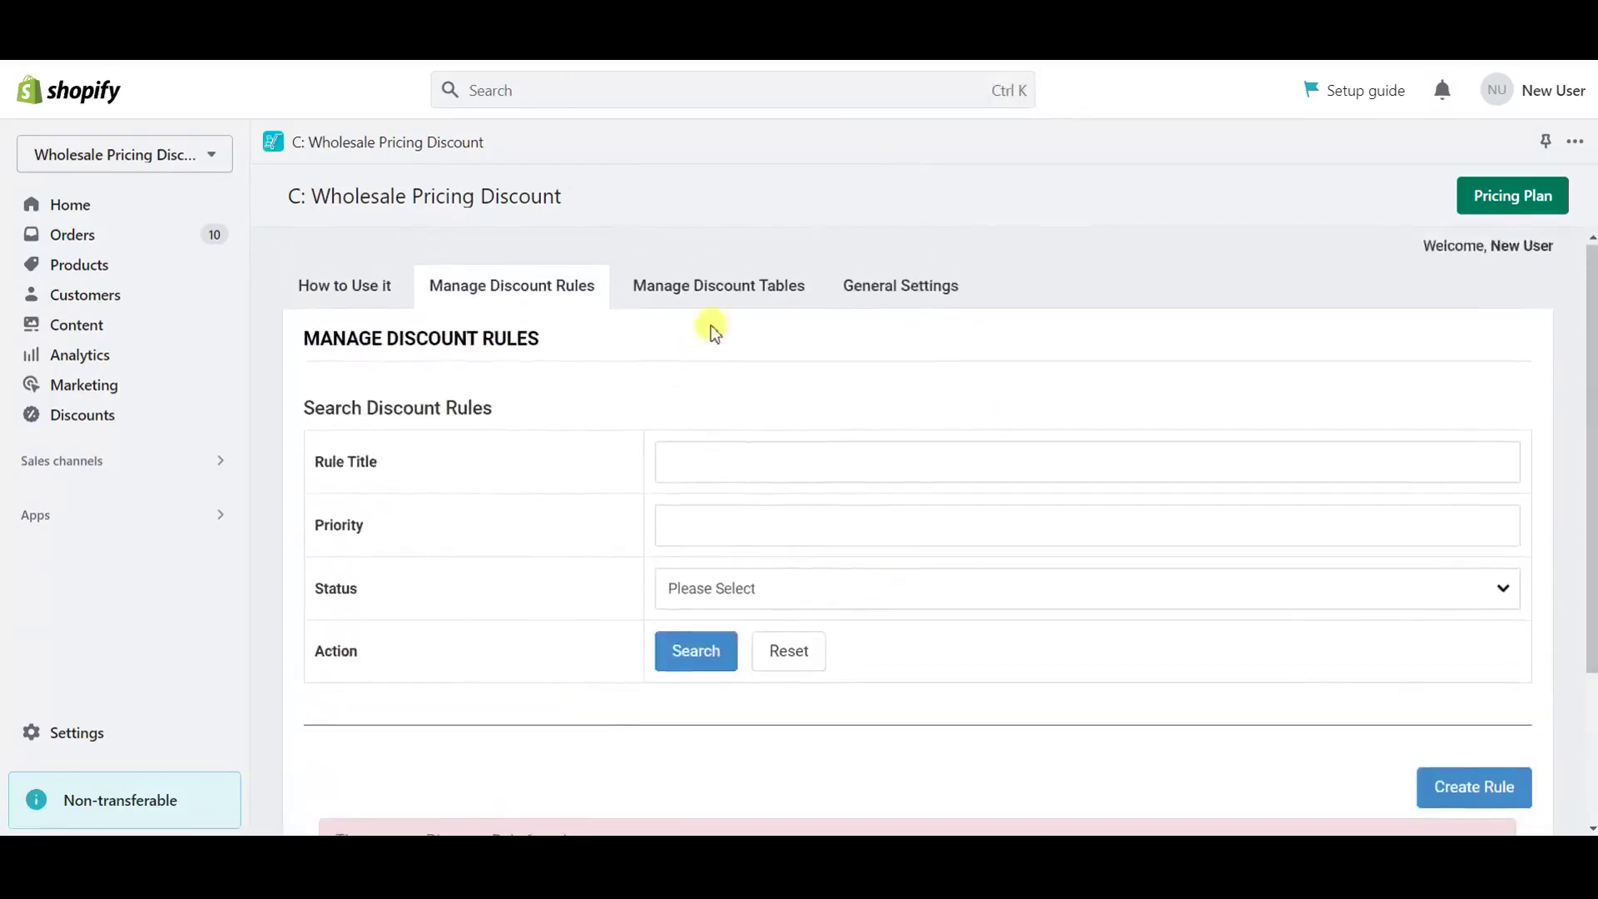
left_click(705, 304)
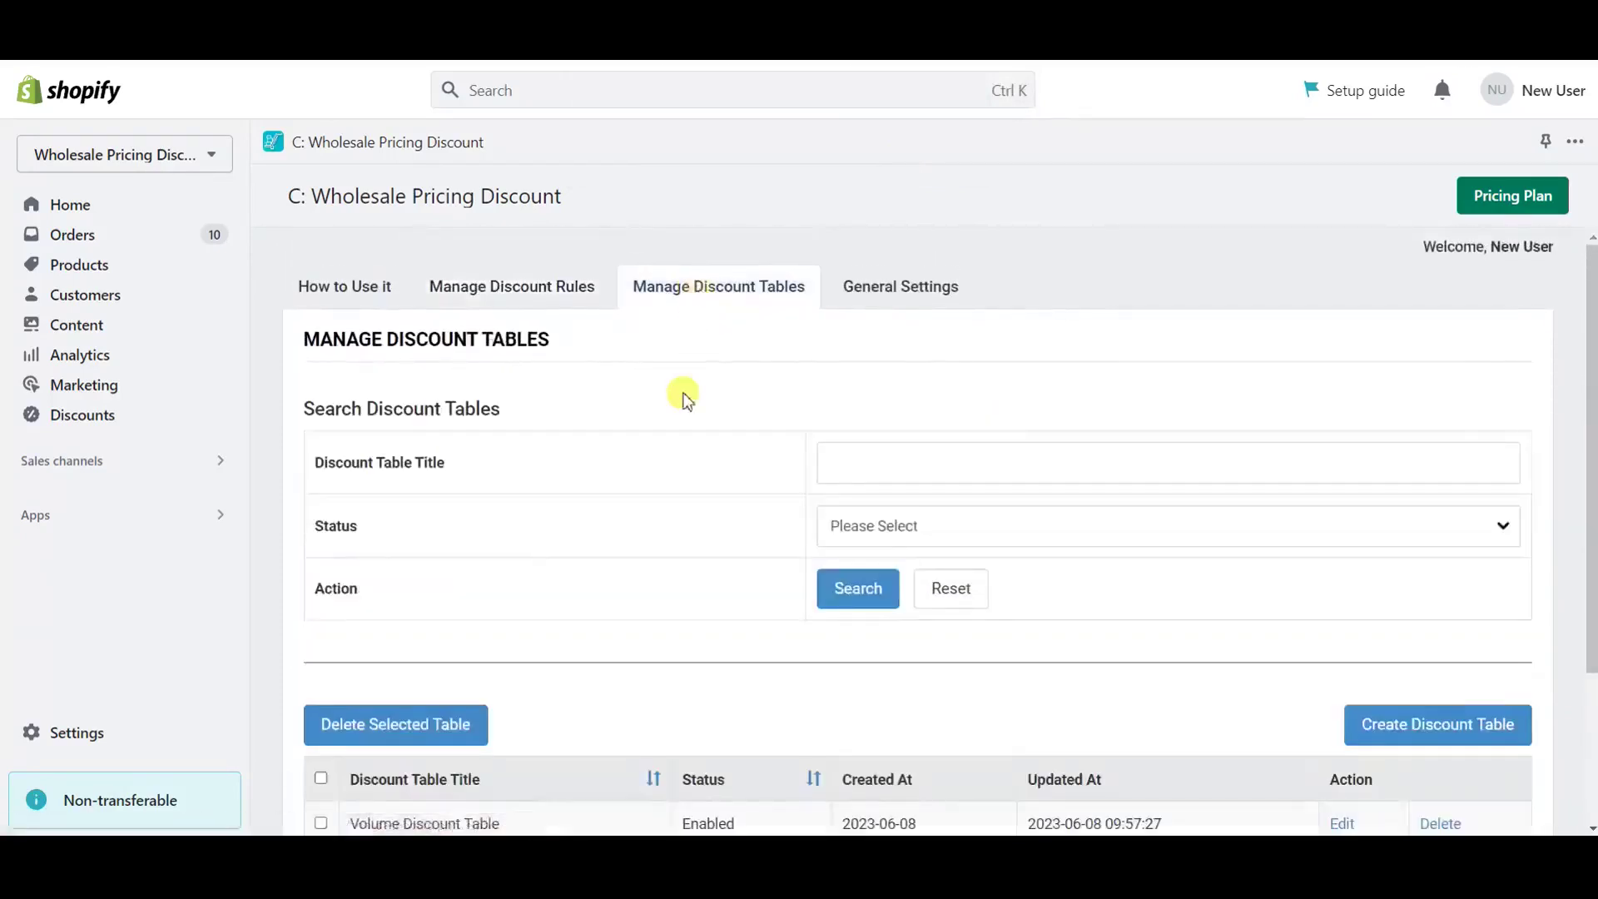
scroll(675, 433, "down", 3)
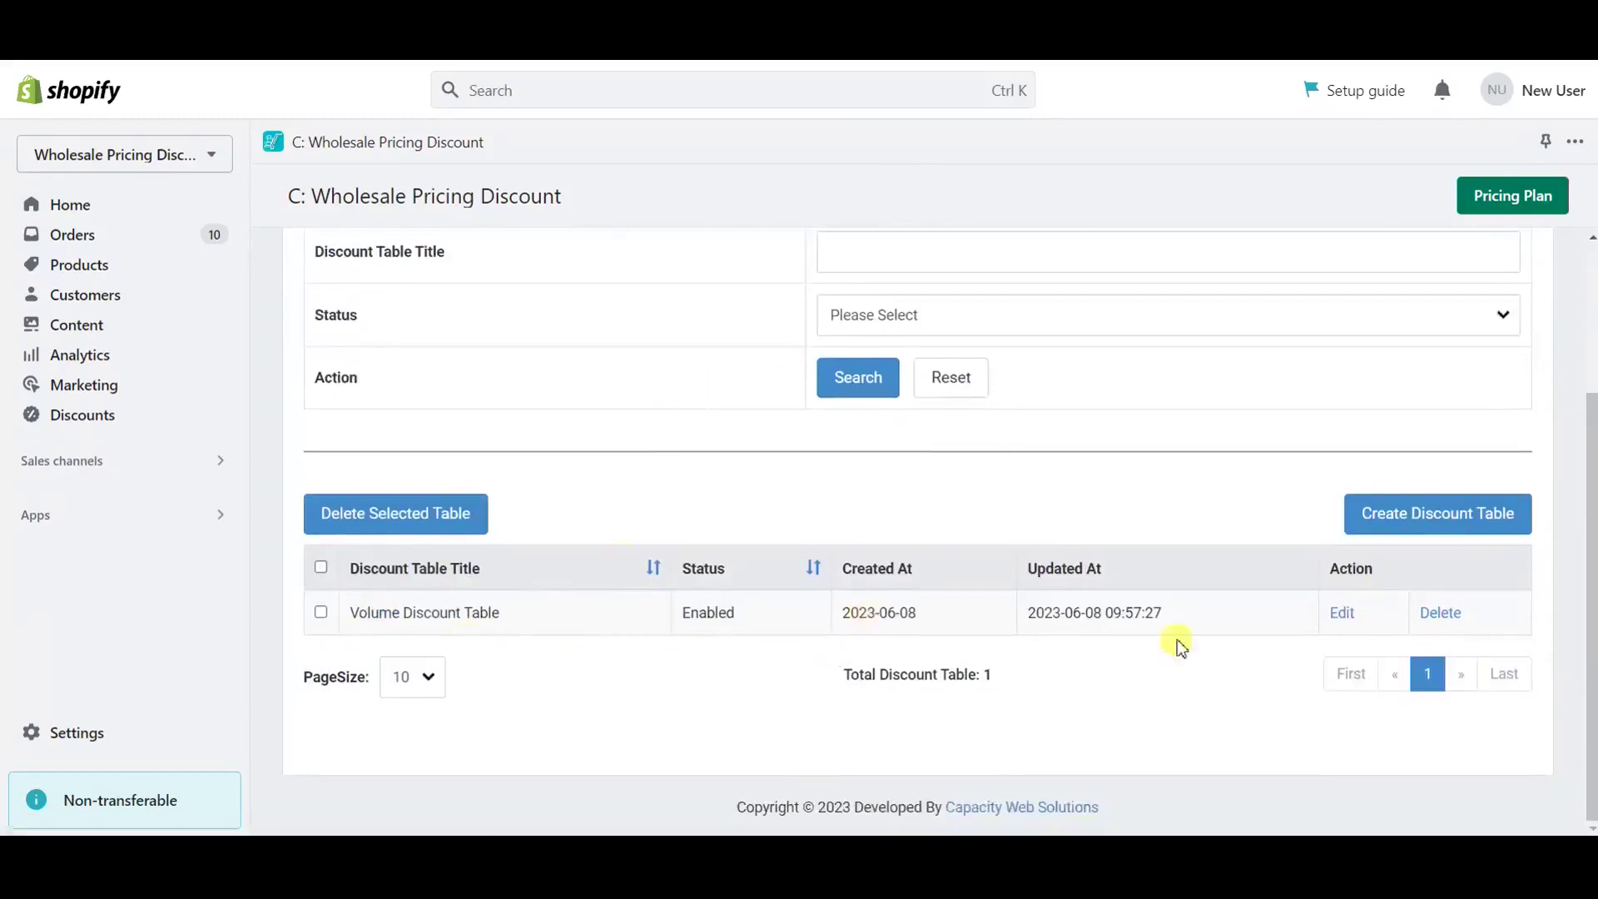
left_click(1340, 614)
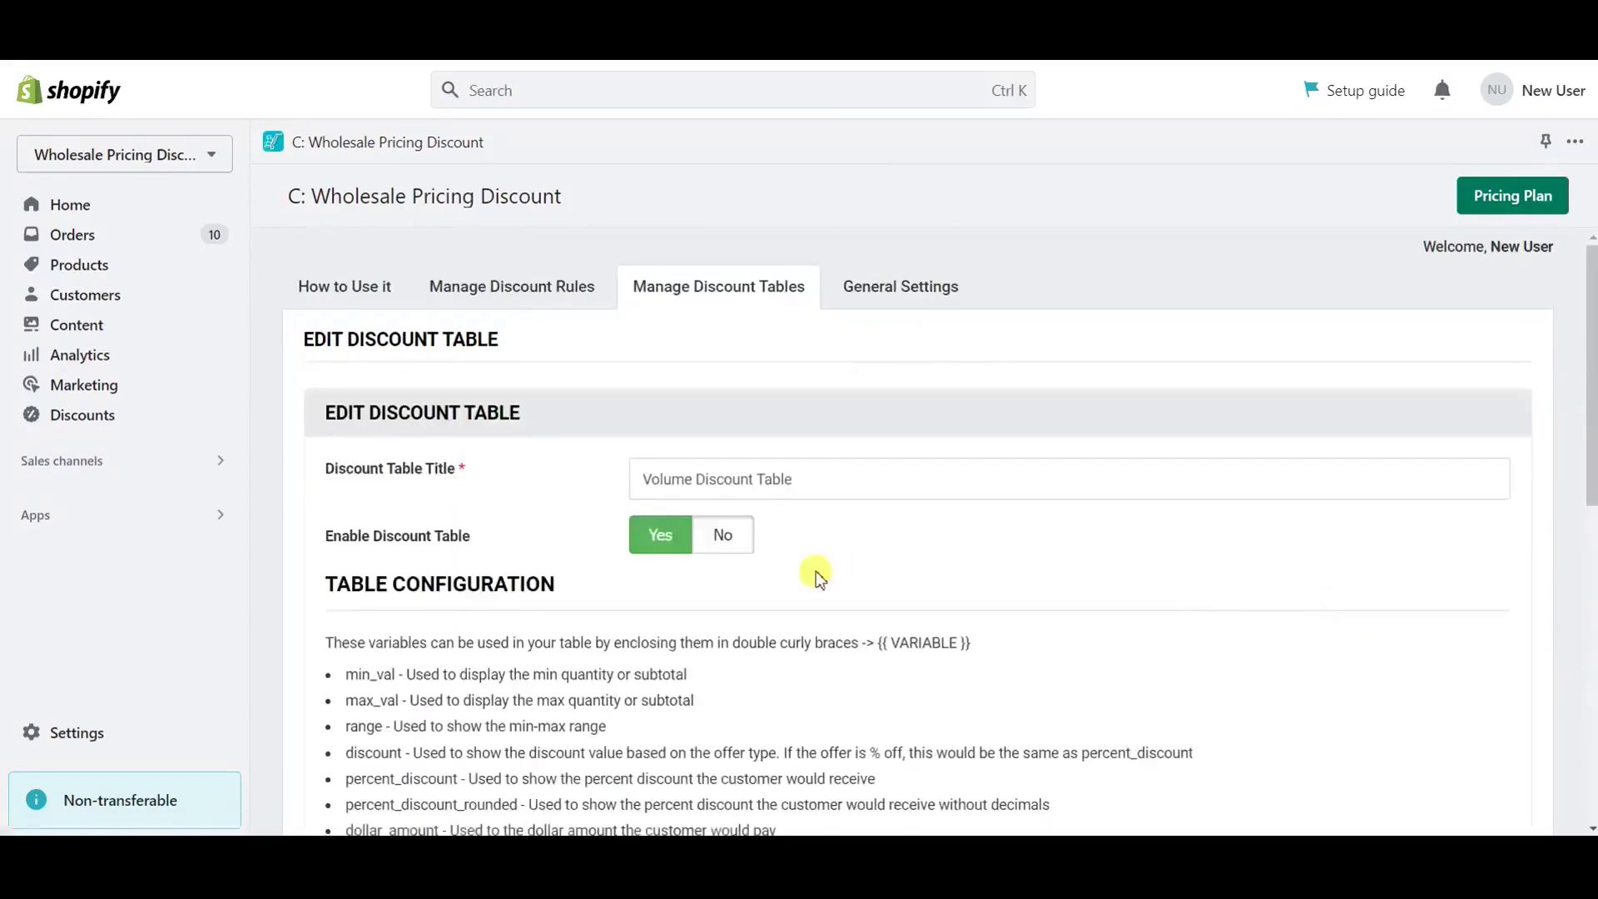
Step: Review the table's available variables and the header and value of its first column
scroll(816, 571, "down", 1)
scroll(666, 476, "down", 2)
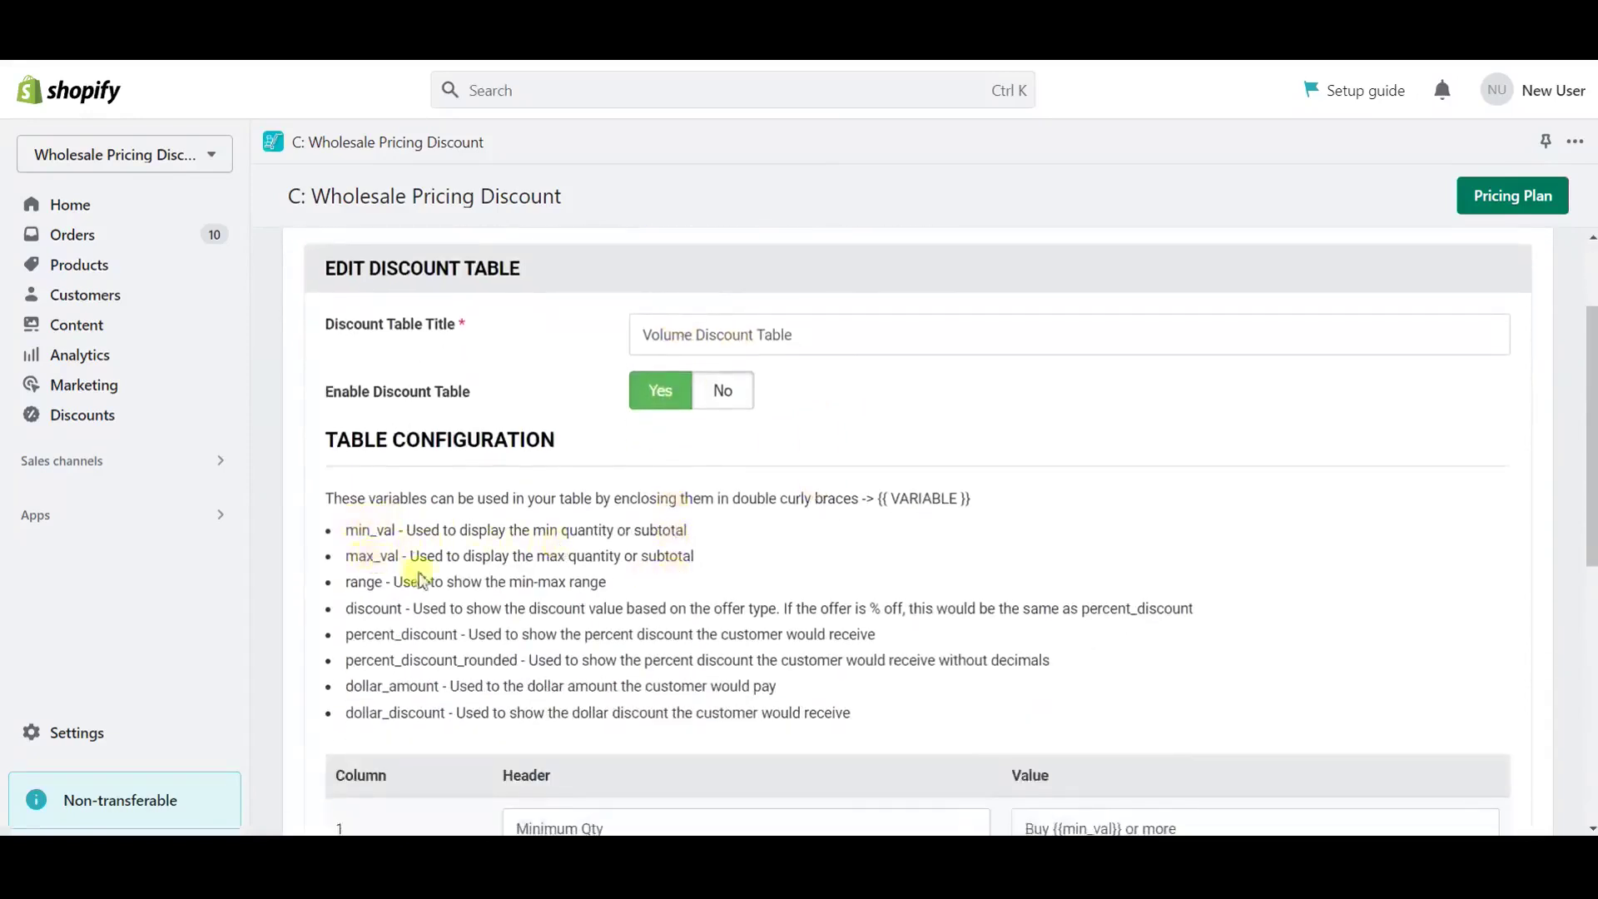
scroll(443, 625, "down", 3)
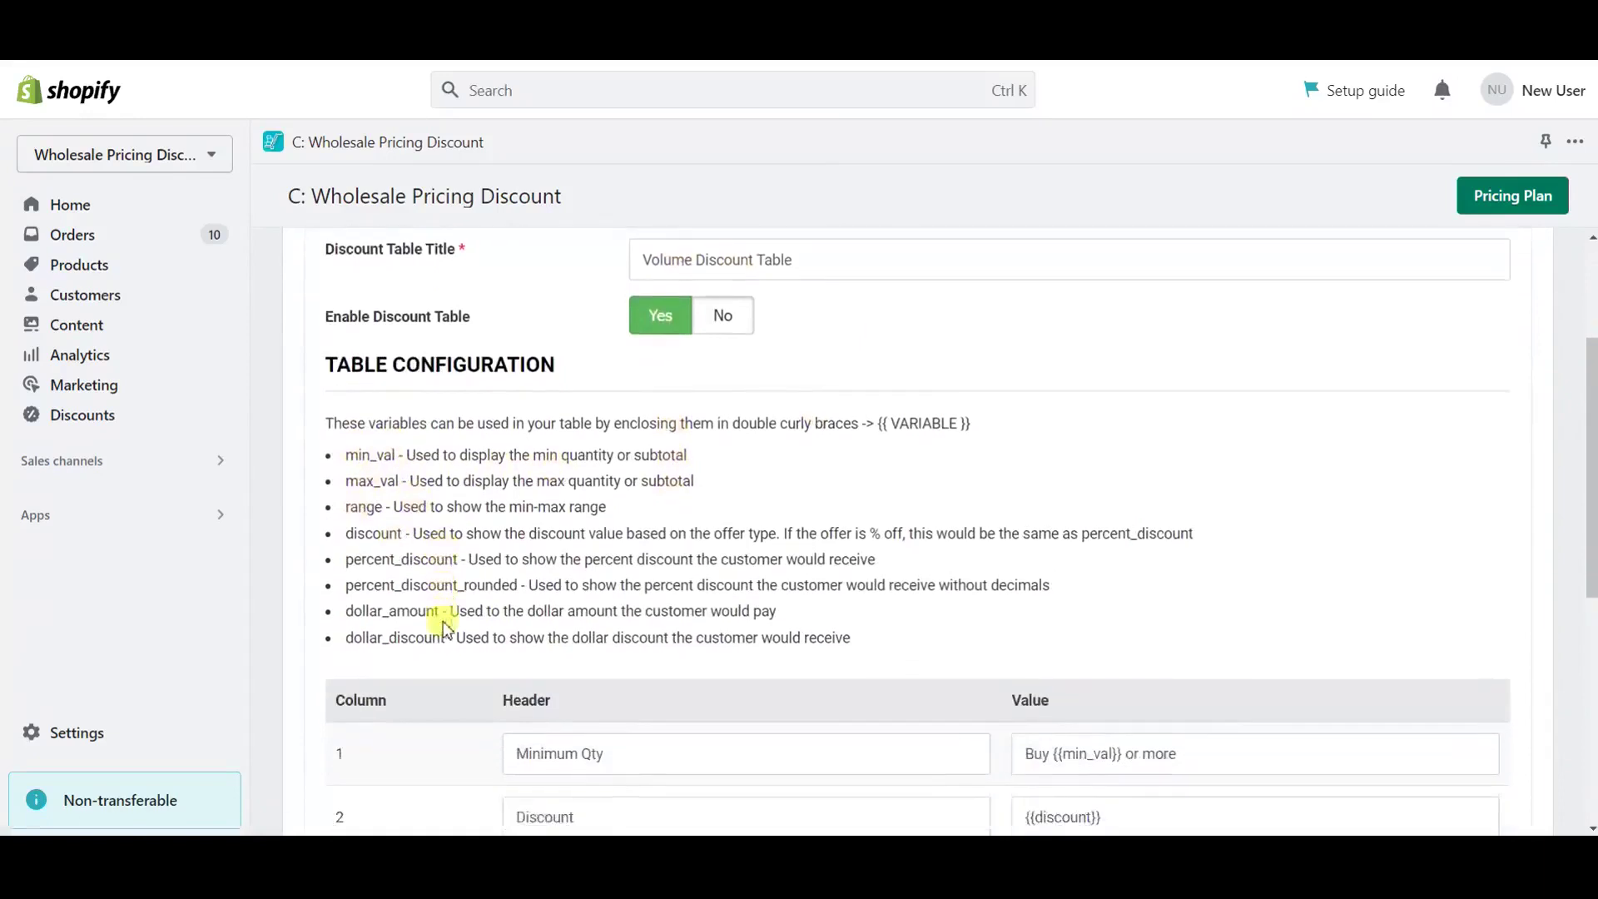
left_click(571, 563)
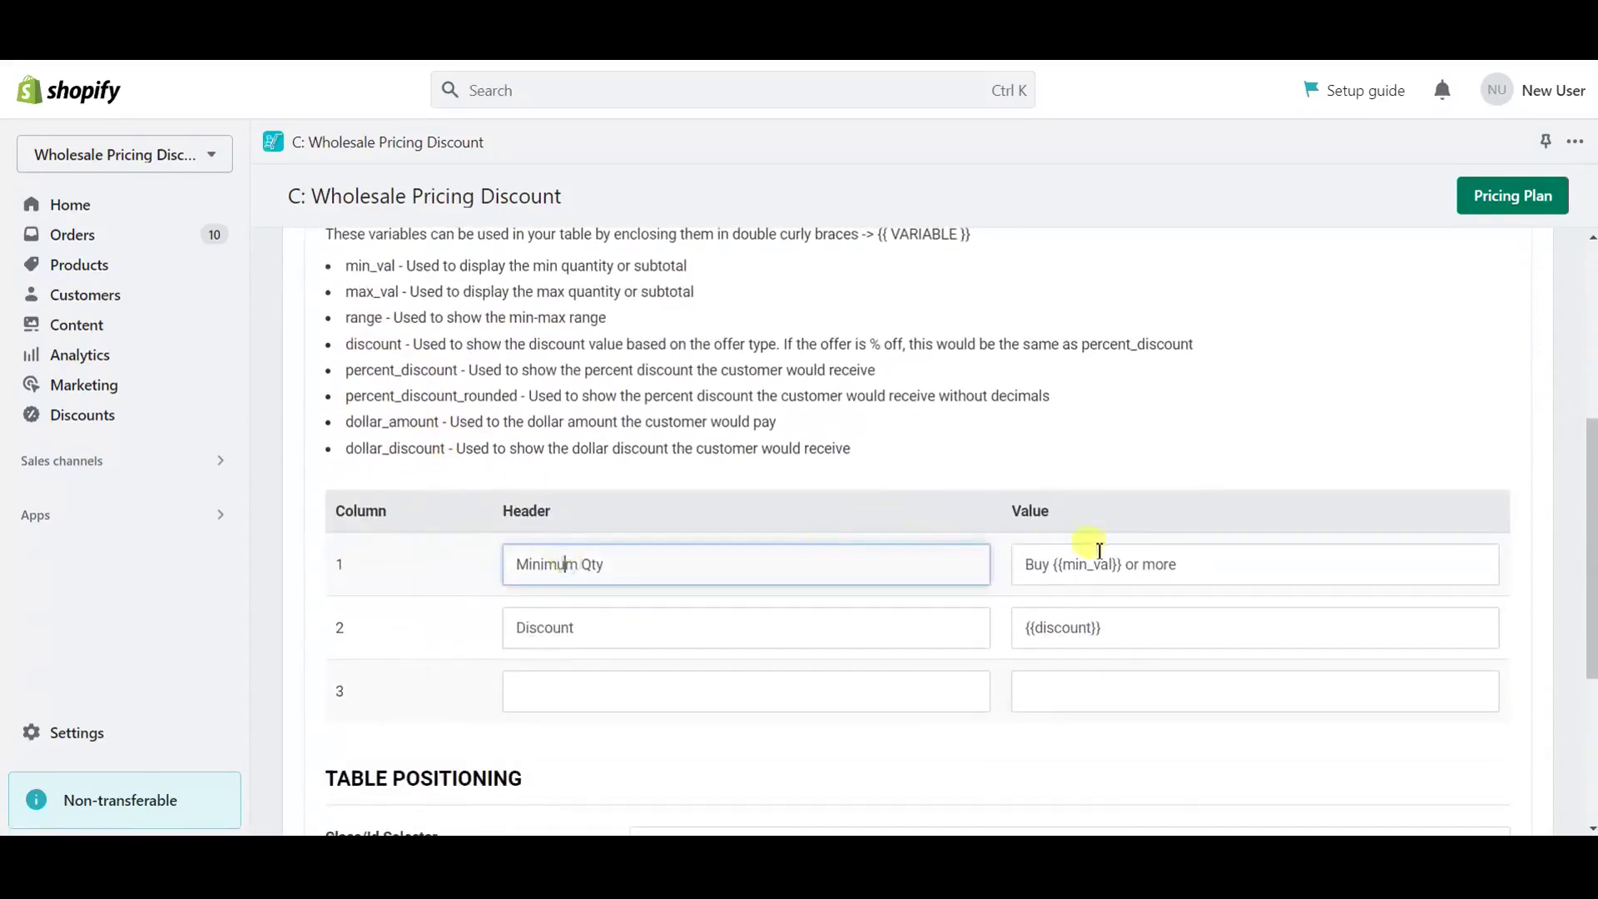
left_click(1107, 560)
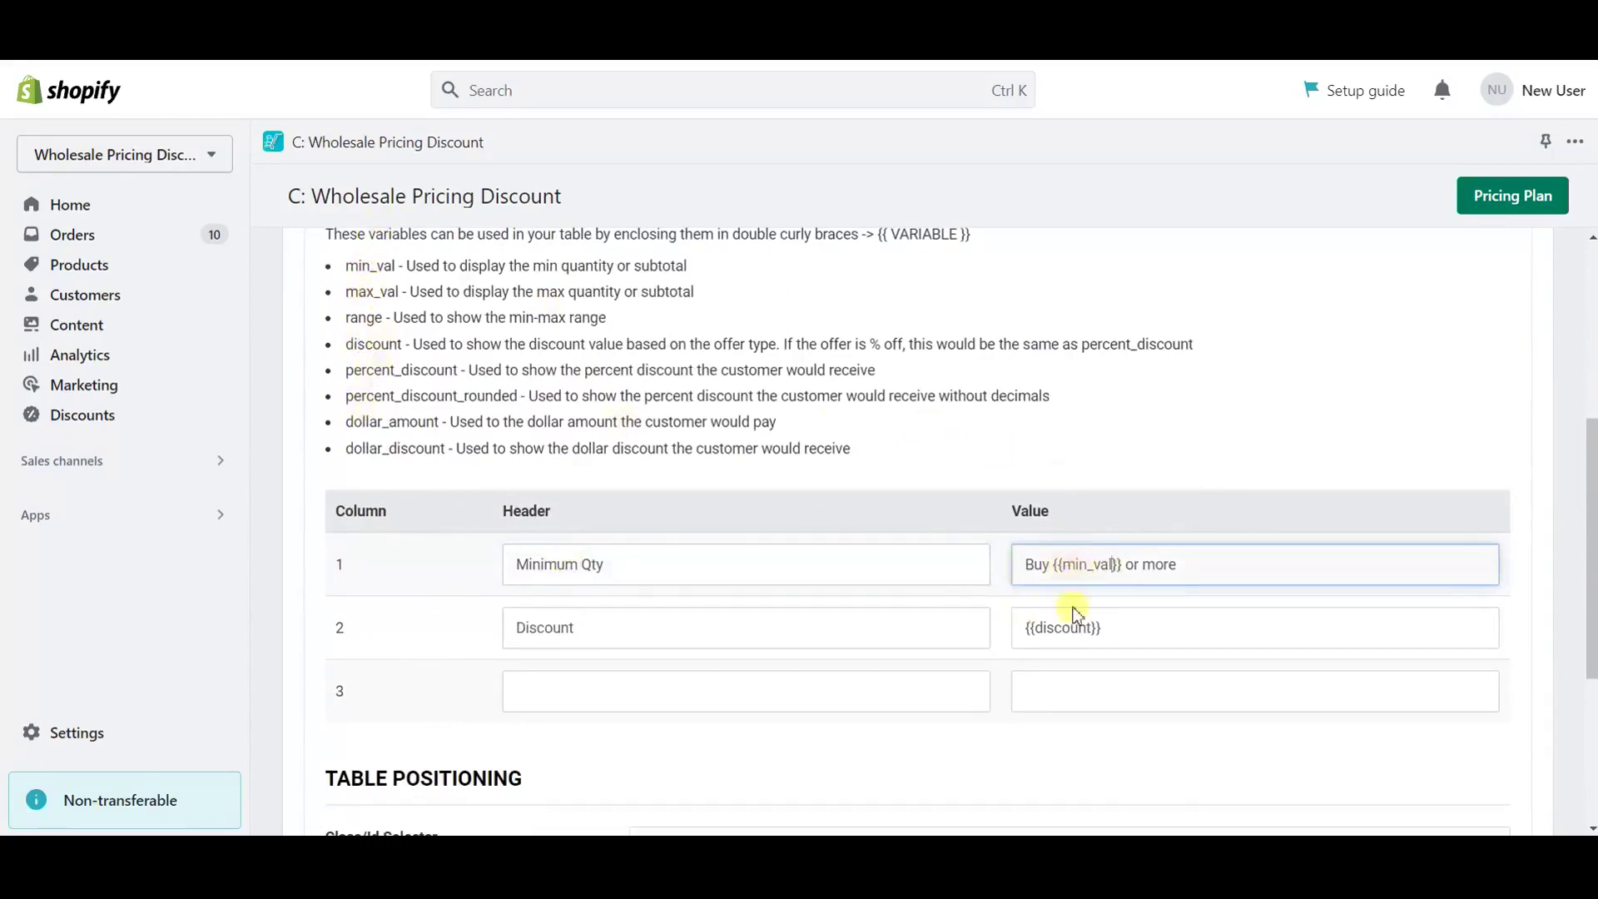
Step: Check the table positioning options and save the Volume Discount Table
scroll(1075, 624, "down", 4)
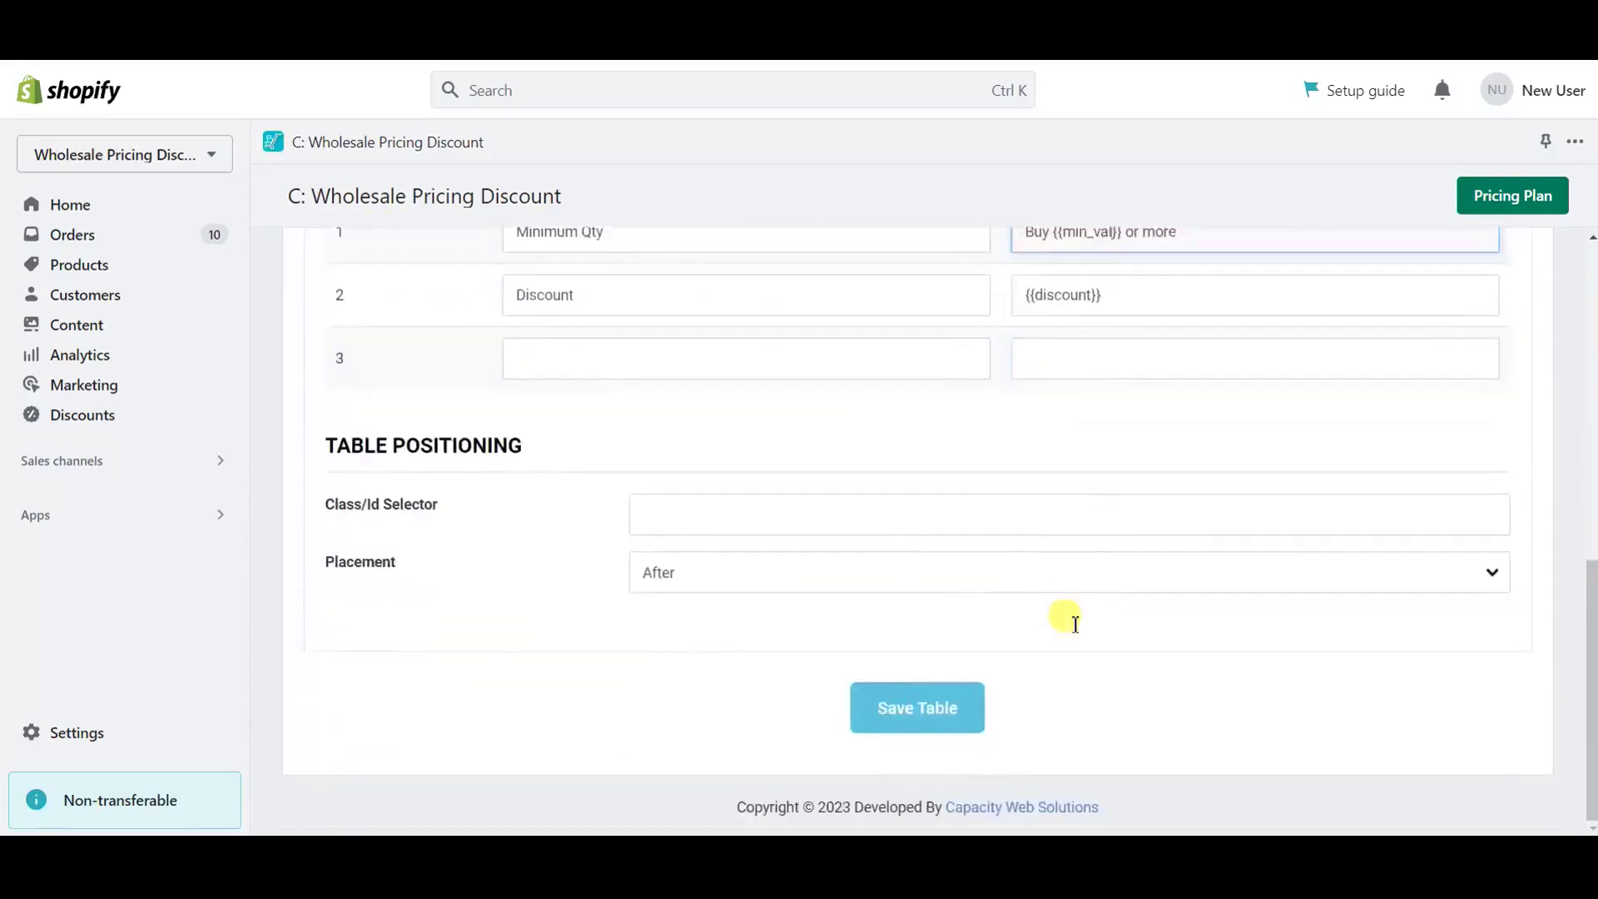
left_click(932, 726)
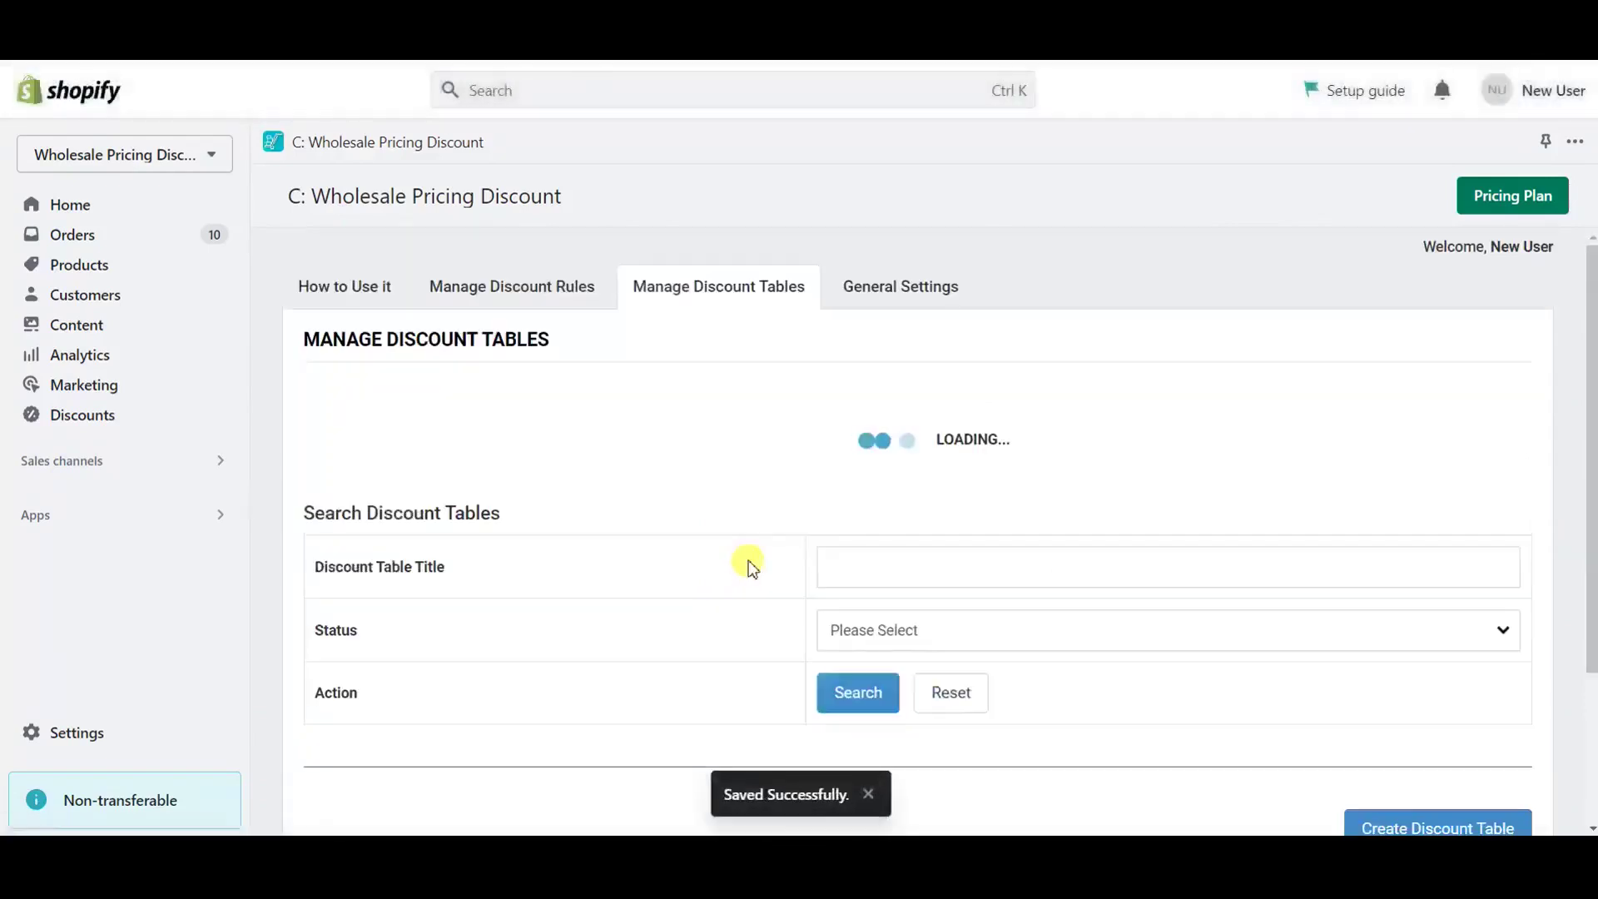
scroll(748, 561, "up", 1)
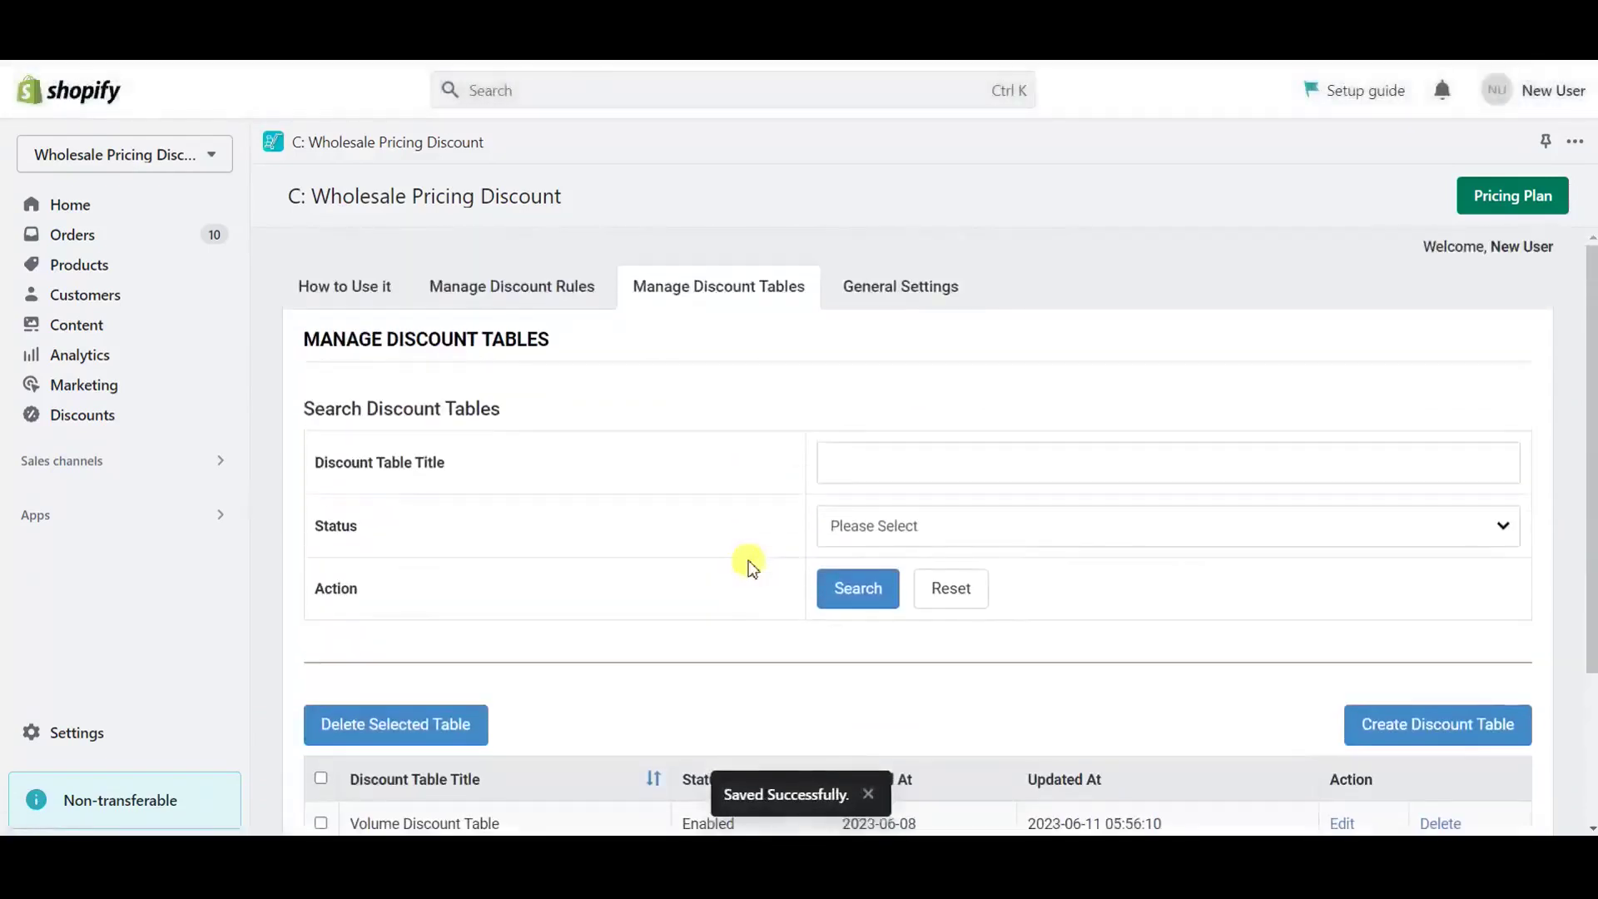
Step: Open the app's general settings, review the general and notification bar options, and preview the notification bar
left_click(884, 290)
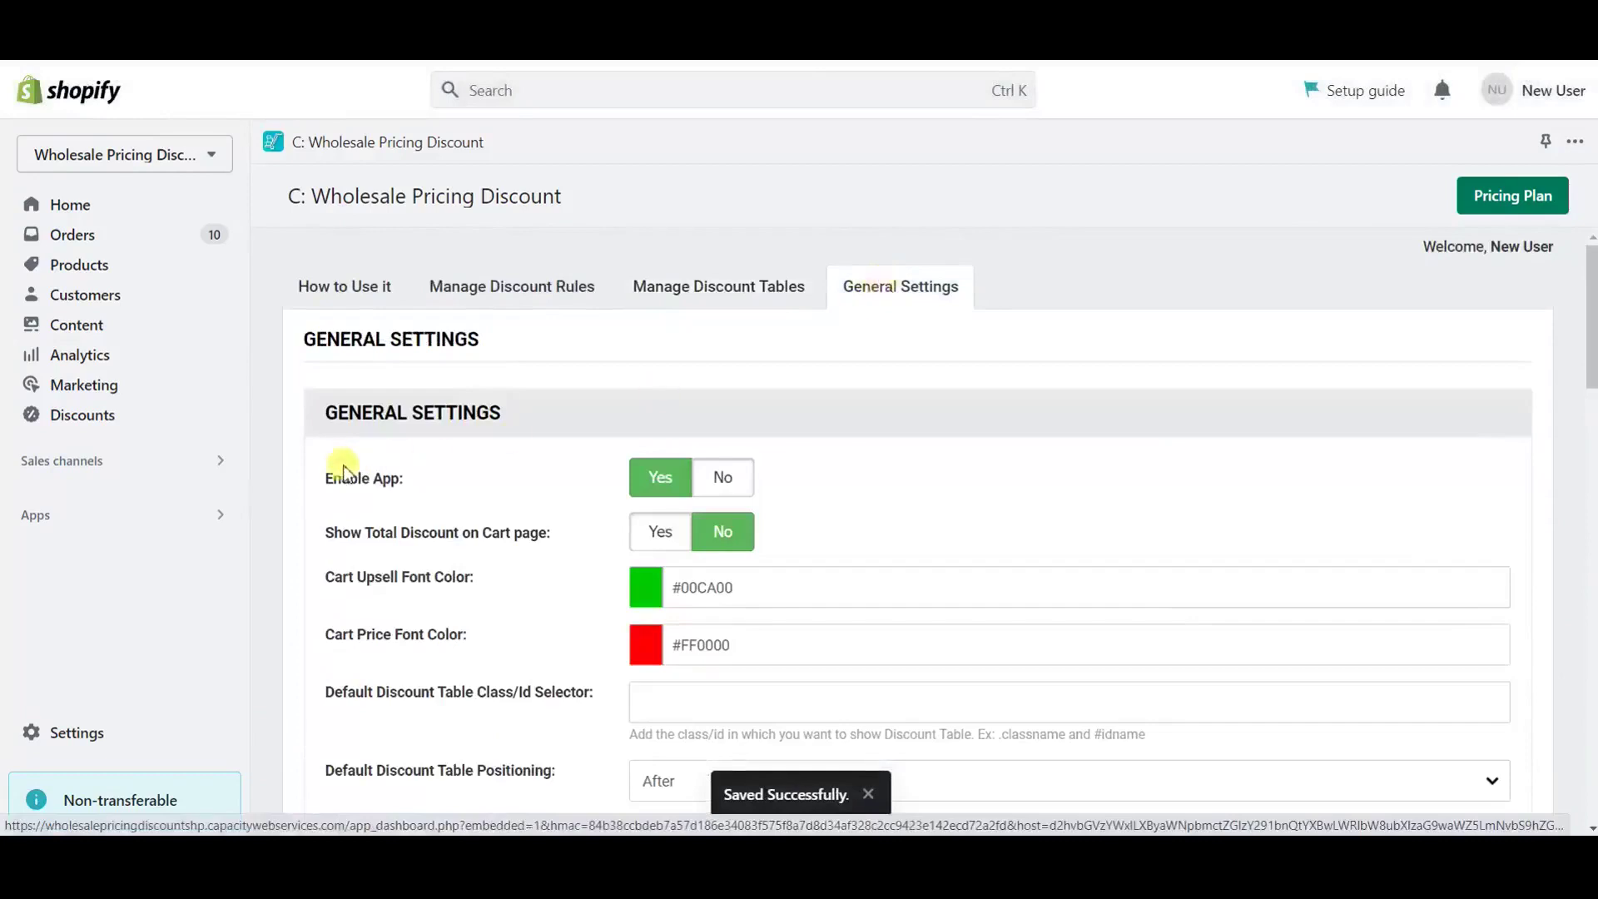
scroll(578, 599, "down", 1)
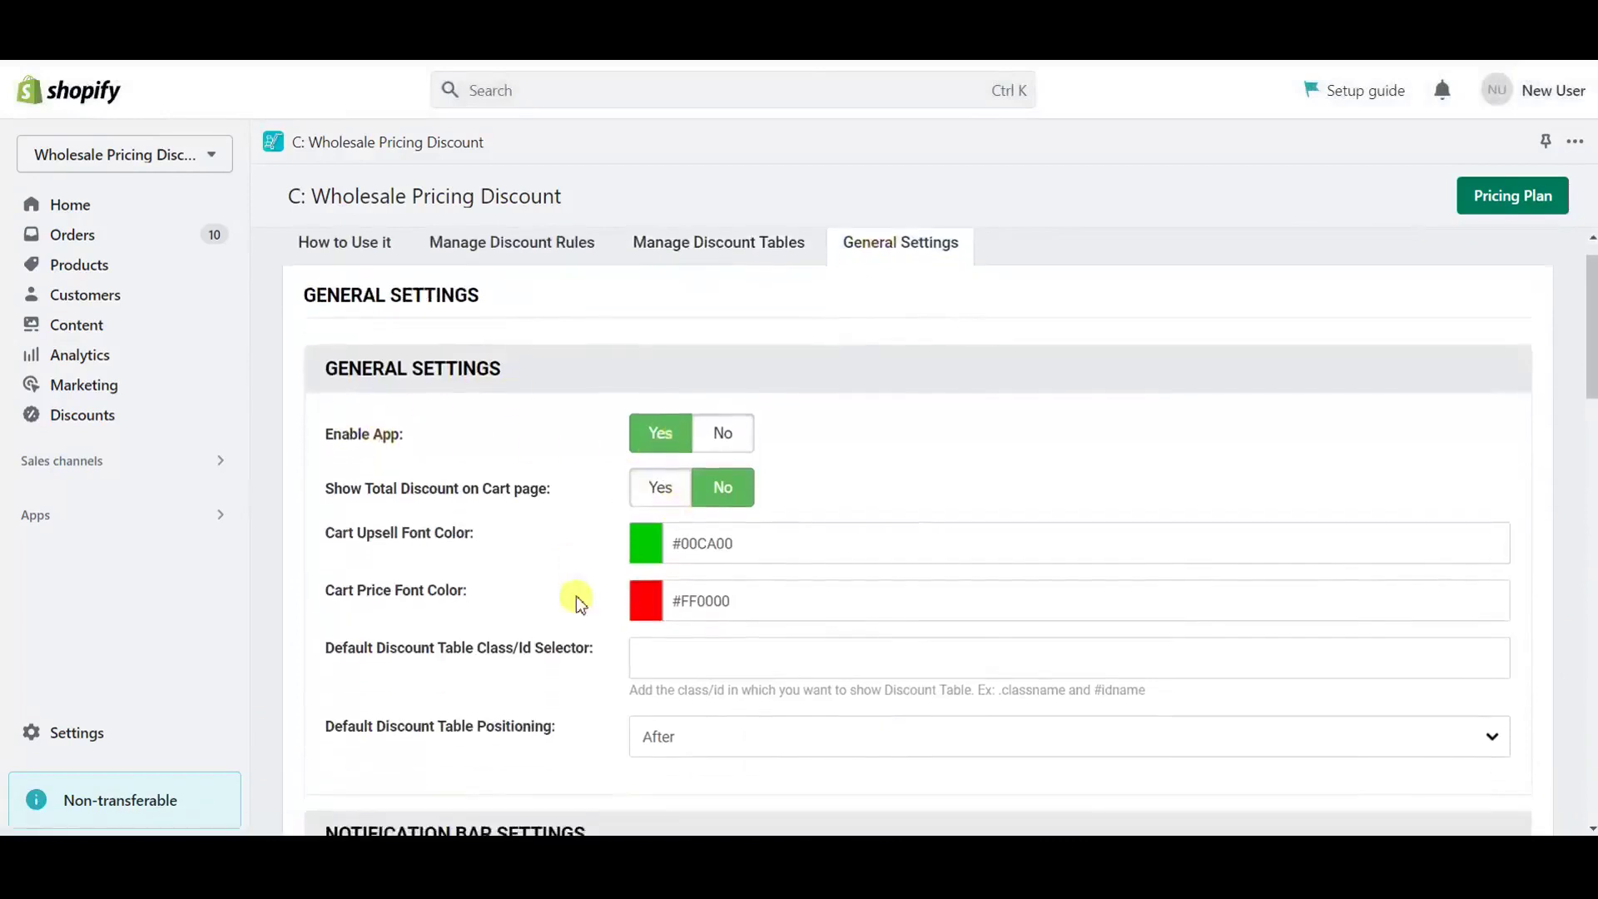
scroll(576, 596, "down", 2)
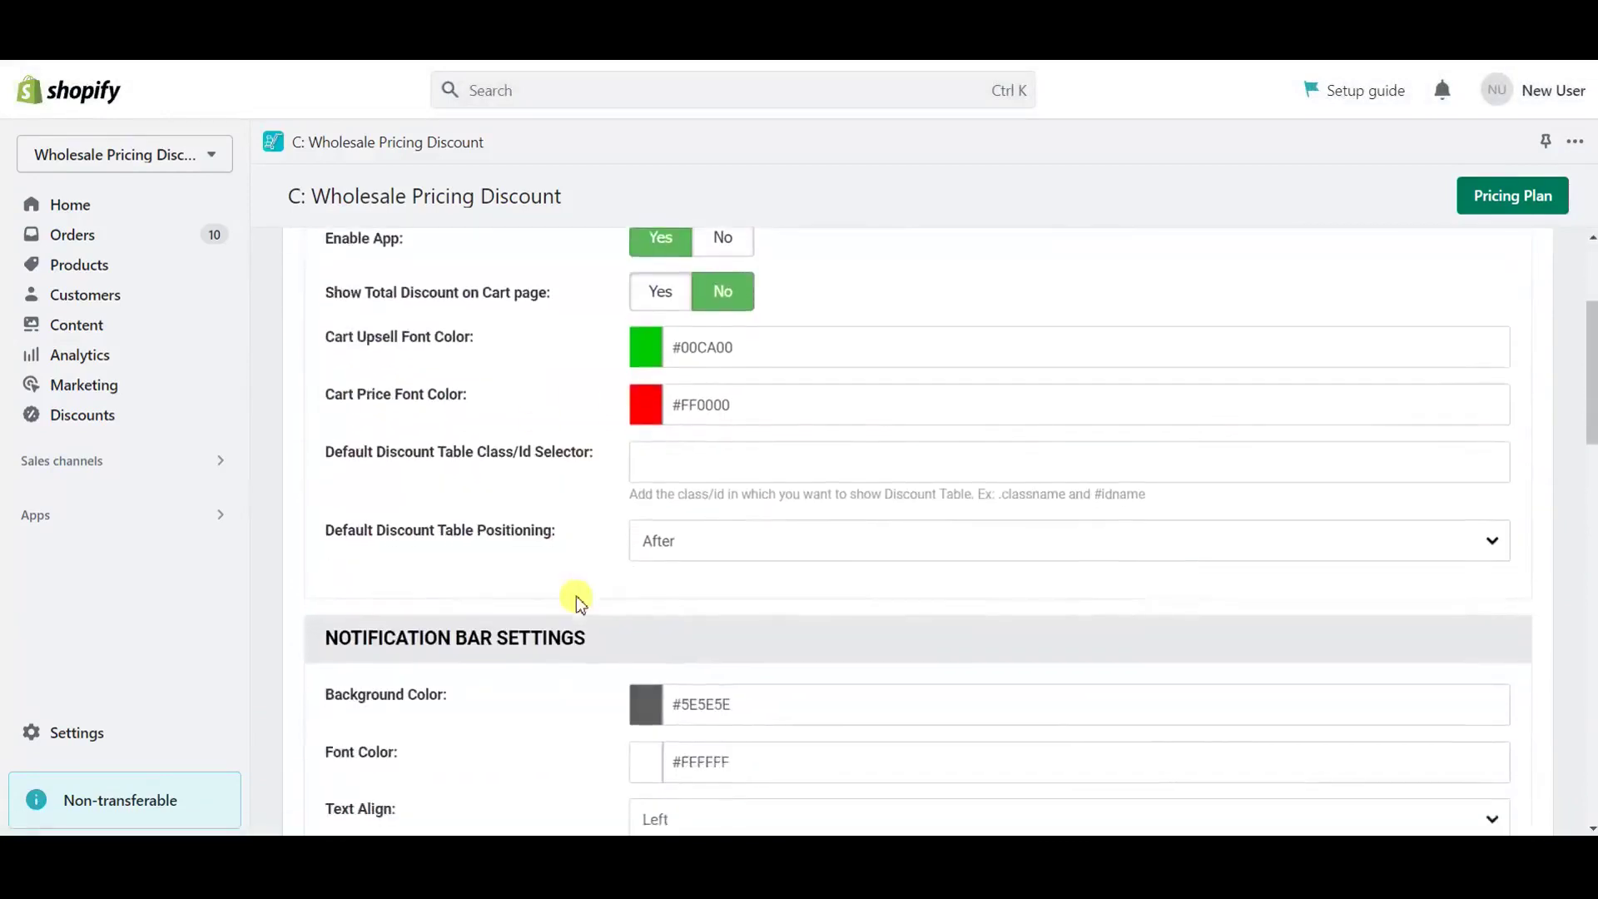
scroll(576, 596, "down", 2)
scroll(575, 596, "down", 1)
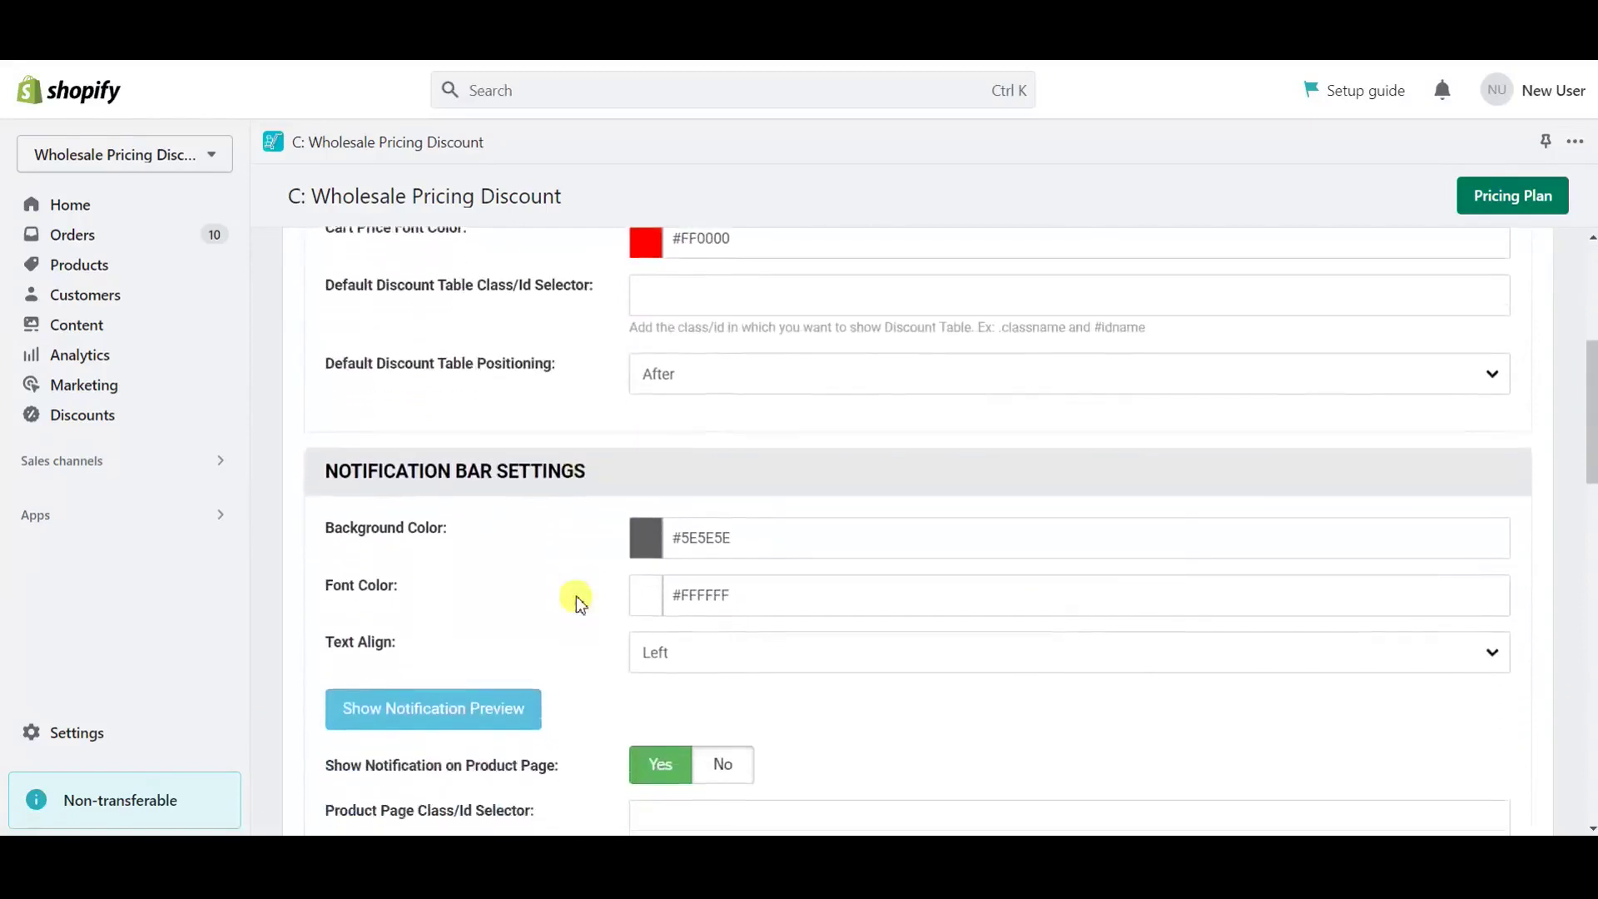
left_click(468, 650)
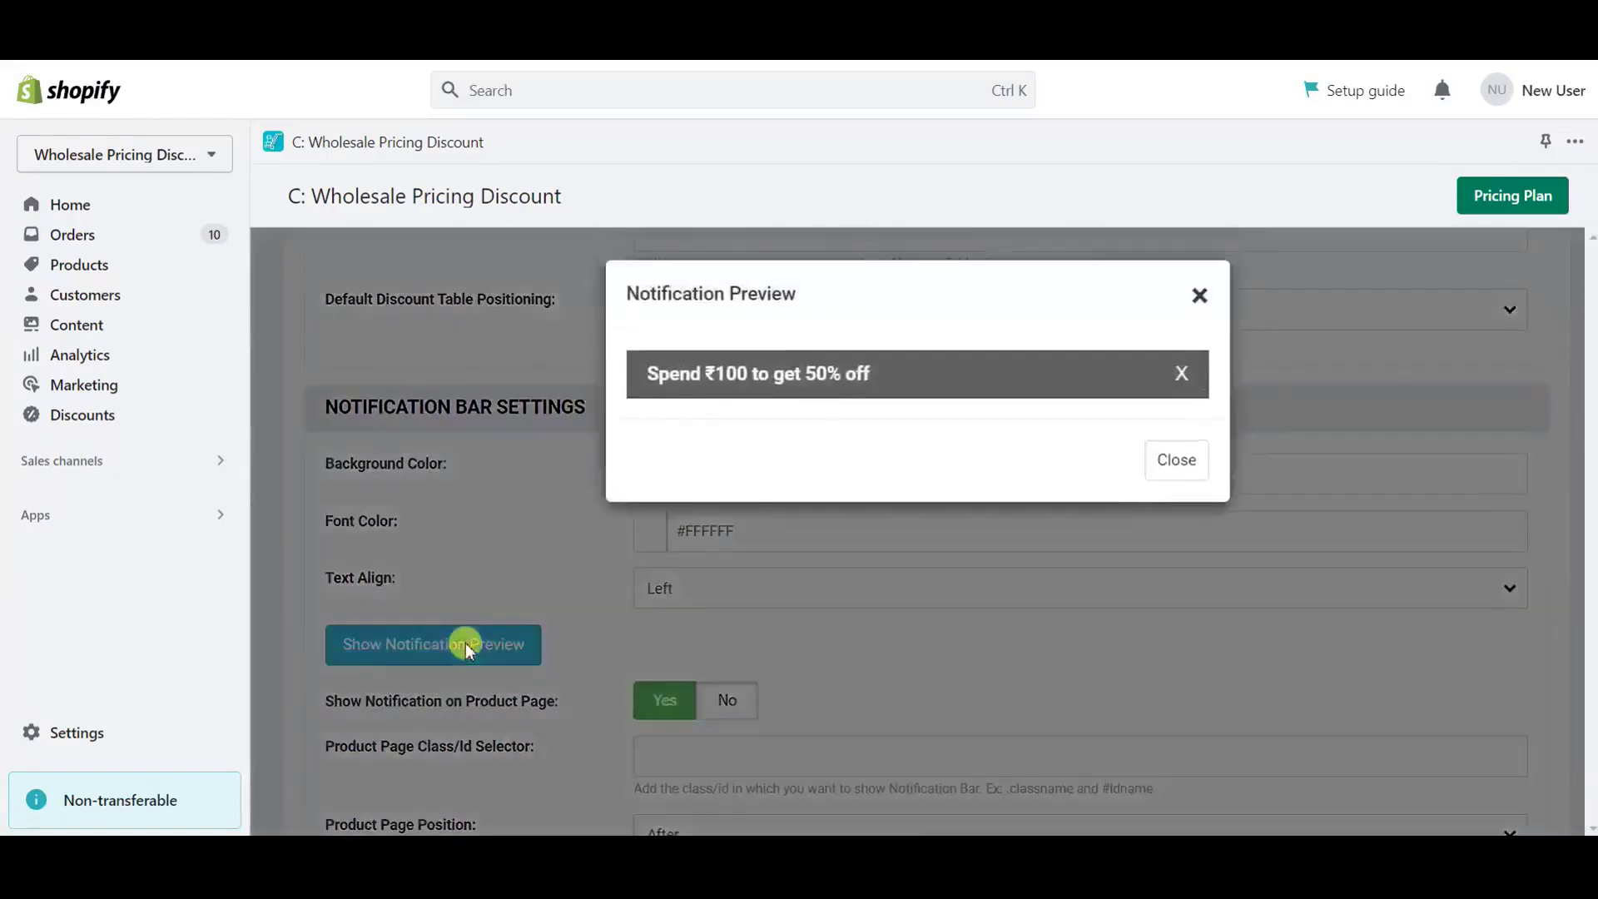
left_click(1173, 463)
Step: Set the notification bar's font color to #CA1AFF and preview the notification
scroll(683, 516, "down", 1)
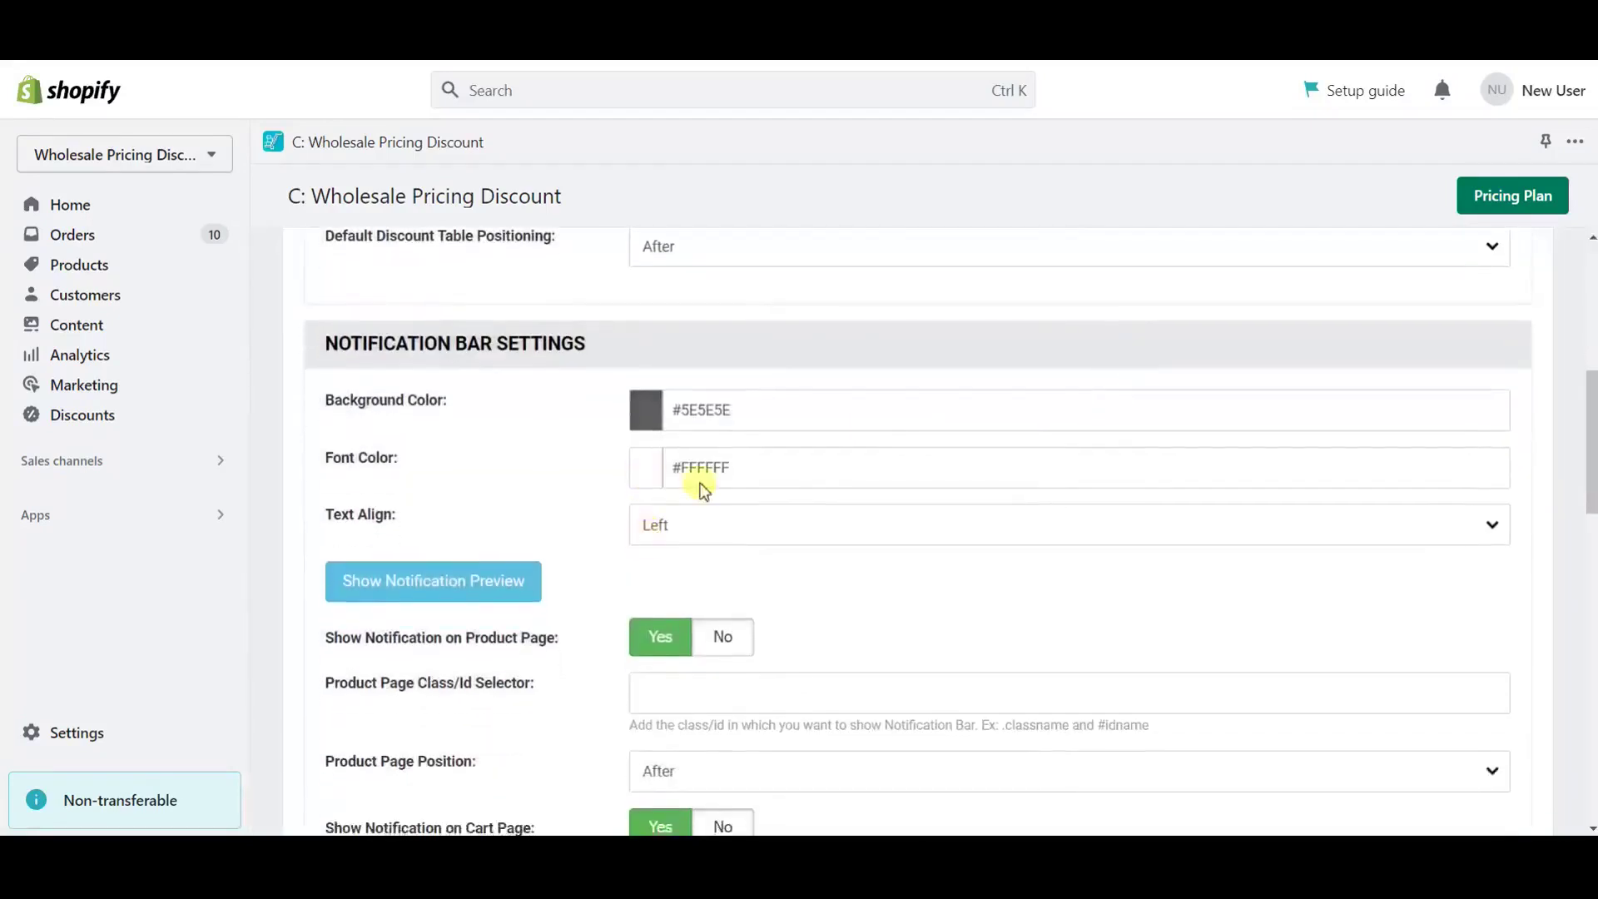
left_click(725, 470)
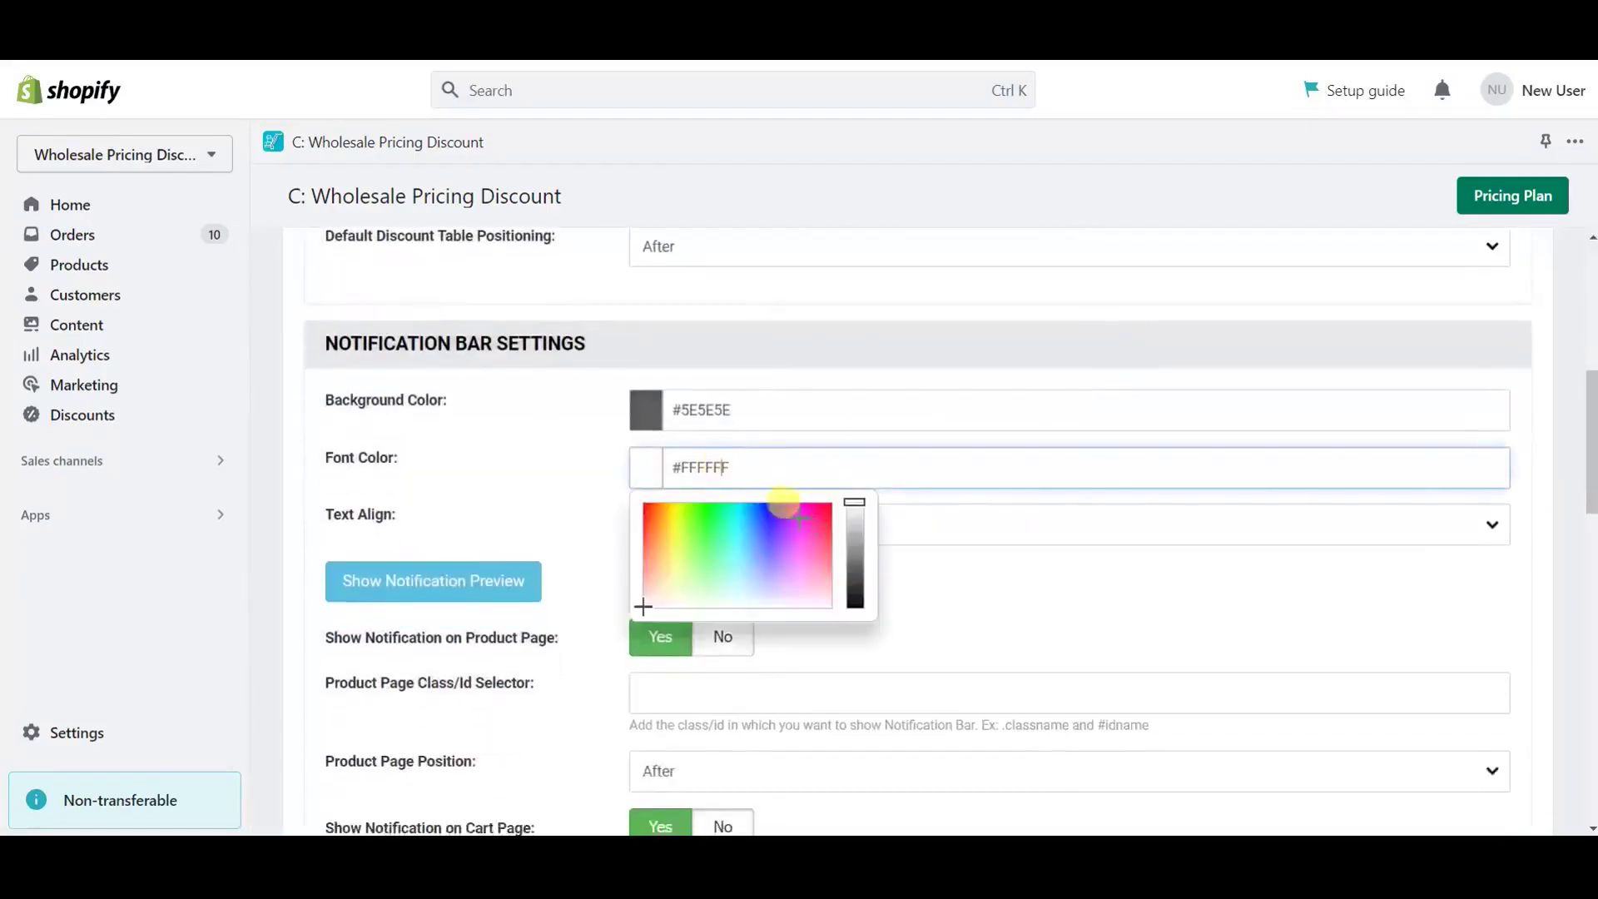
left_click(783, 503)
left_click(537, 468)
left_click(468, 582)
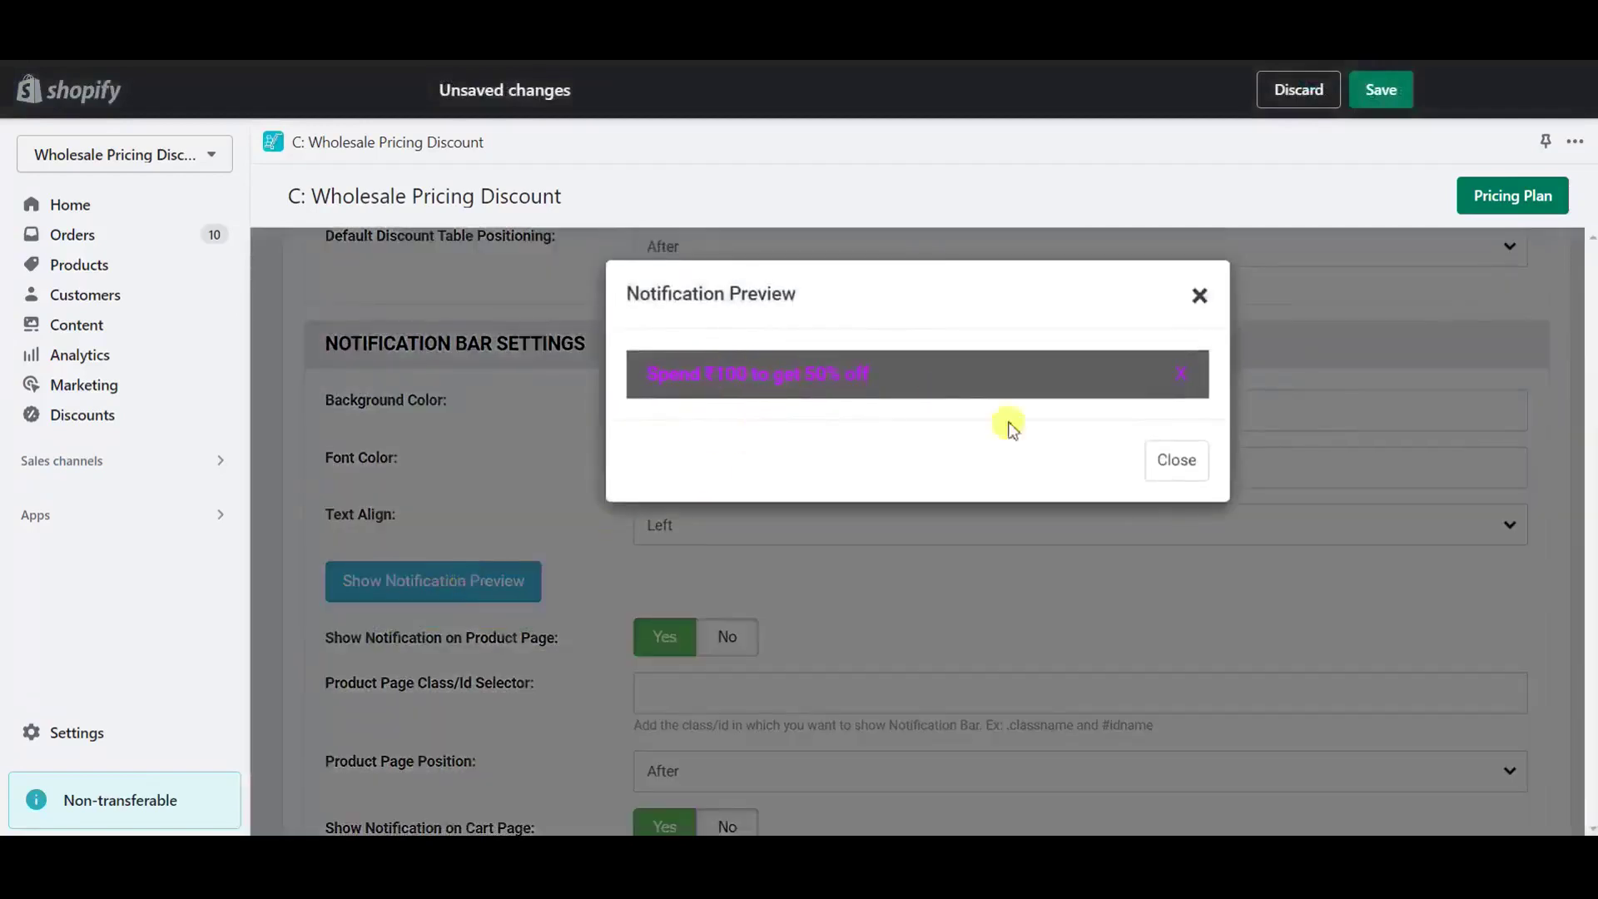
left_click(1161, 463)
Step: Review the product and cart page notification options and the title, head and body styles for discount tables
scroll(918, 580, "down", 2)
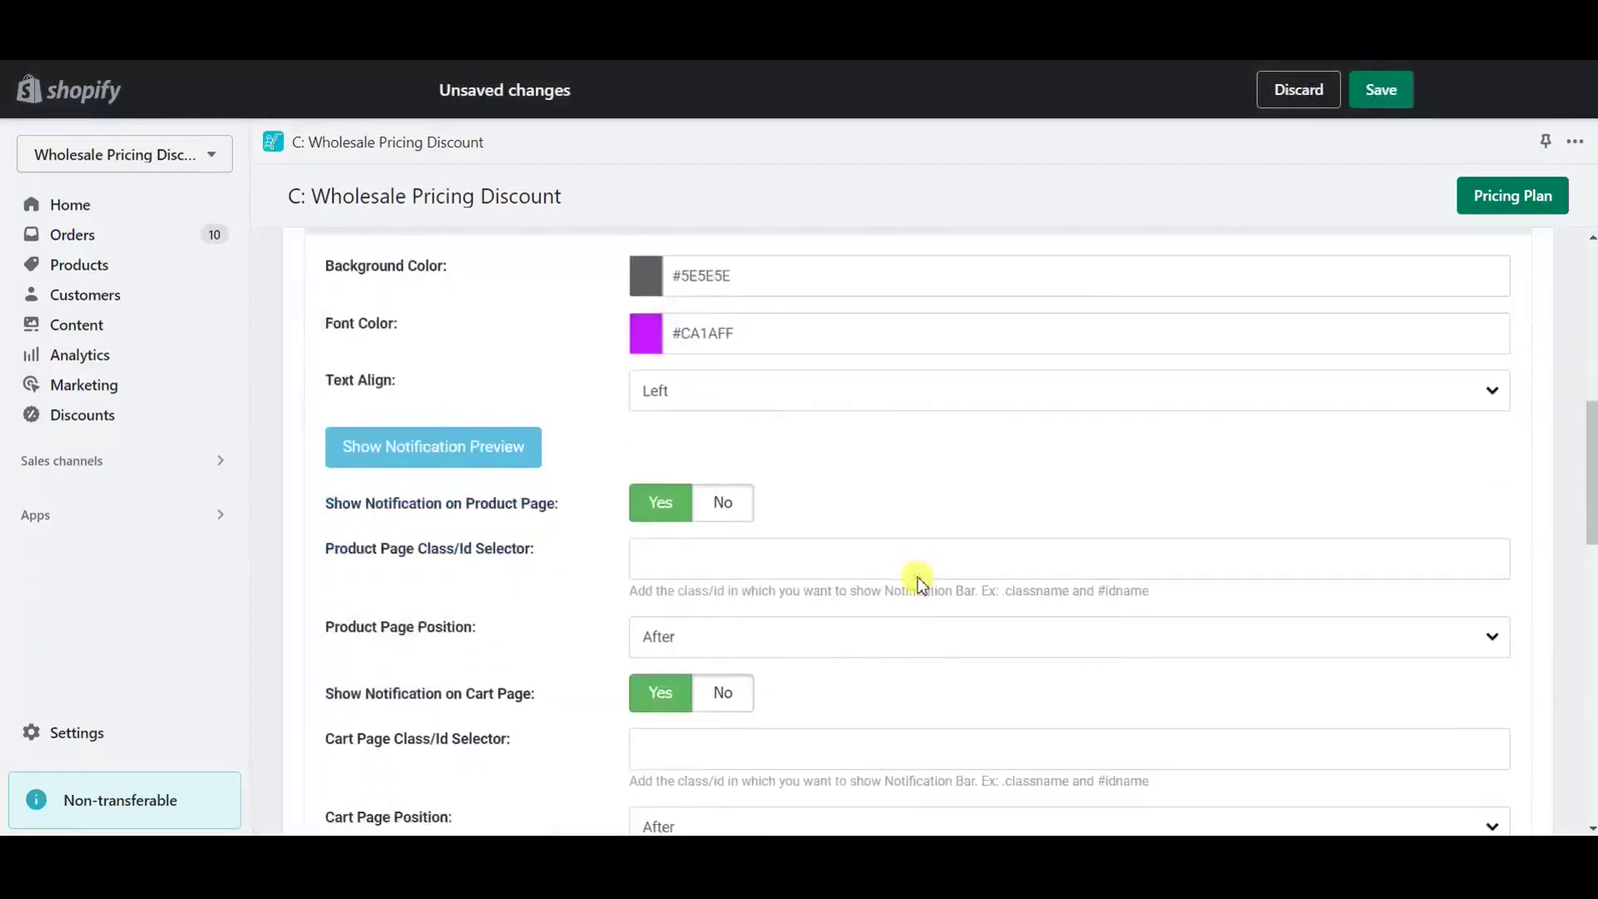
scroll(920, 580, "down", 3)
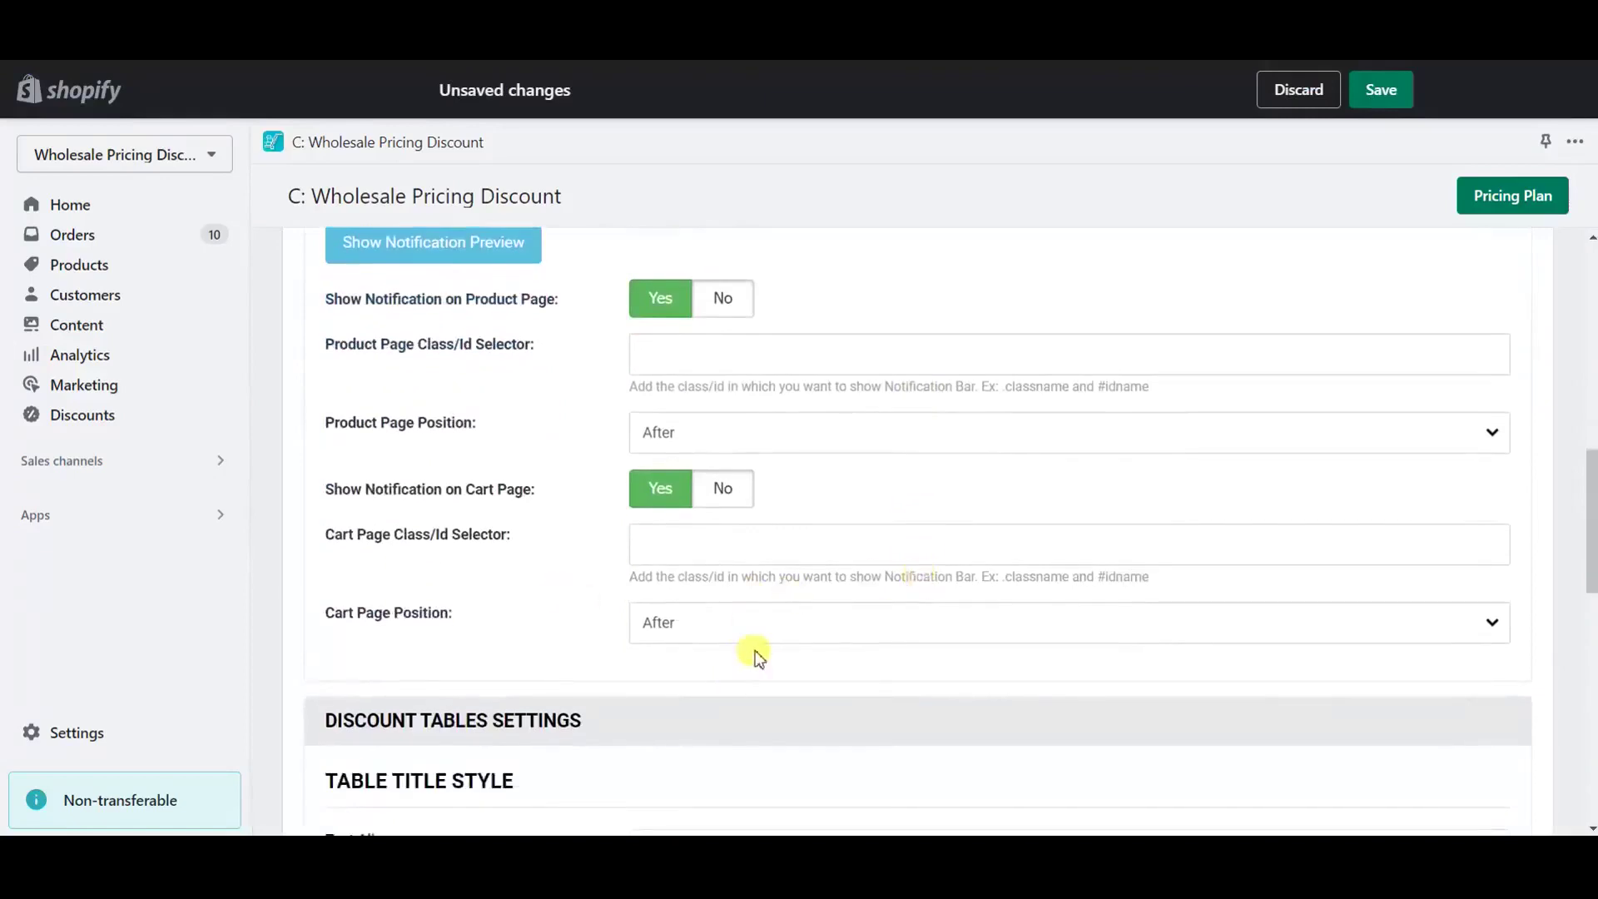
scroll(755, 655, "down", 4)
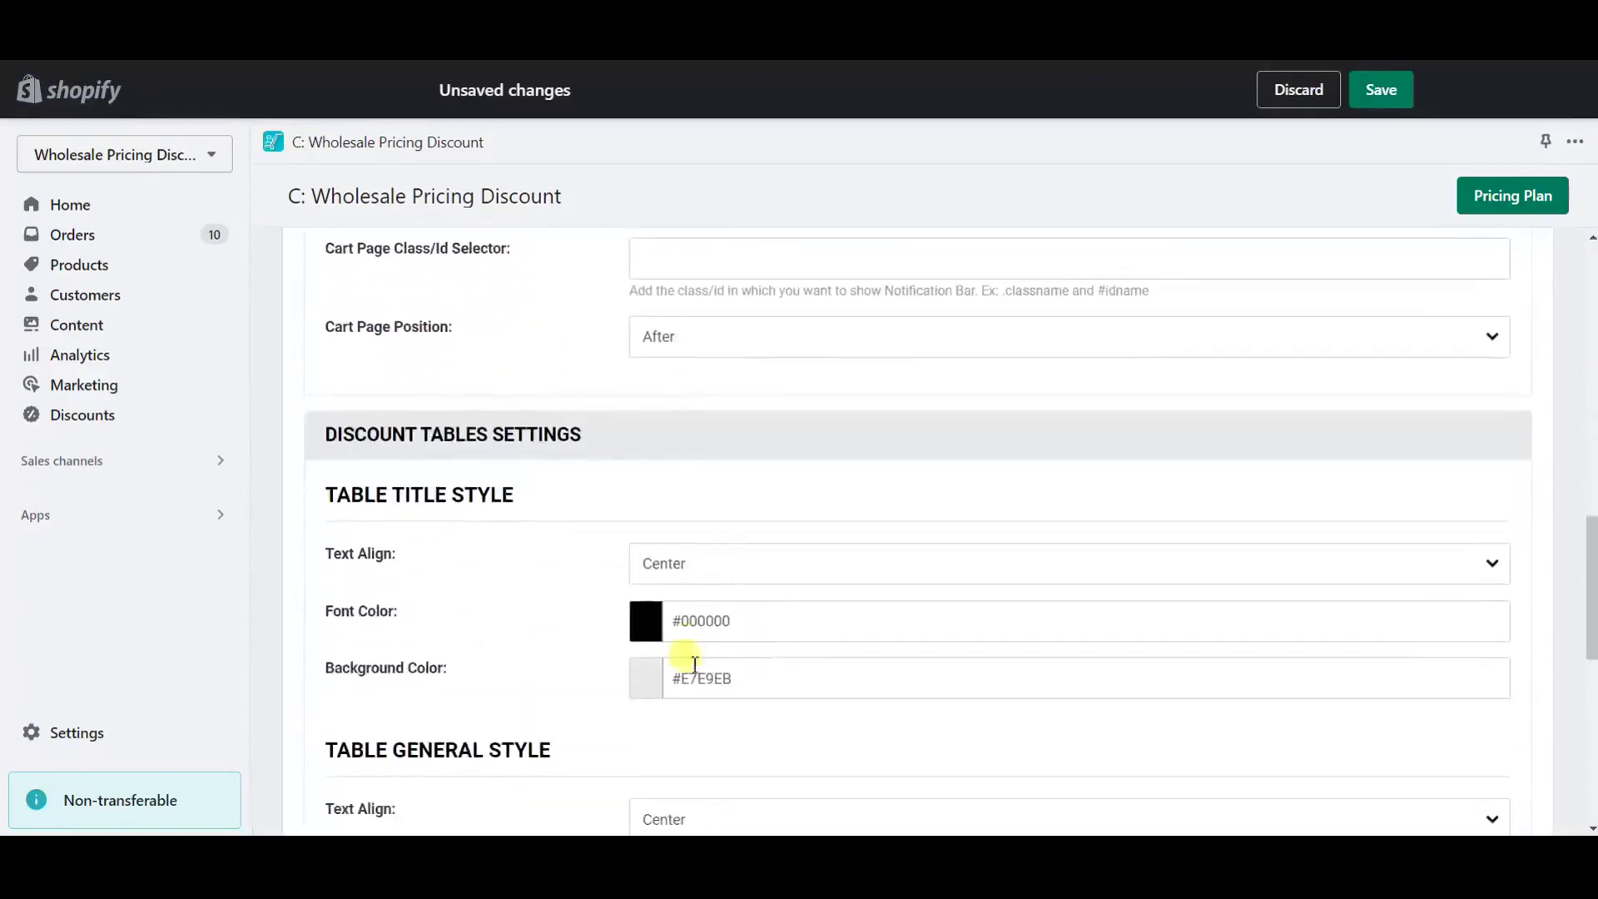
scroll(736, 631, "down", 6)
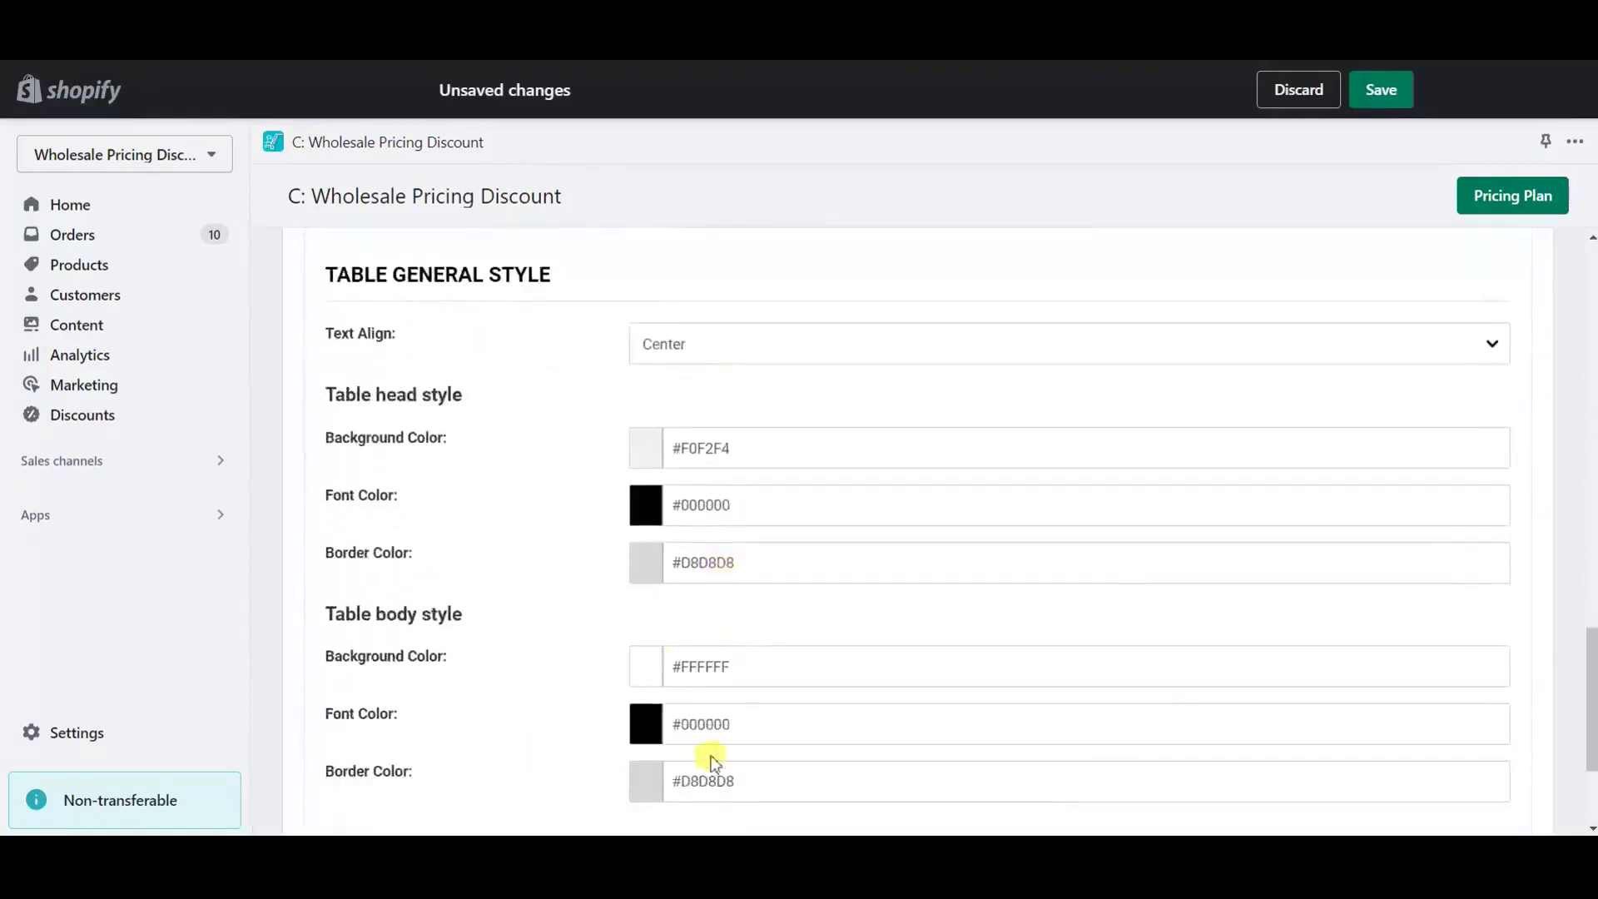
scroll(768, 730, "down", 3)
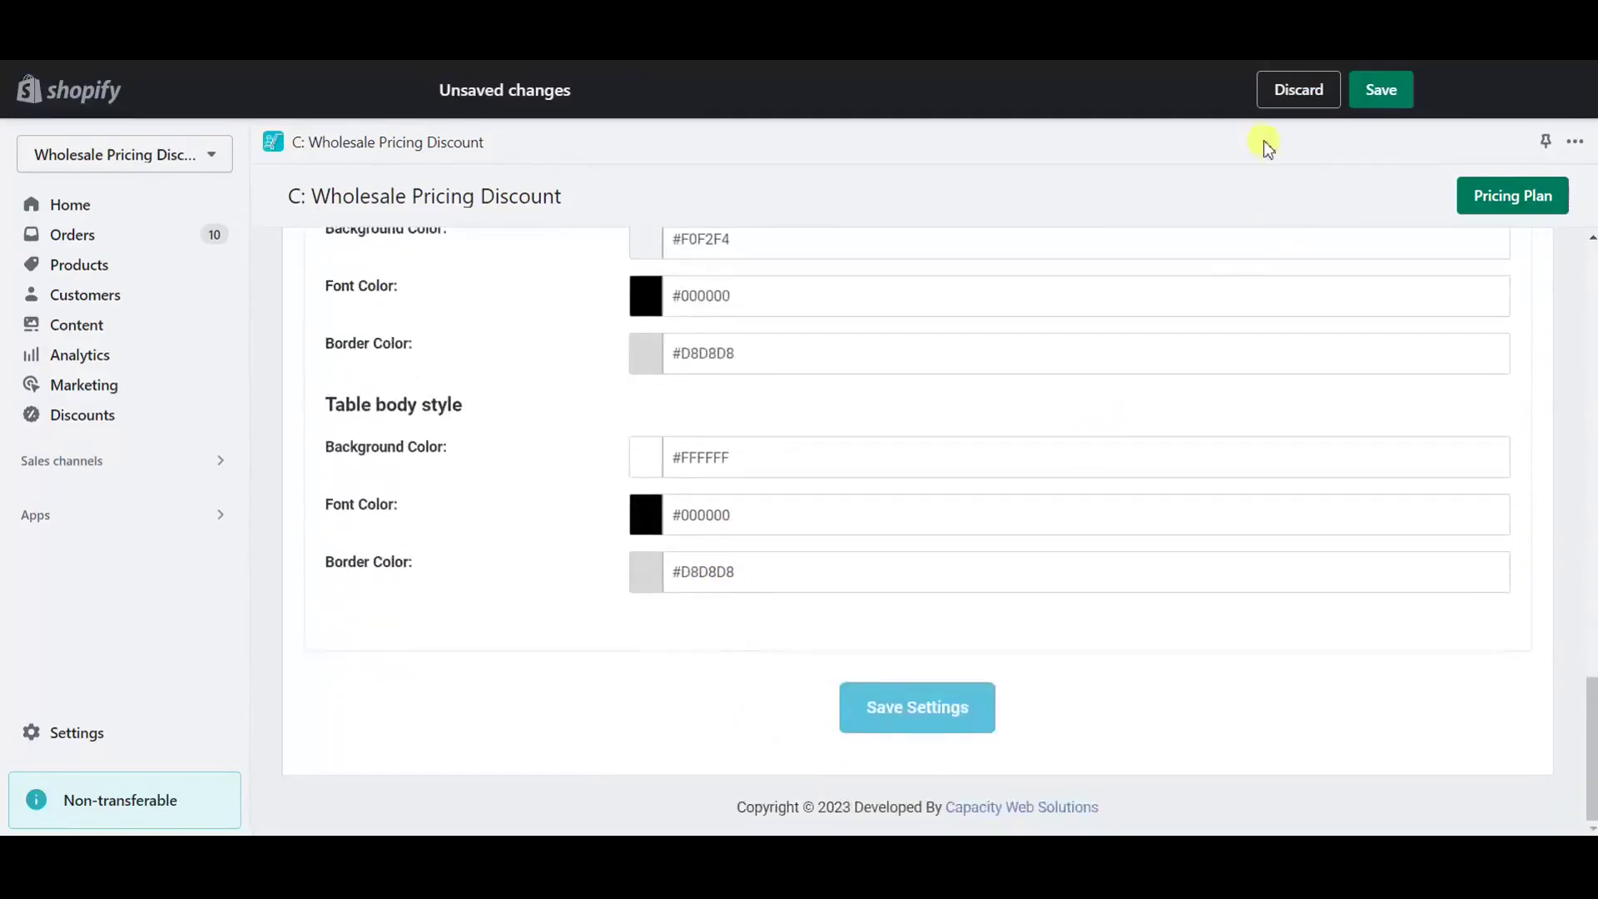
Step: Discard all unsaved changes to the general settings
left_click(1273, 92)
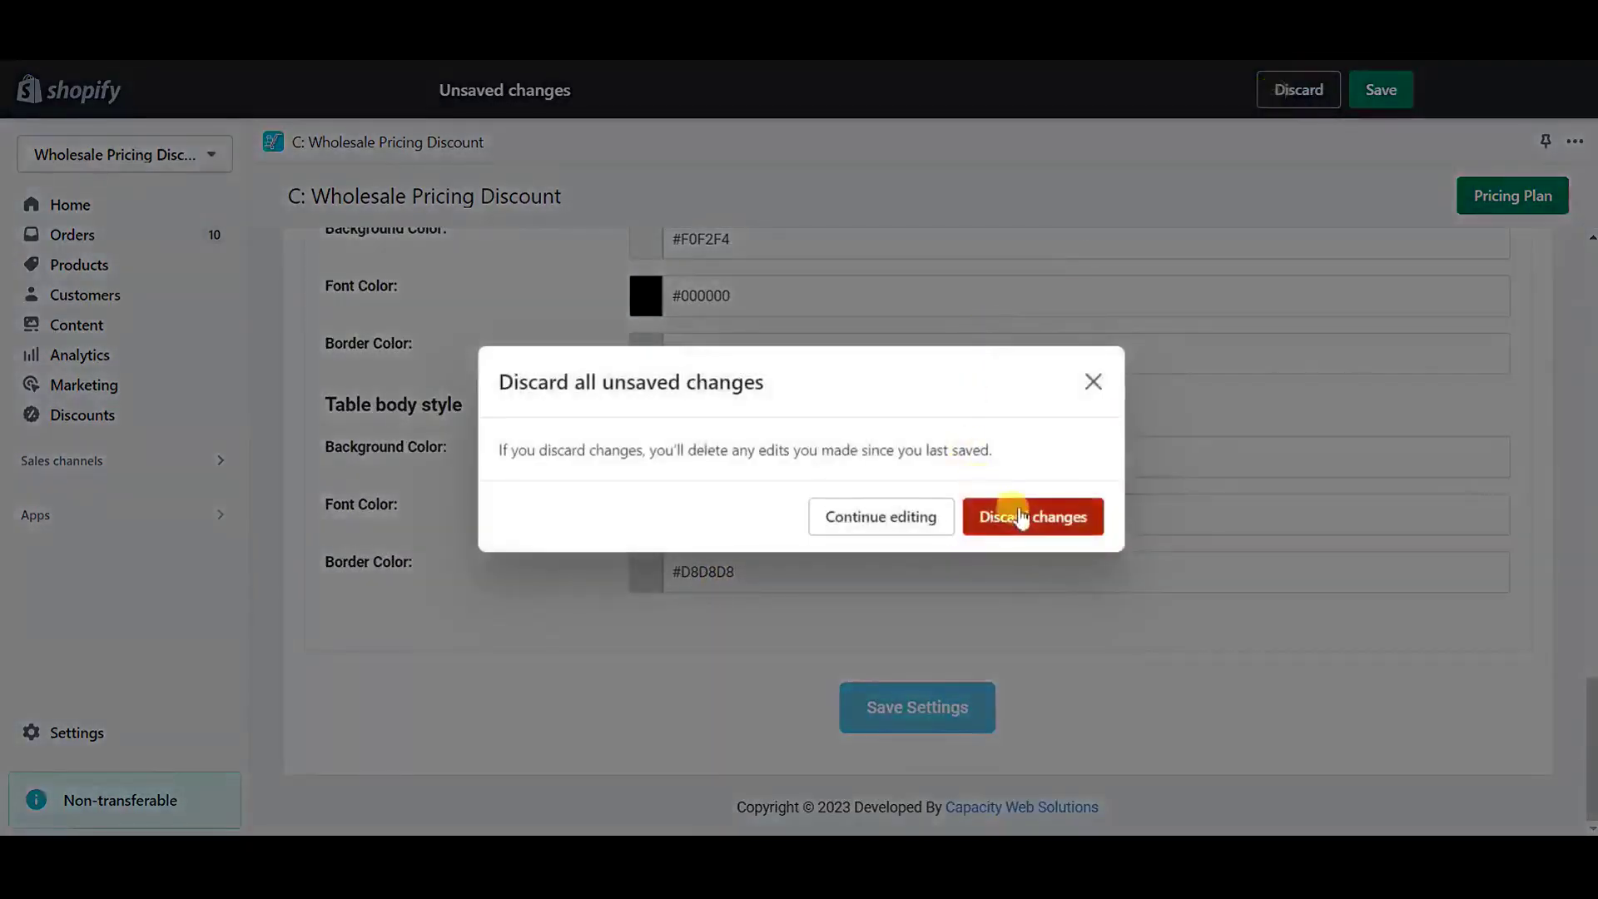
left_click(1015, 512)
scroll(778, 558, "up", 10)
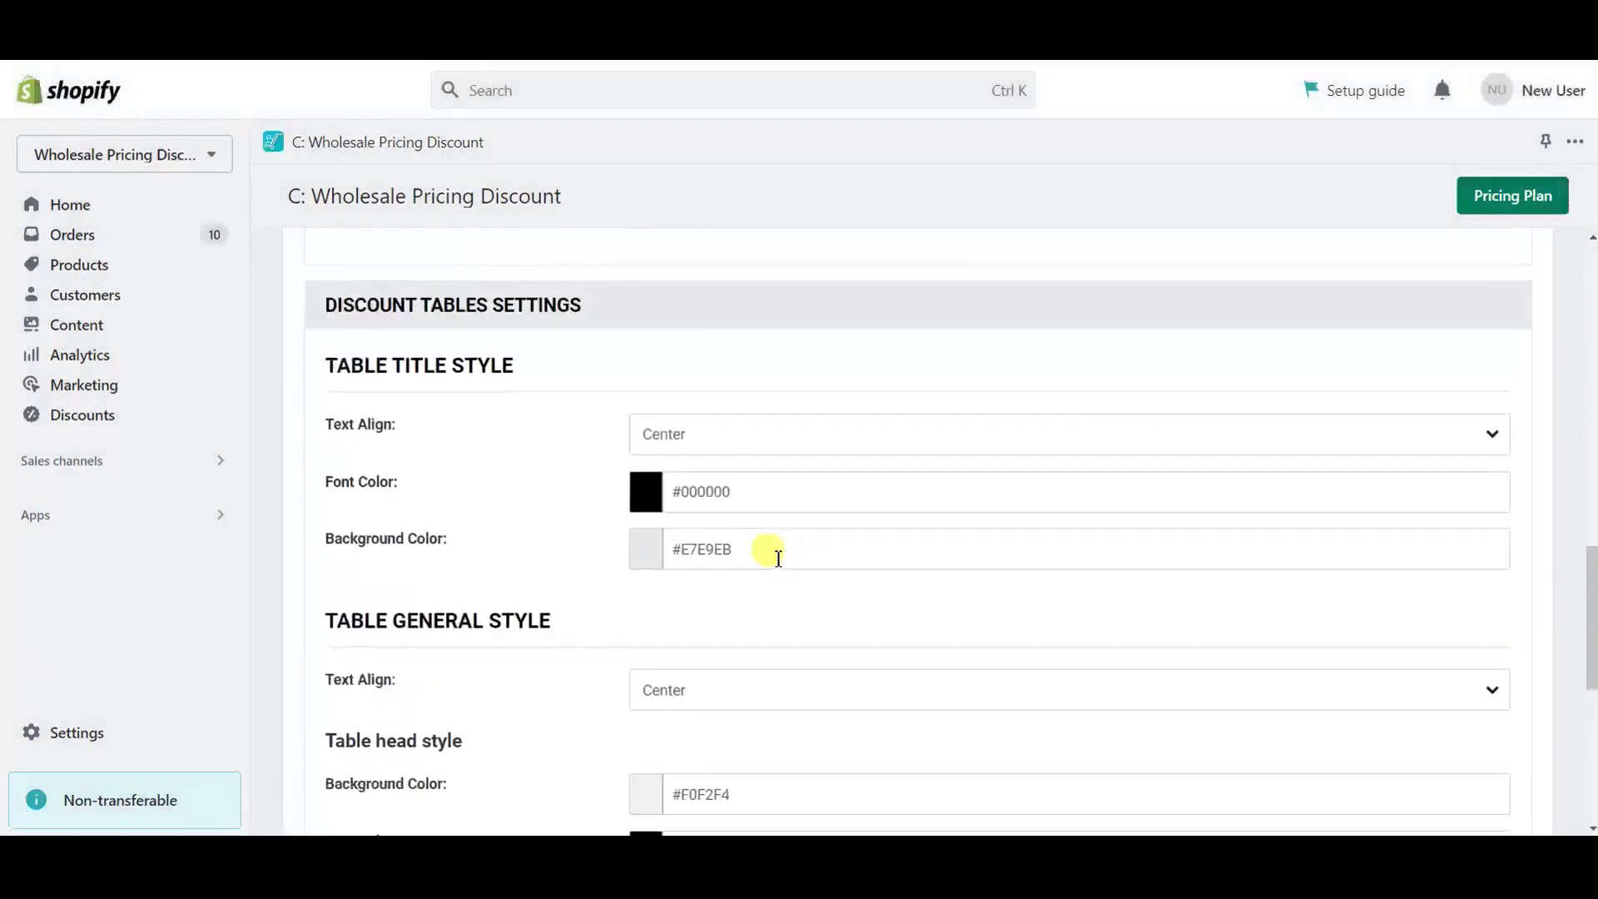
scroll(778, 557, "up", 10)
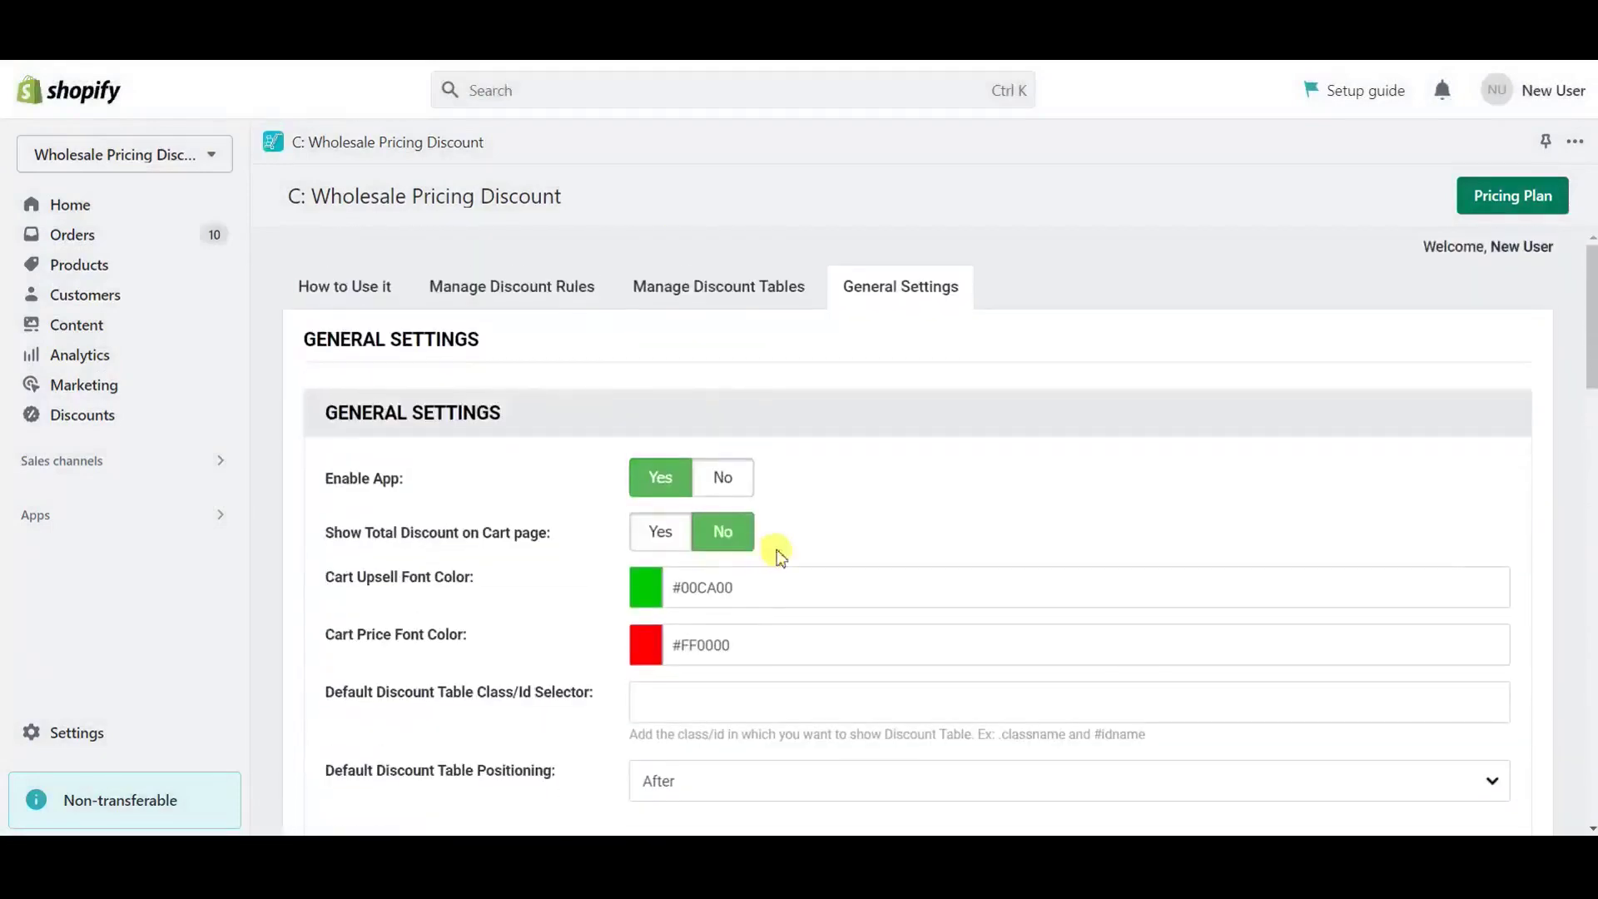
left_click(707, 298)
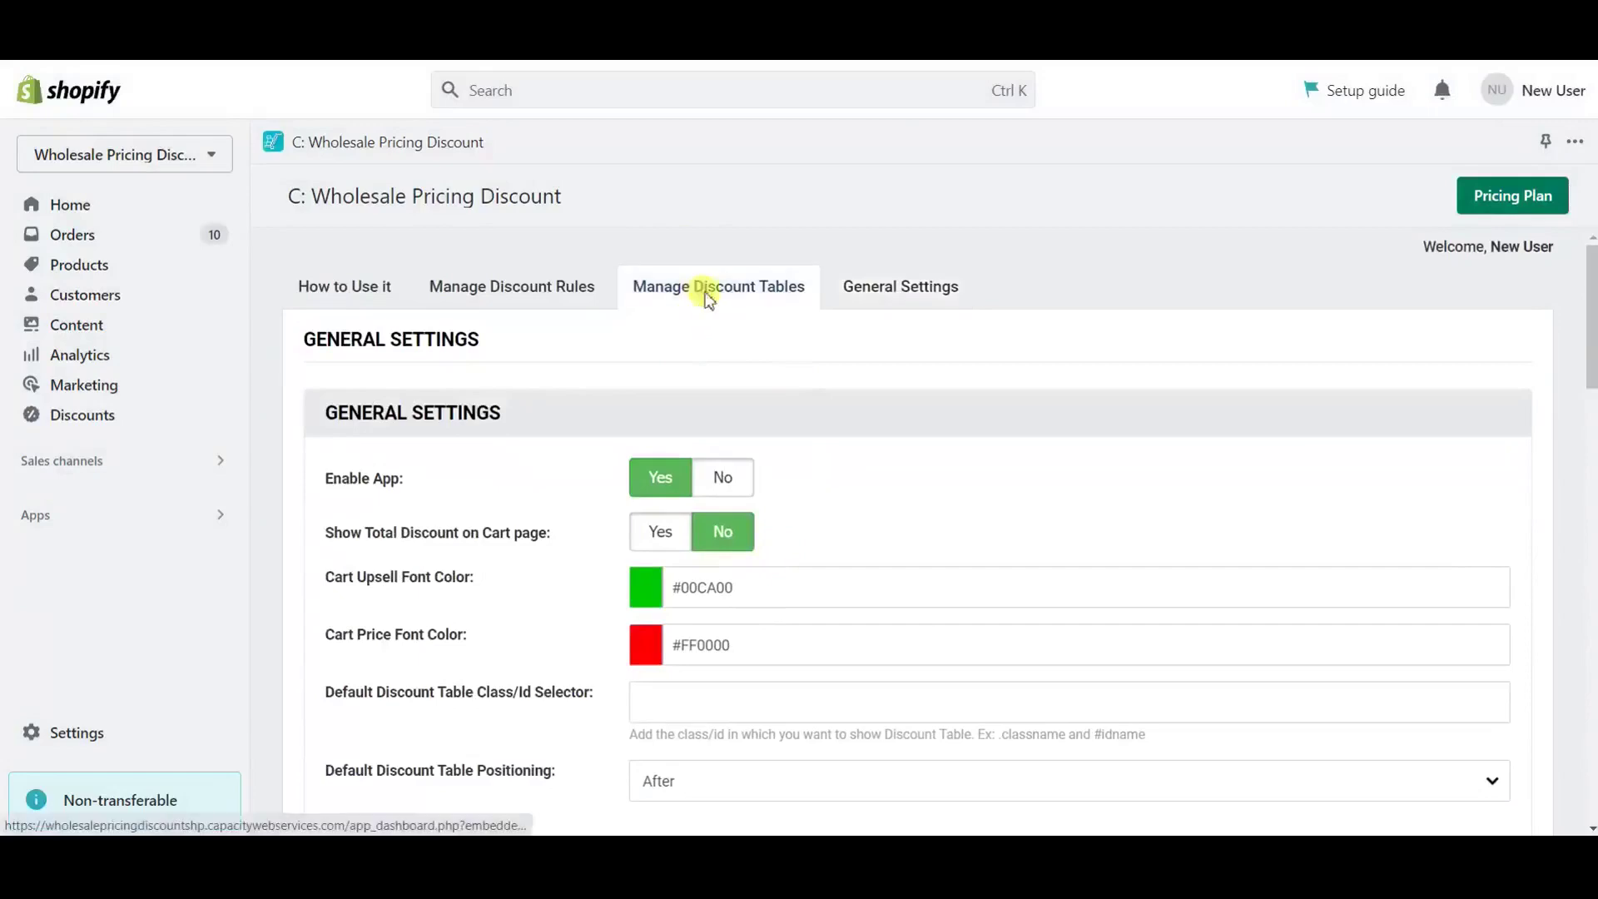
left_click(828, 302)
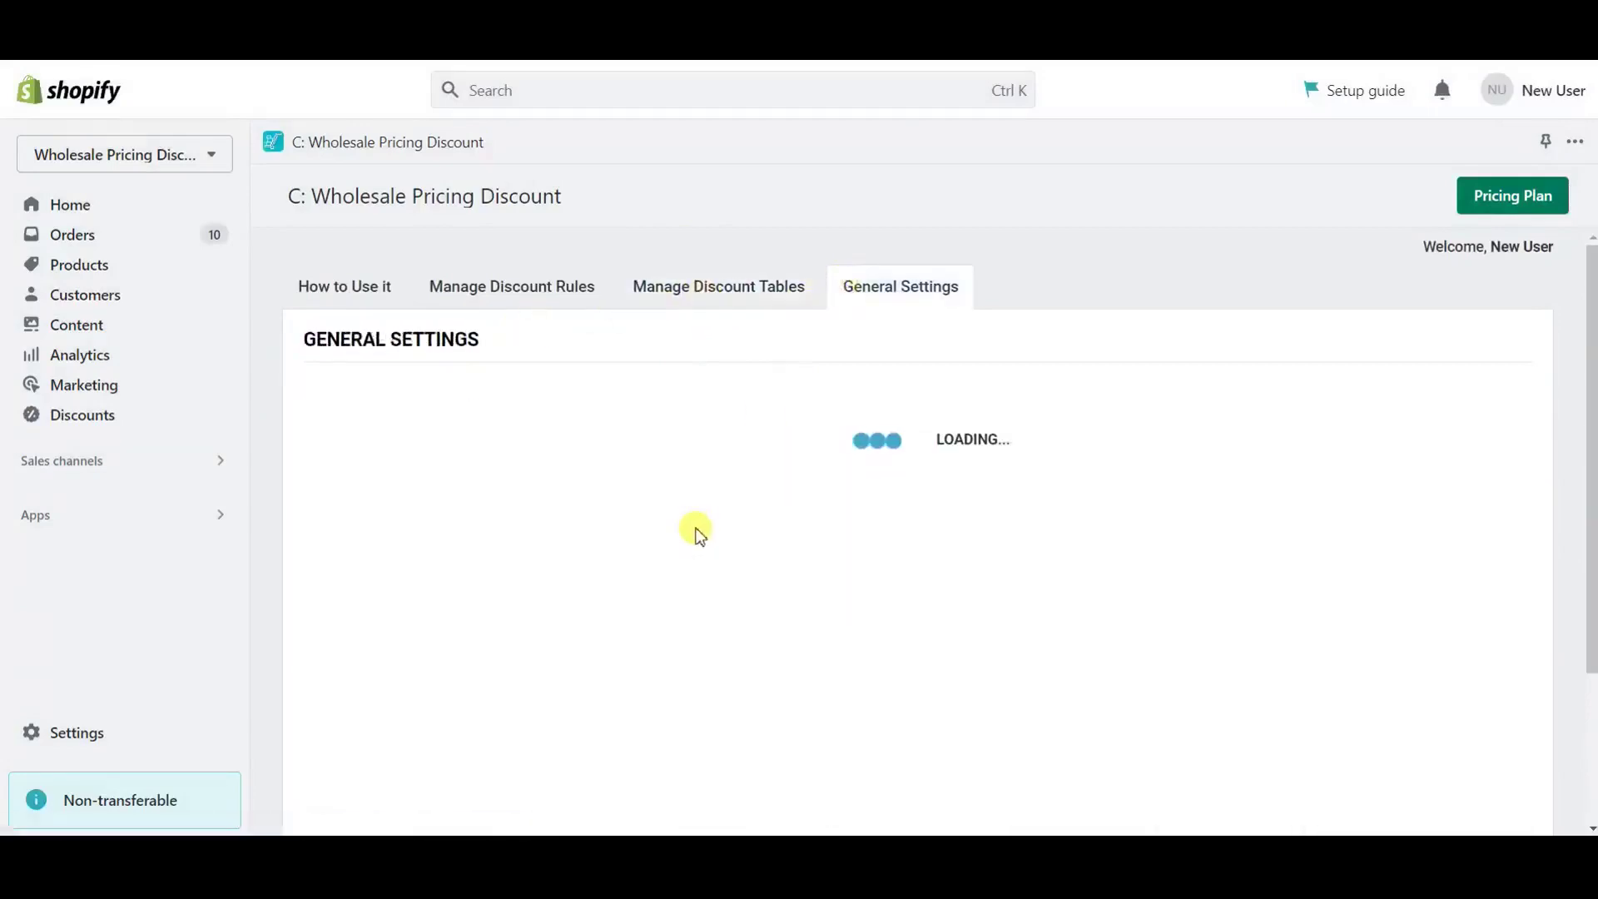
Step: Check the general and notification bar settings after the reset and open the app's pricing plan page
scroll(698, 535, "down", 6)
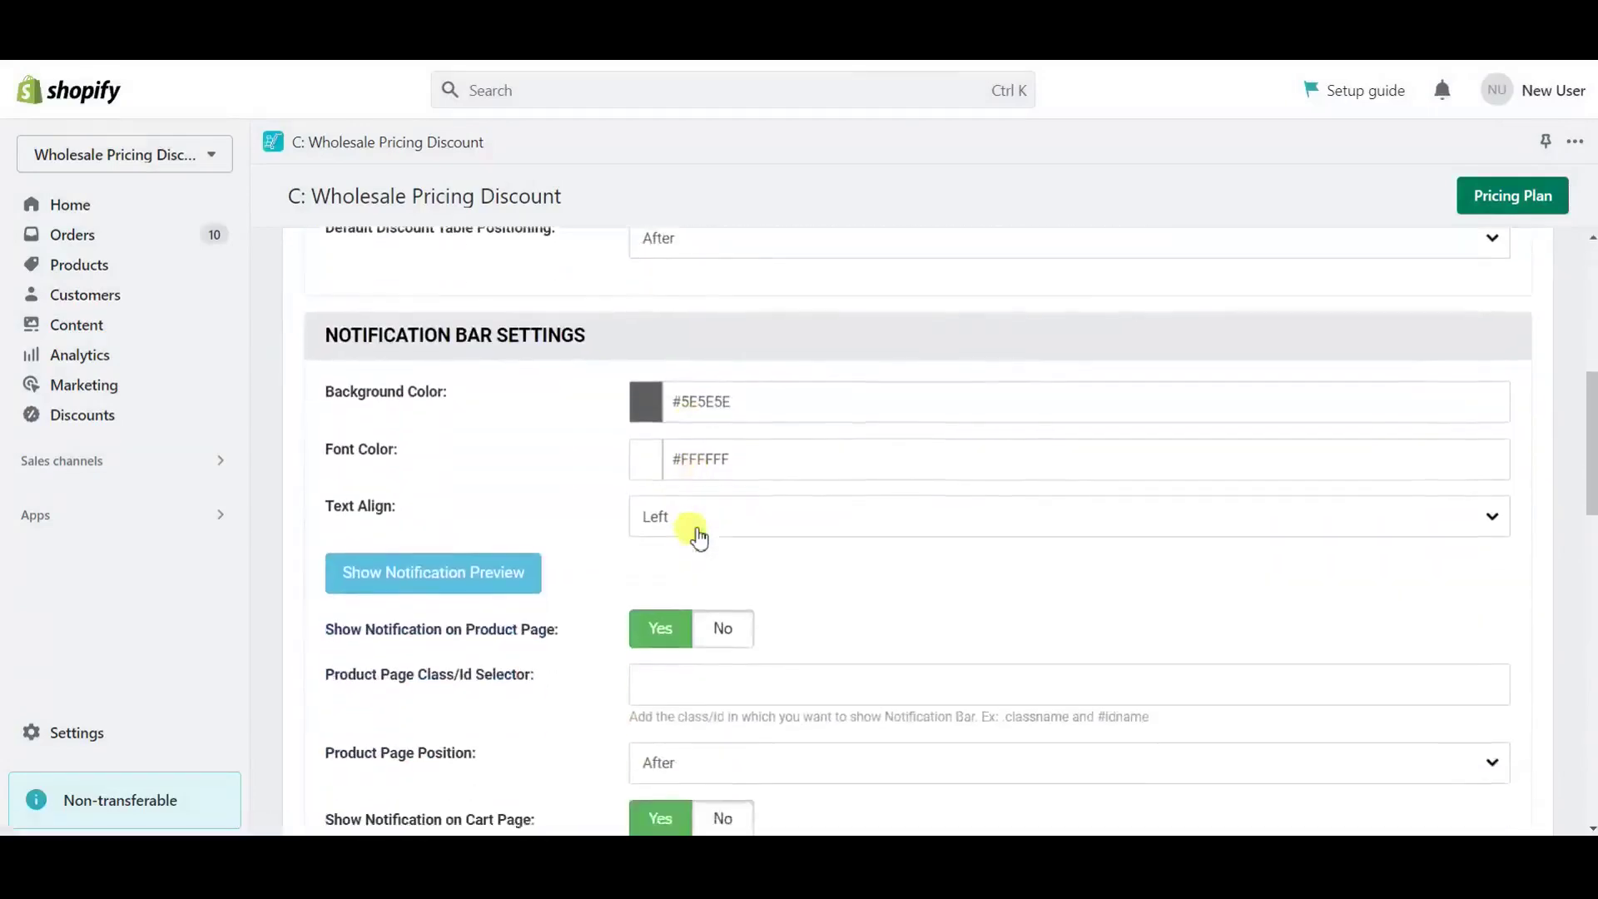
scroll(698, 534, "up", 6)
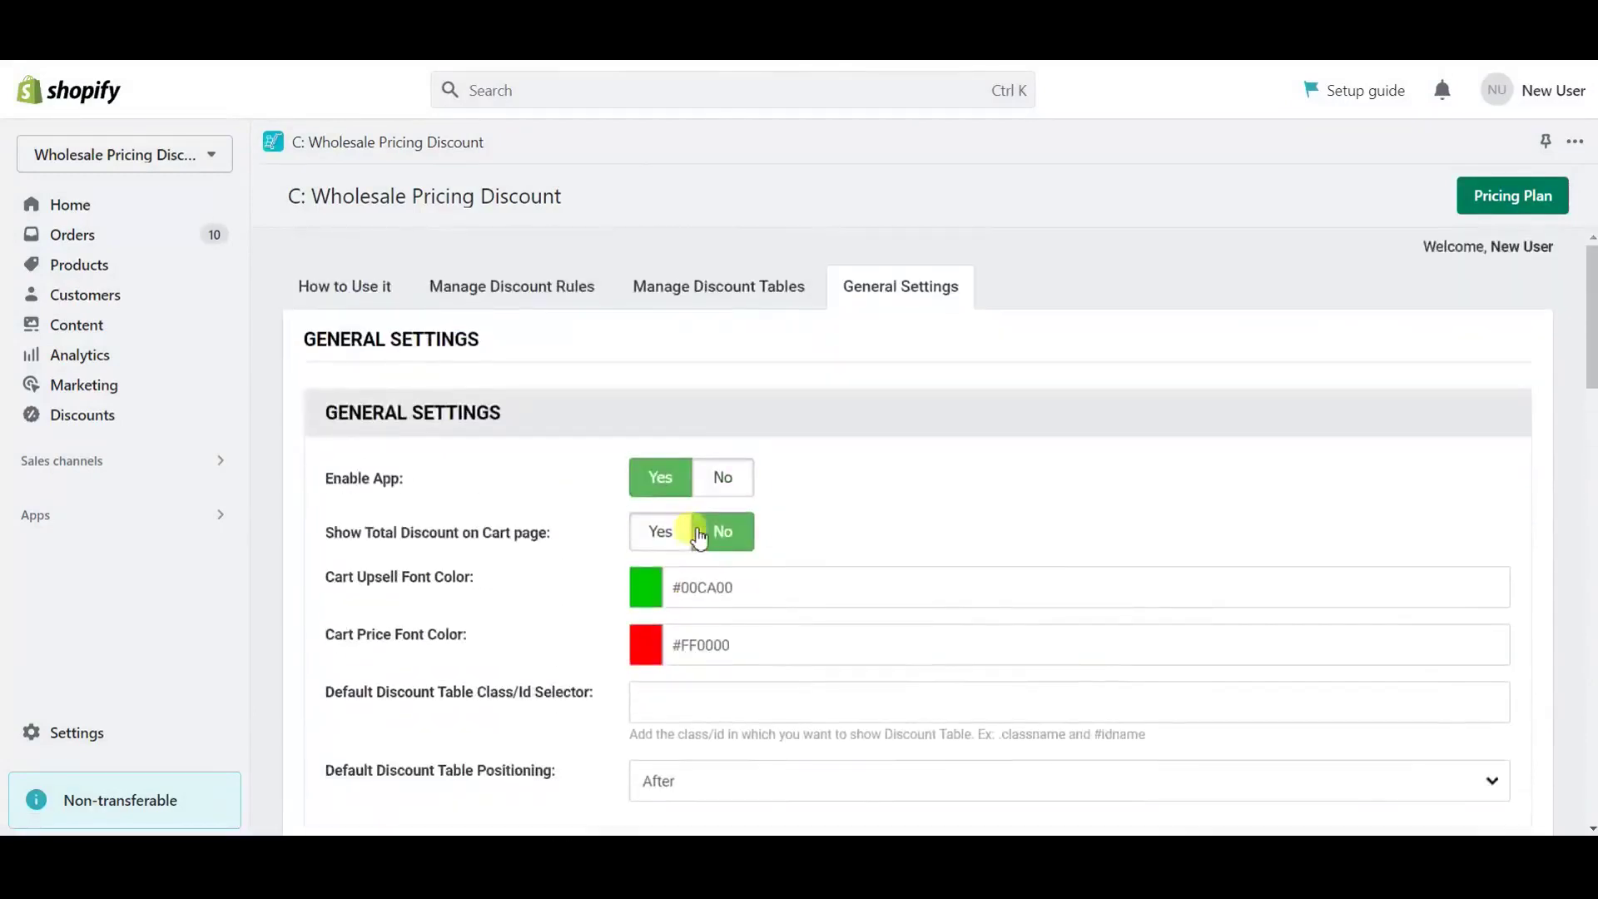
left_click(1494, 207)
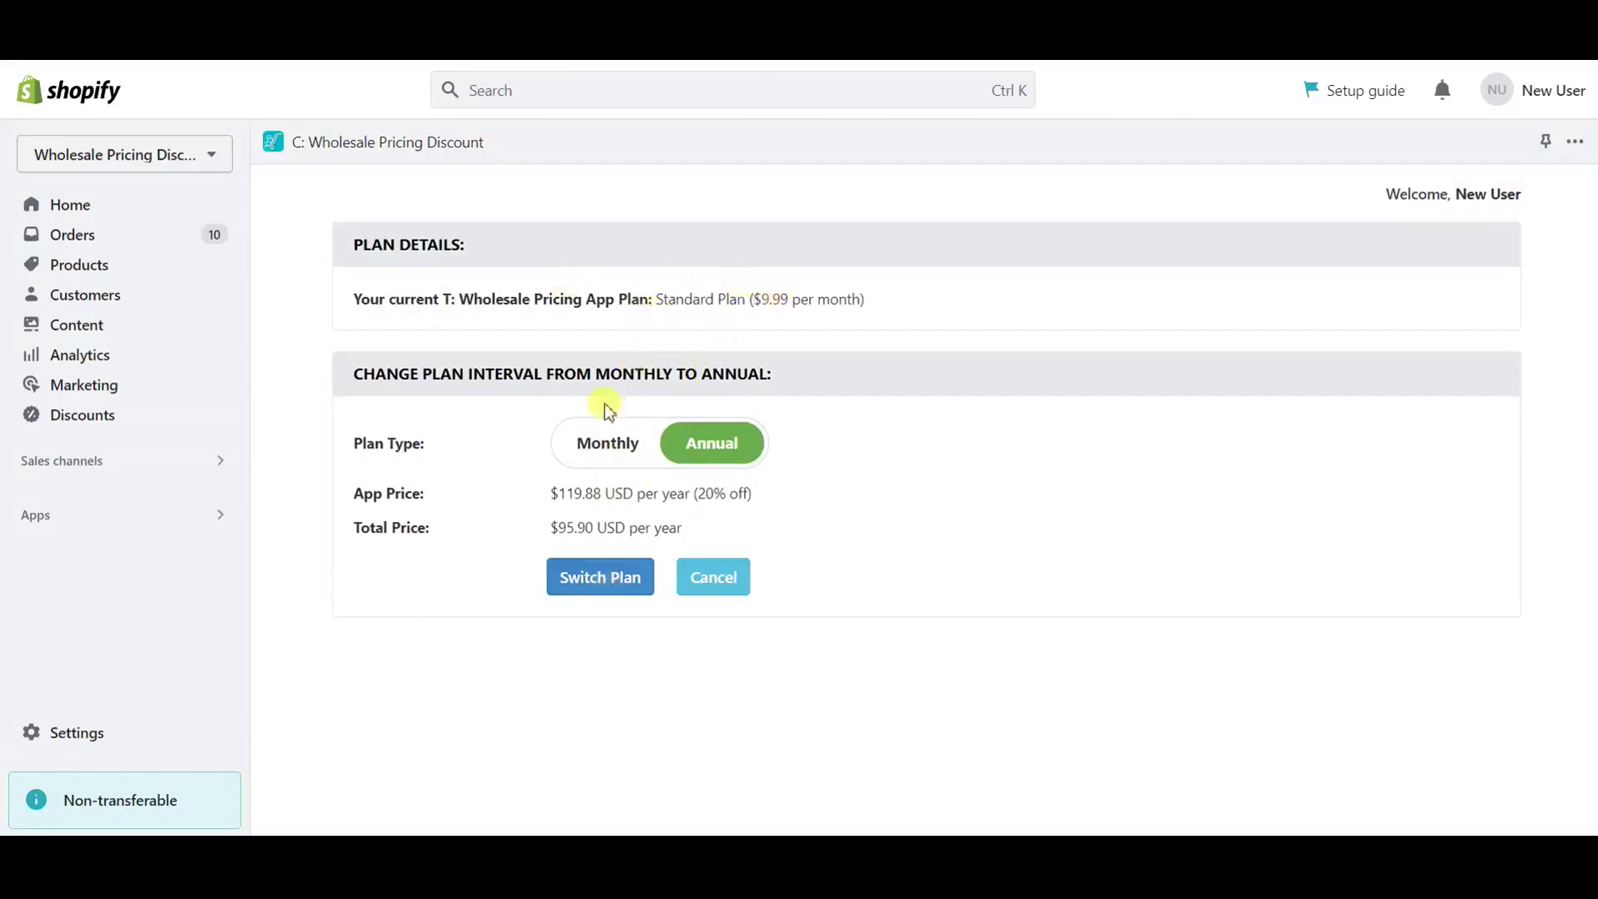
Step: Try to switch the app to the Monthly plan, and submit a switch to the Annual plan instead
left_click(591, 444)
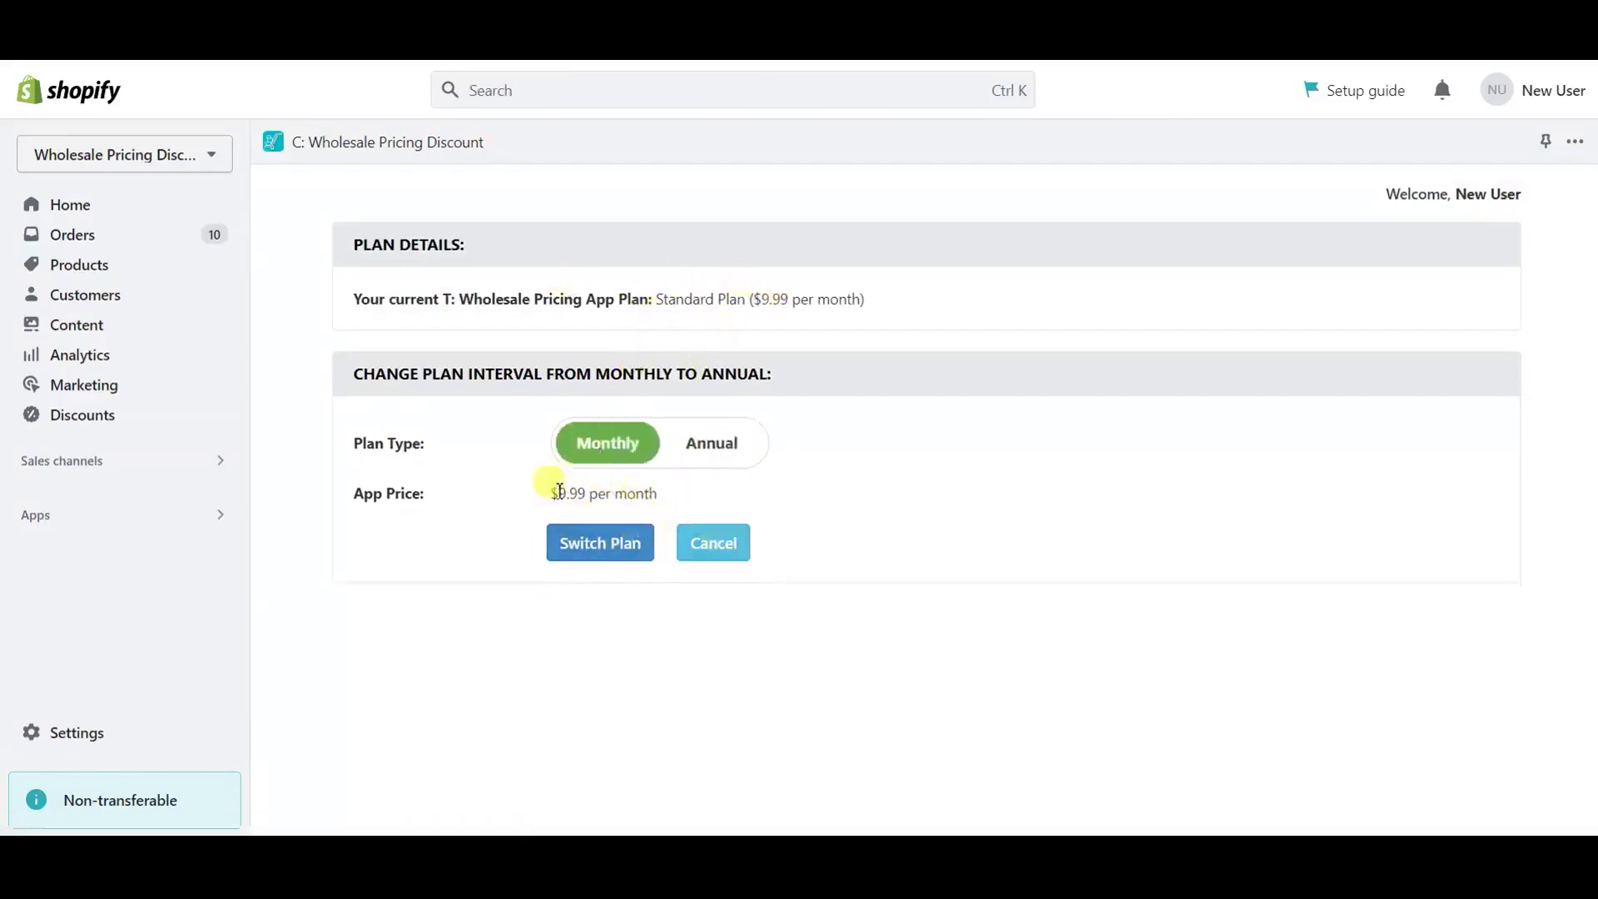
left_click(596, 553)
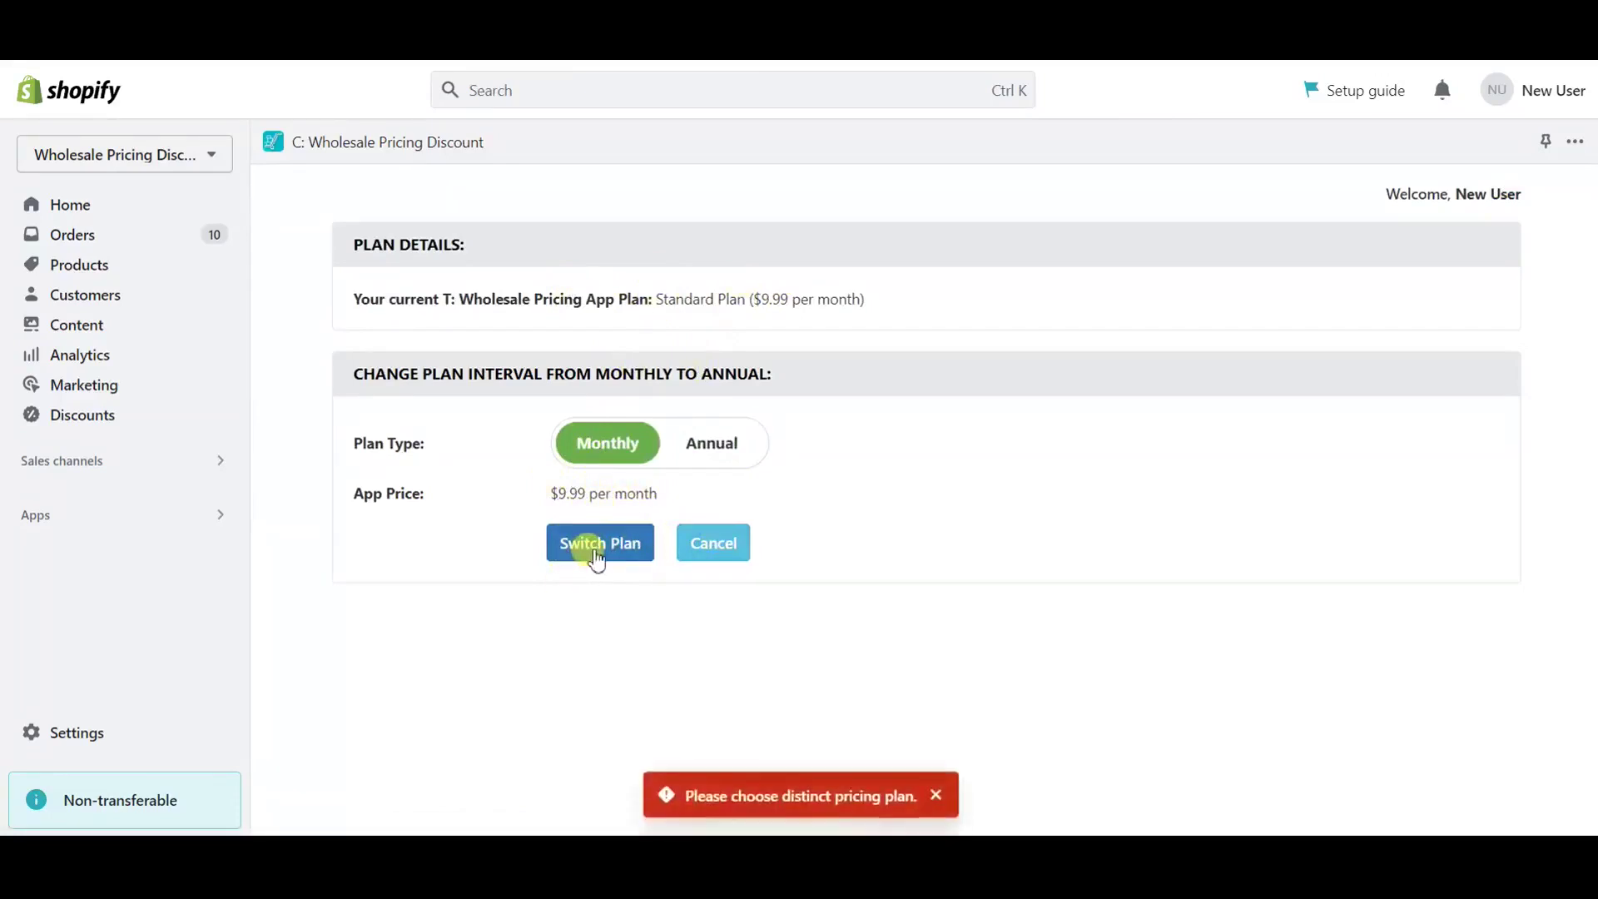
left_click(702, 450)
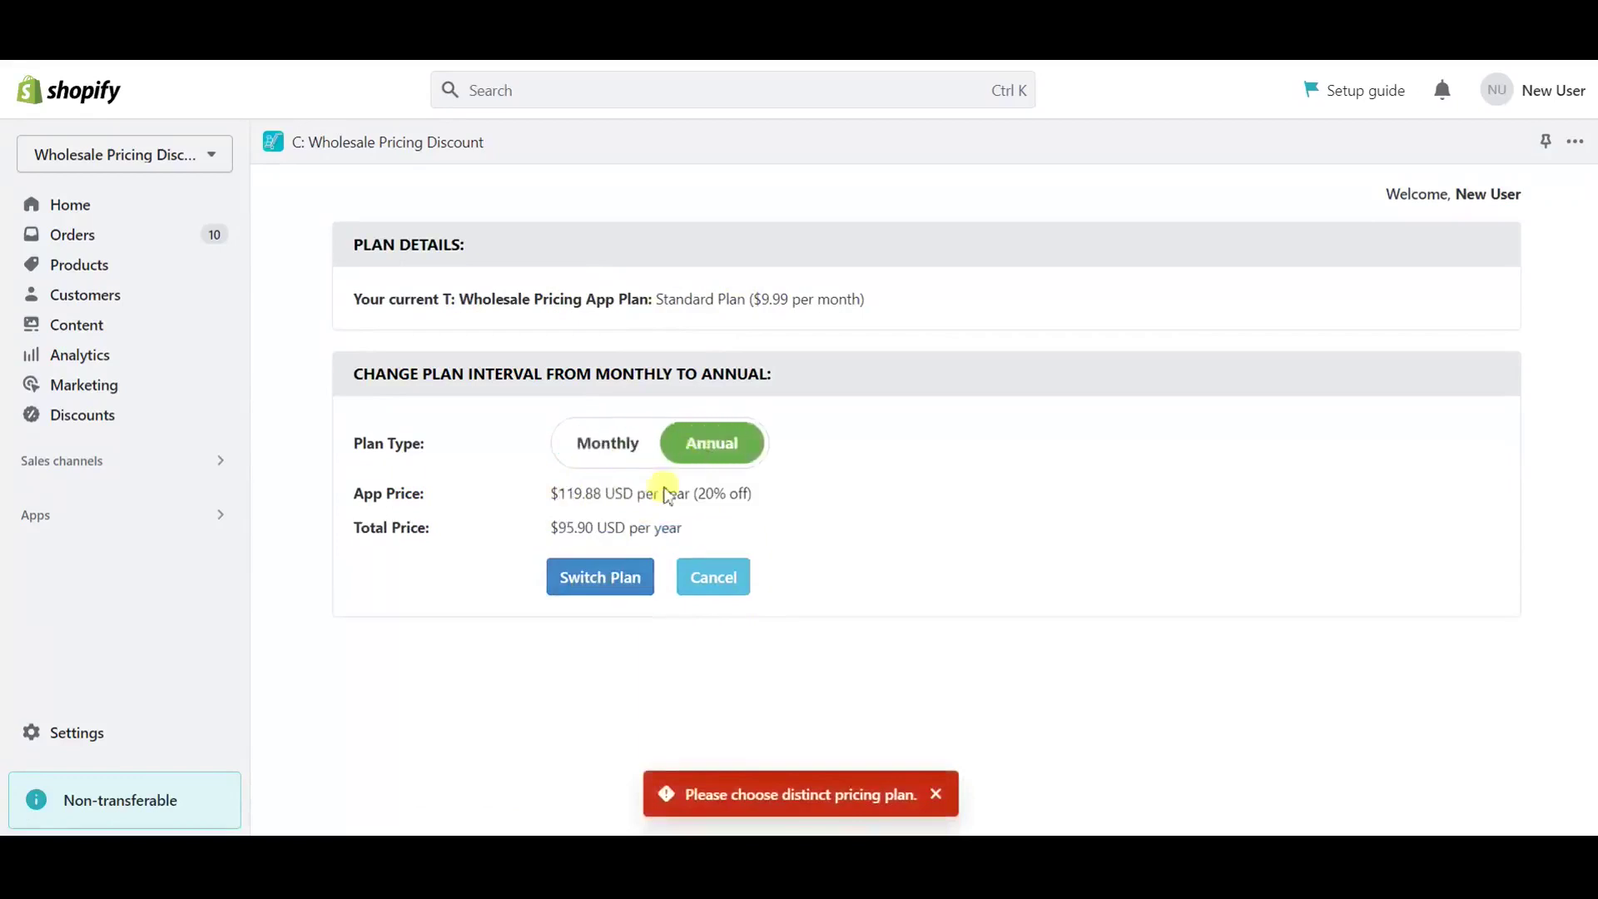
left_click(608, 583)
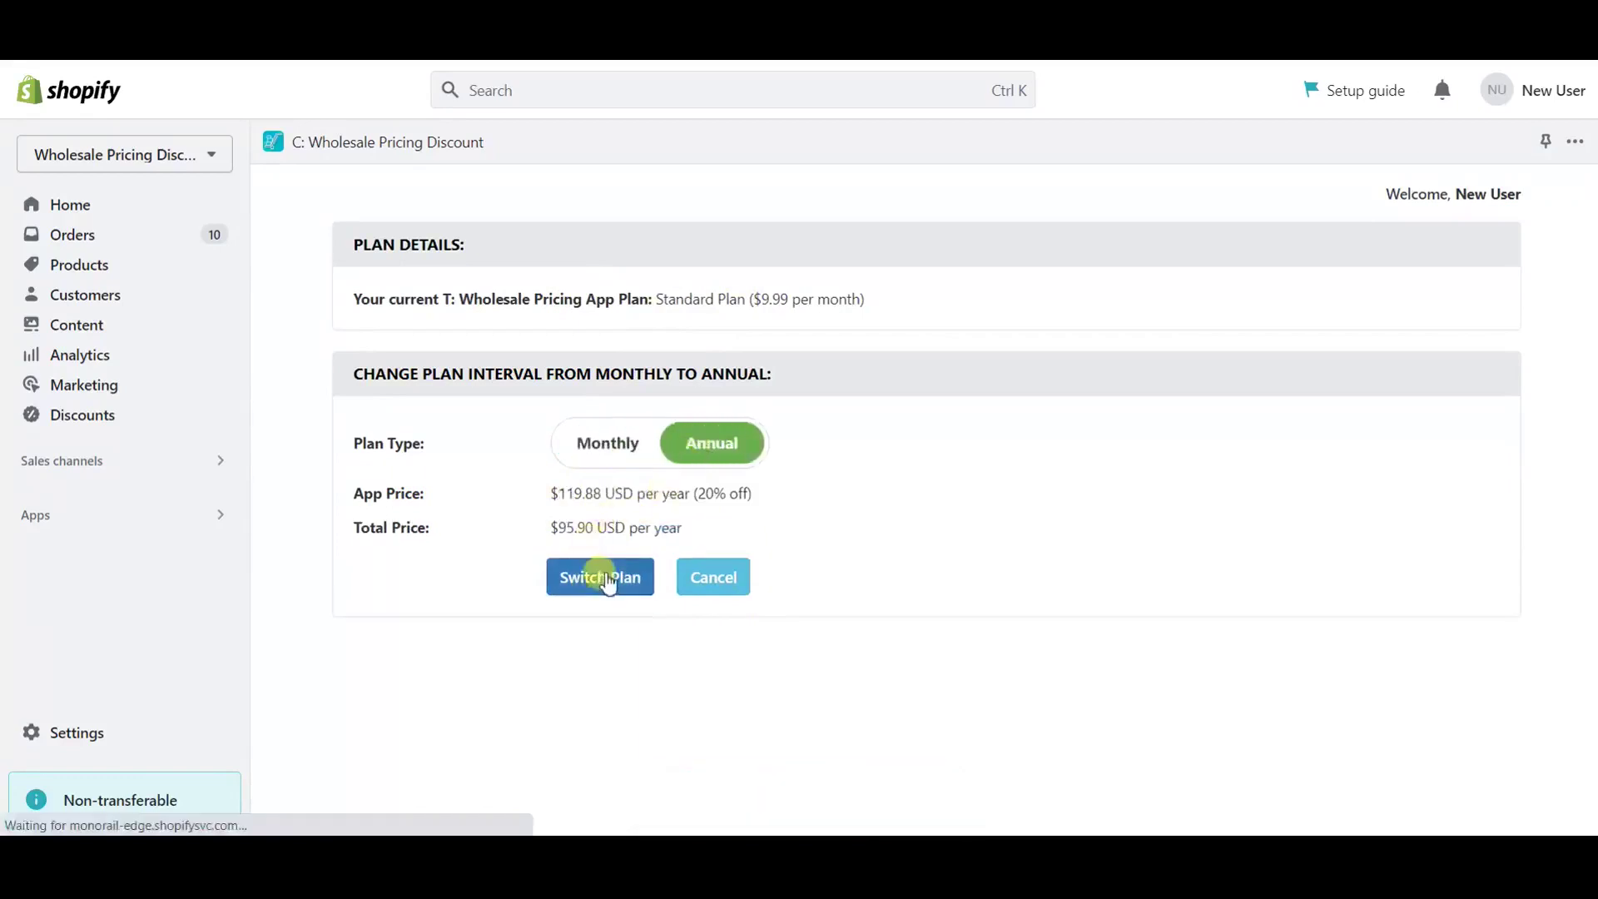